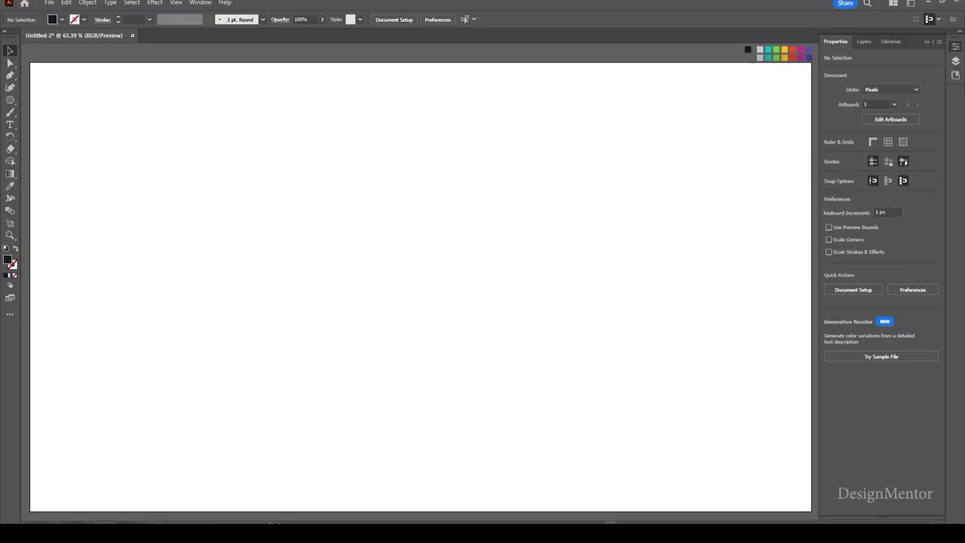
- Draw a 1920×1080 px rectangle and align it to the artboard centre
key(i)
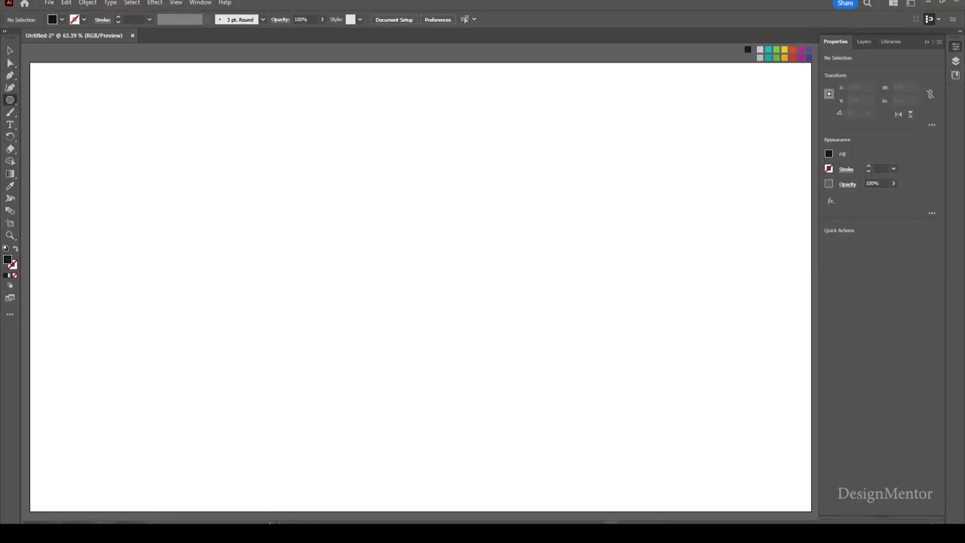
drag(9, 100, 53, 99)
click(407, 272)
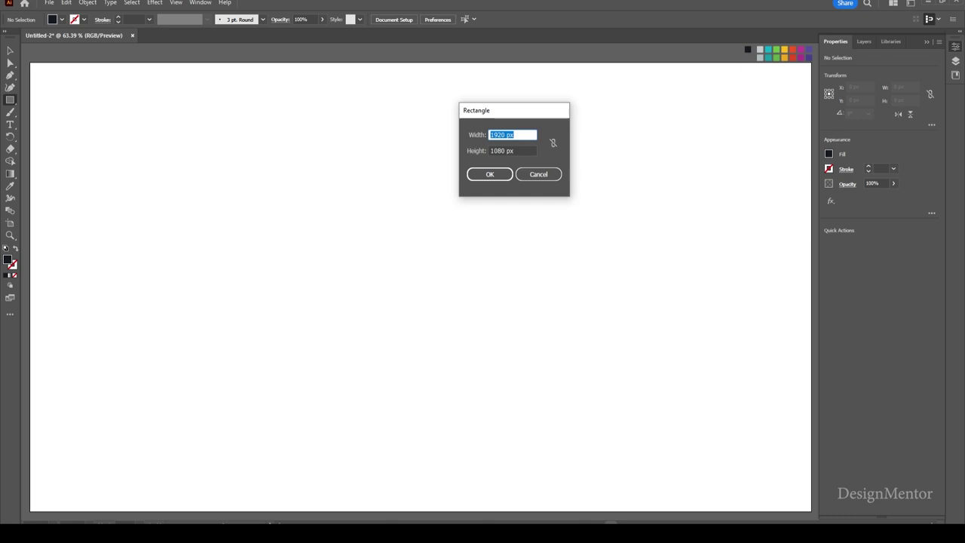
key(Tab)
key(Return)
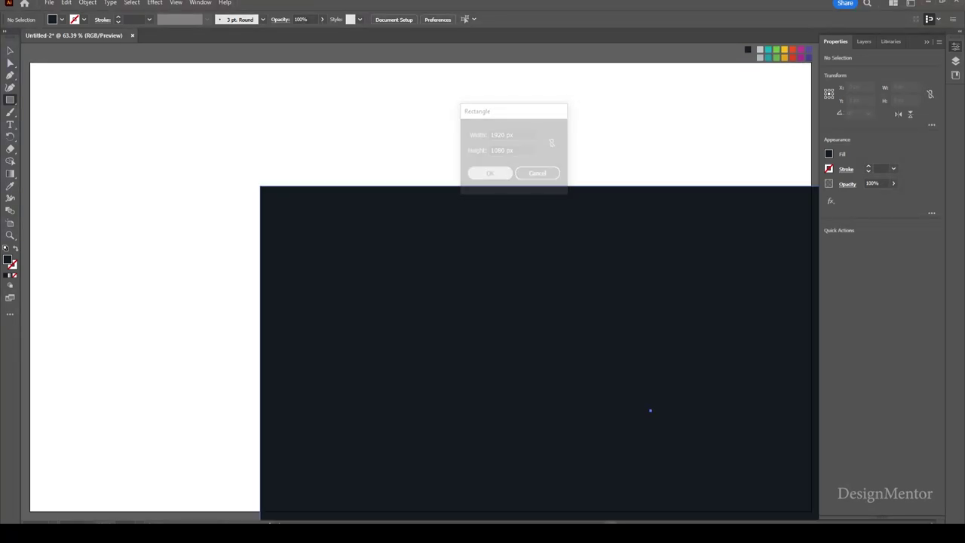
click(848, 243)
click(894, 243)
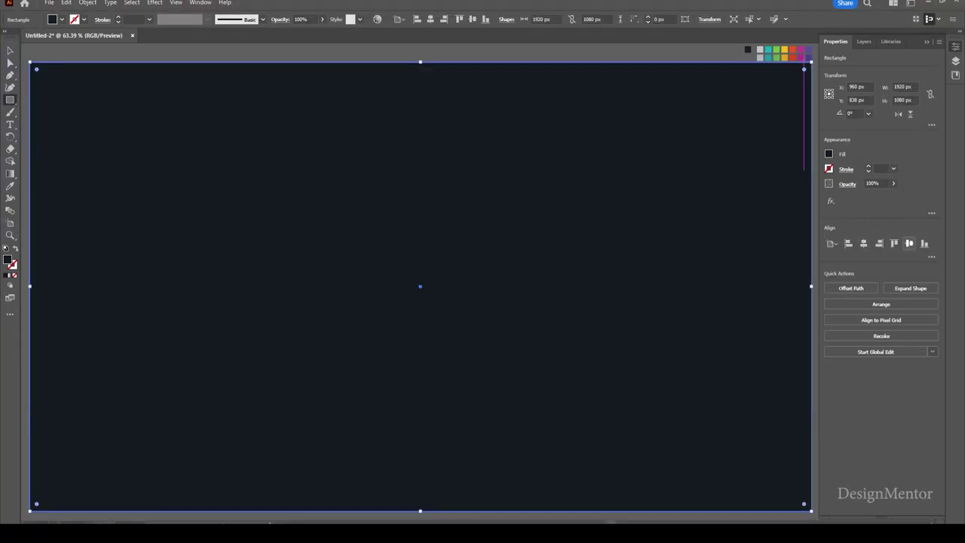
- Lock the background rectangle in place
key(v)
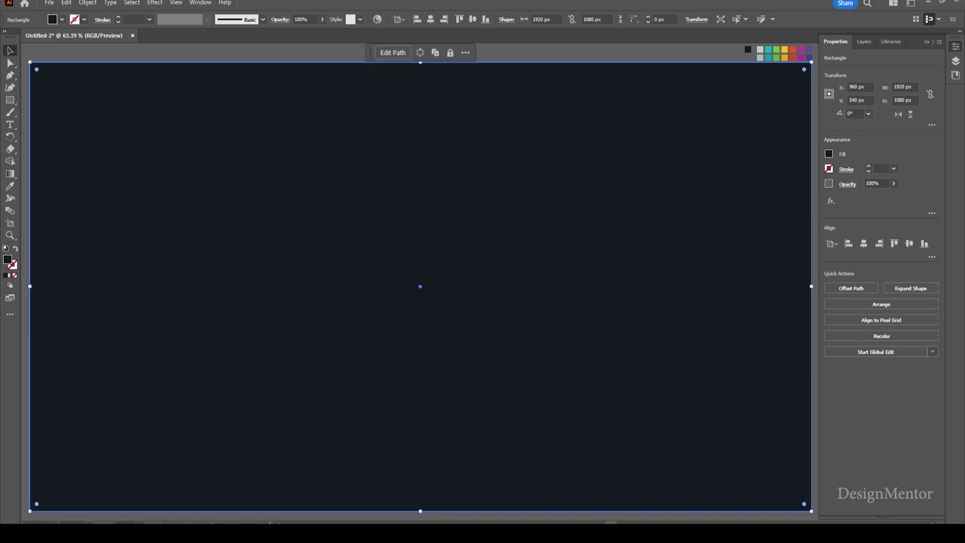
click(87, 2)
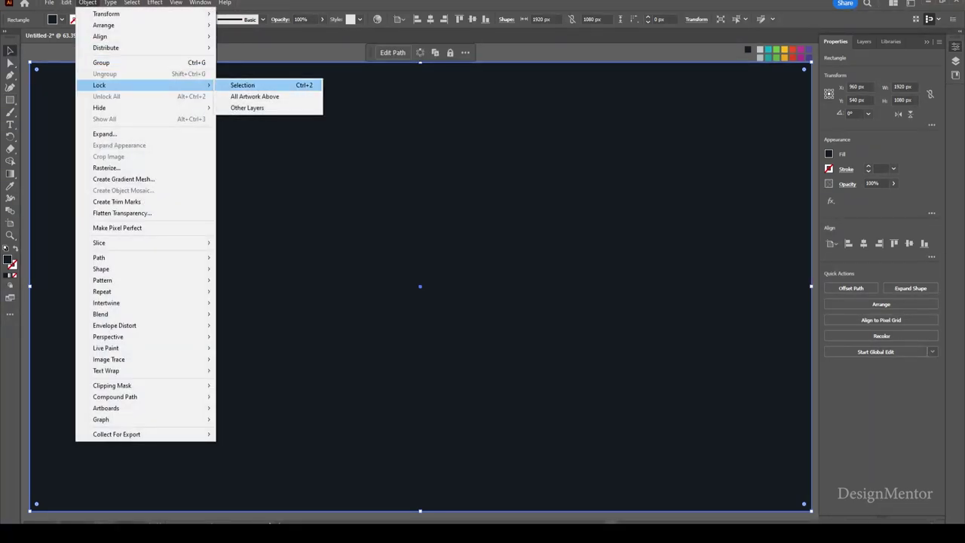
click(242, 84)
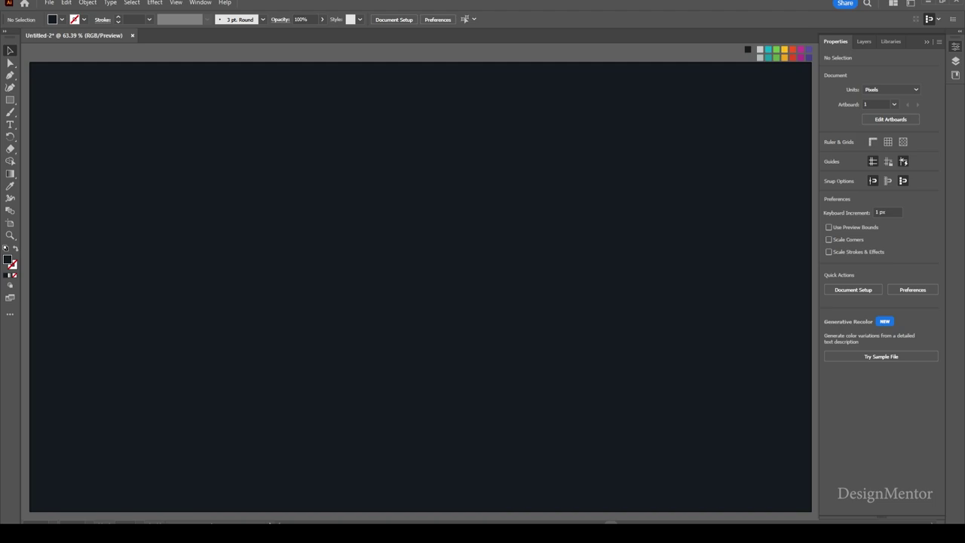
- Set a light grey fill and create a six-sided polygon
key(i)
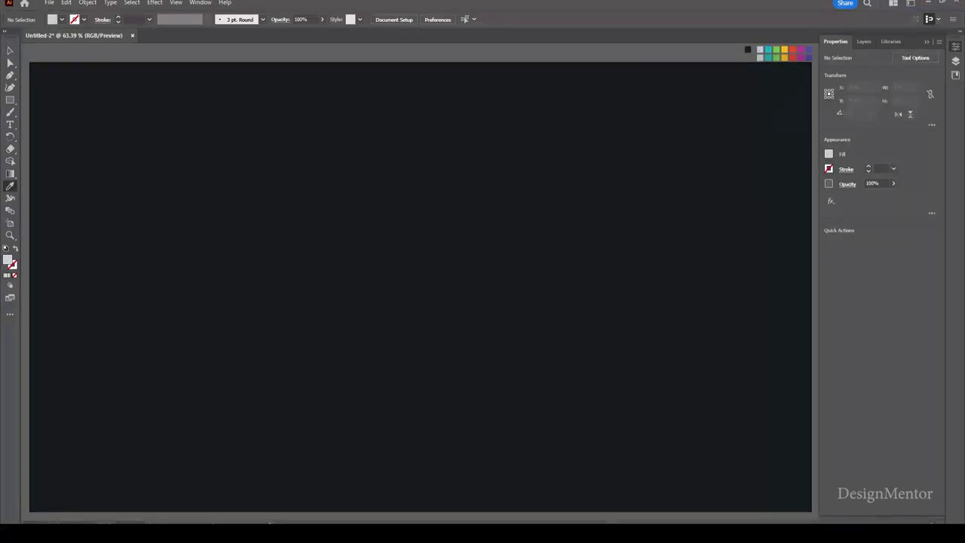
click(10, 99)
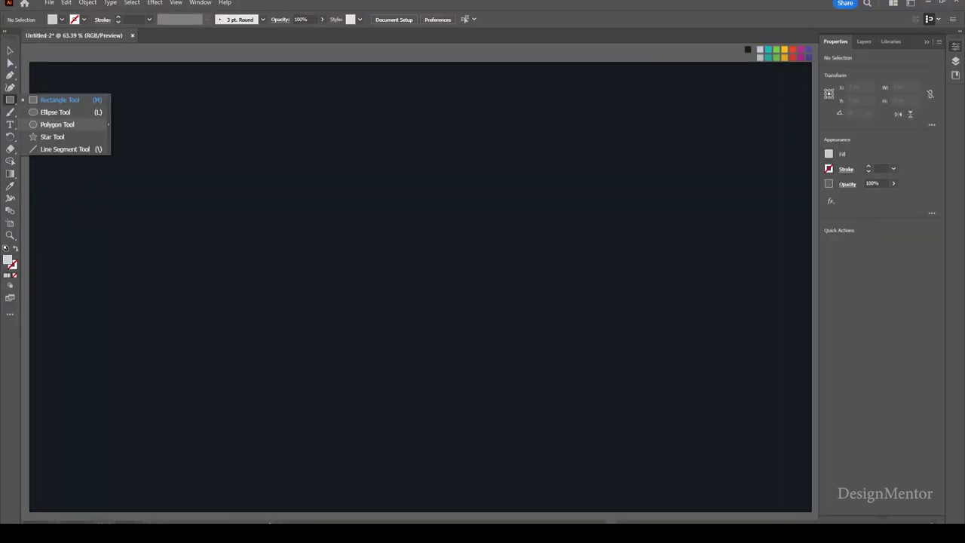
click(56, 124)
click(483, 260)
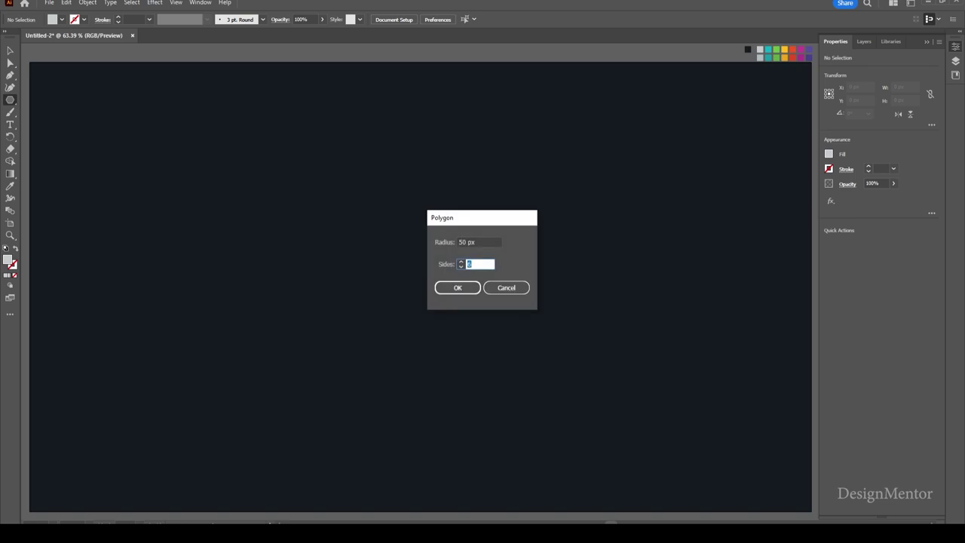
key(shift+Tab)
key(Tab)
key(Return)
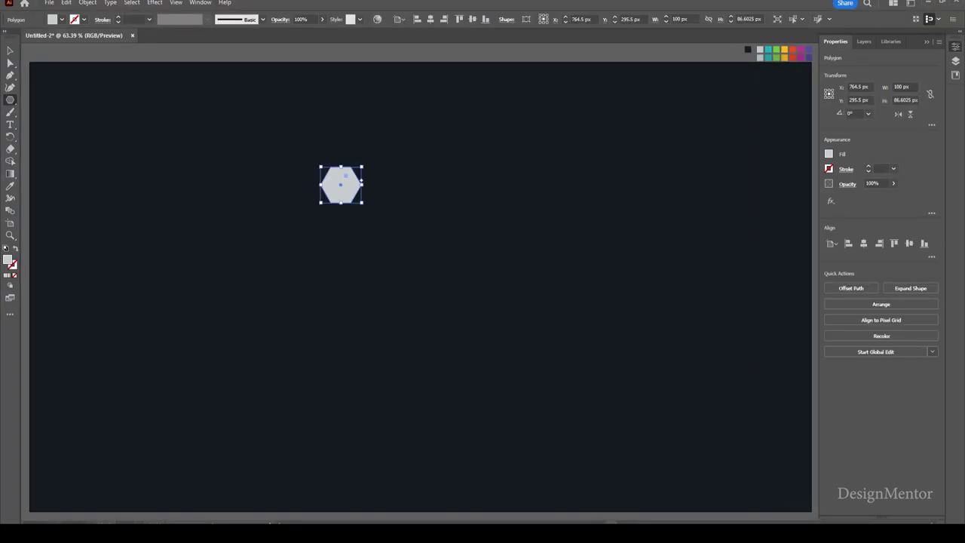
- Centre the hexagon, enlarge it to about 381×330 px and round its corners
click(864, 243)
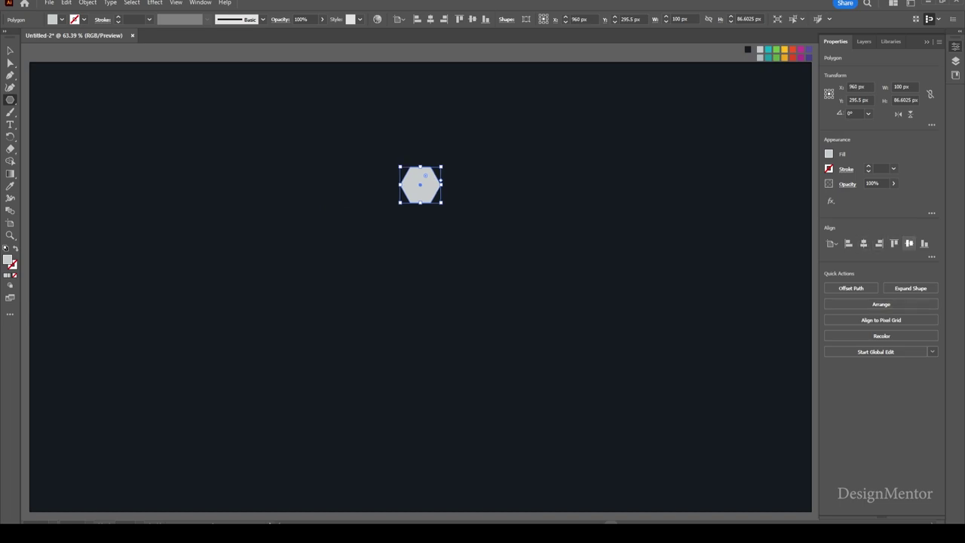
click(910, 244)
key(v)
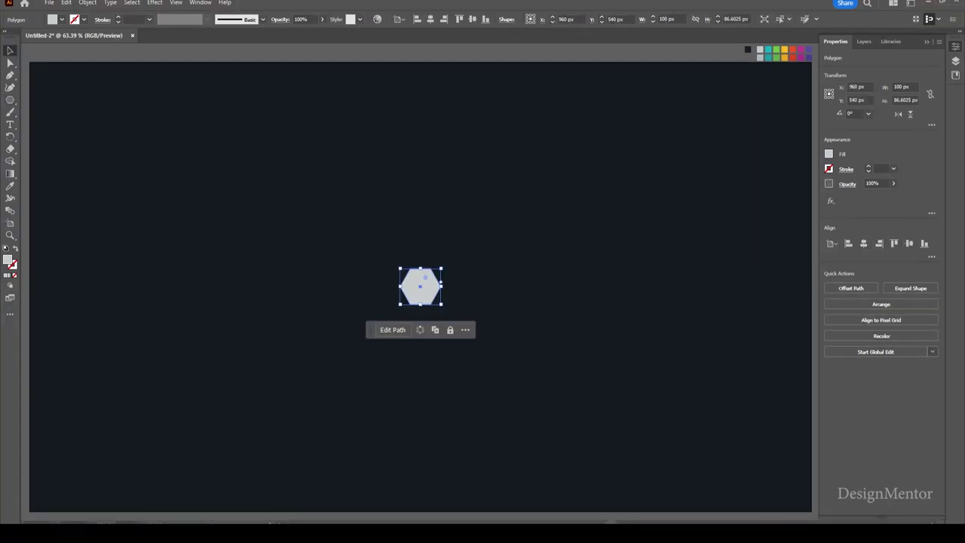
drag(442, 305, 497, 354)
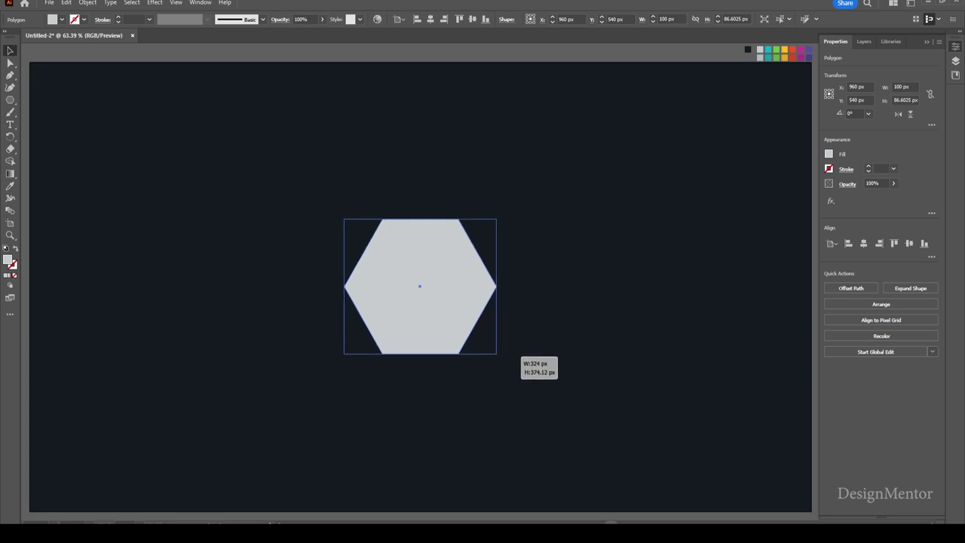
drag(497, 353, 498, 355)
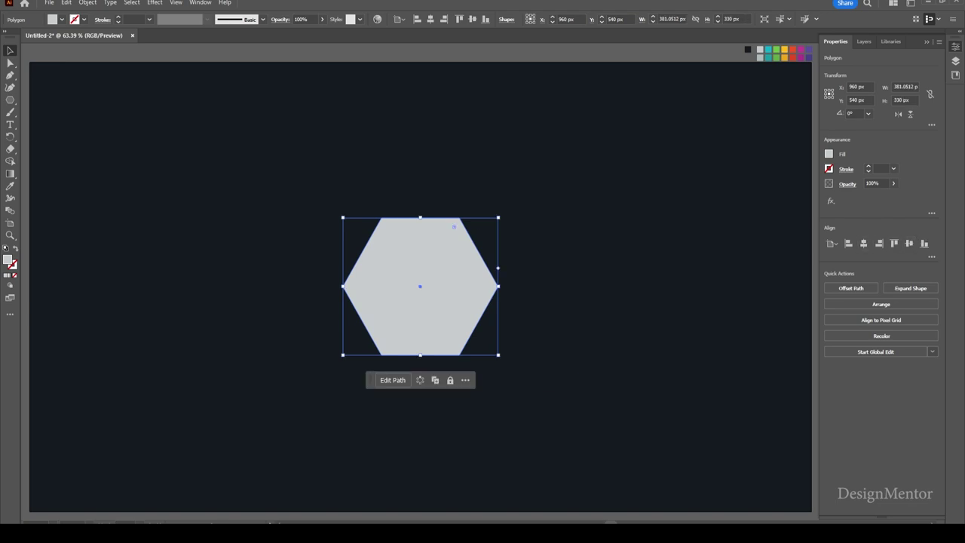
drag(454, 226, 448, 238)
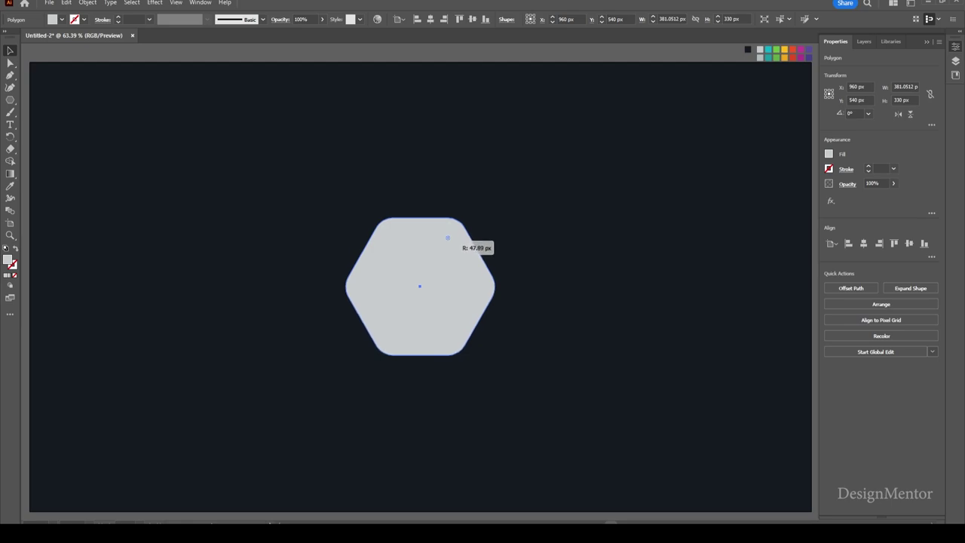
- Paste a hexagon copy in front and nudge it down and right to overlap
key(ctrl+shift+a)
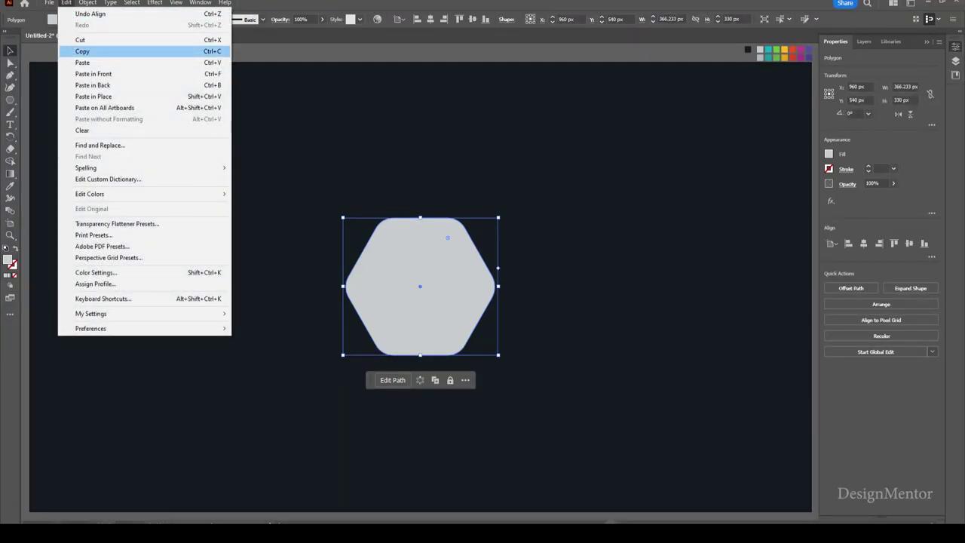
click(93, 74)
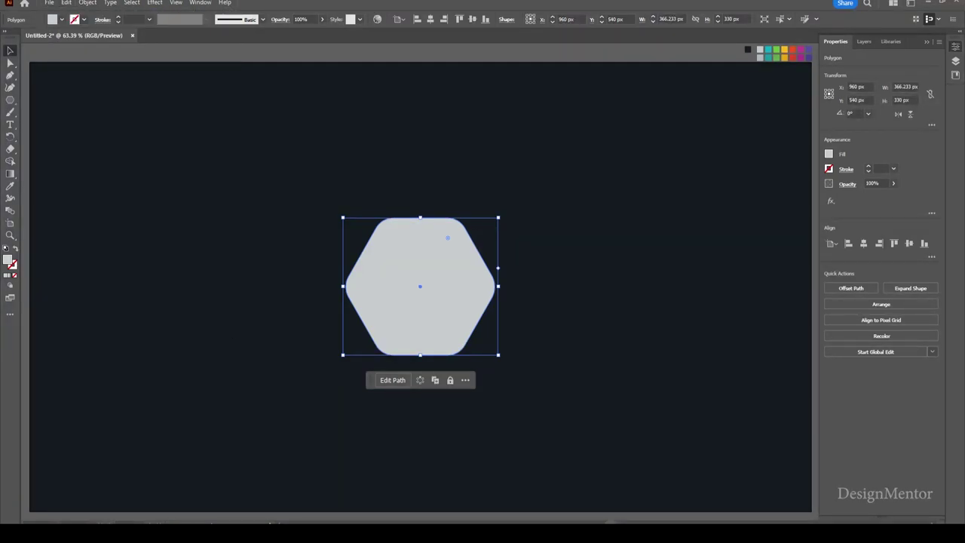
key(shift+Down)
key(shift+Down)
key(shift+Down)
key(shift+Down)
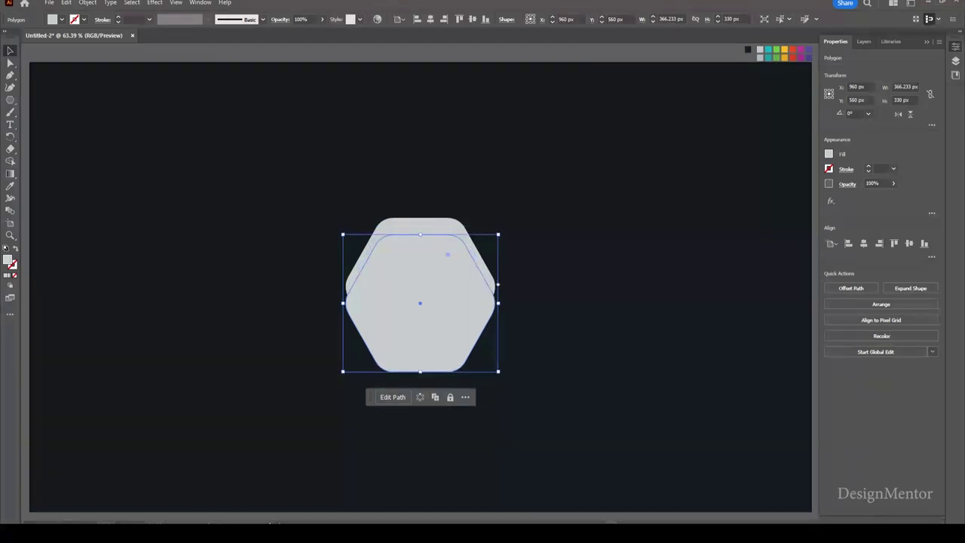
key(shift+Down)
key(shift+Down)
key(shift+Down)
key(shift+Down)
key(shift+Down)
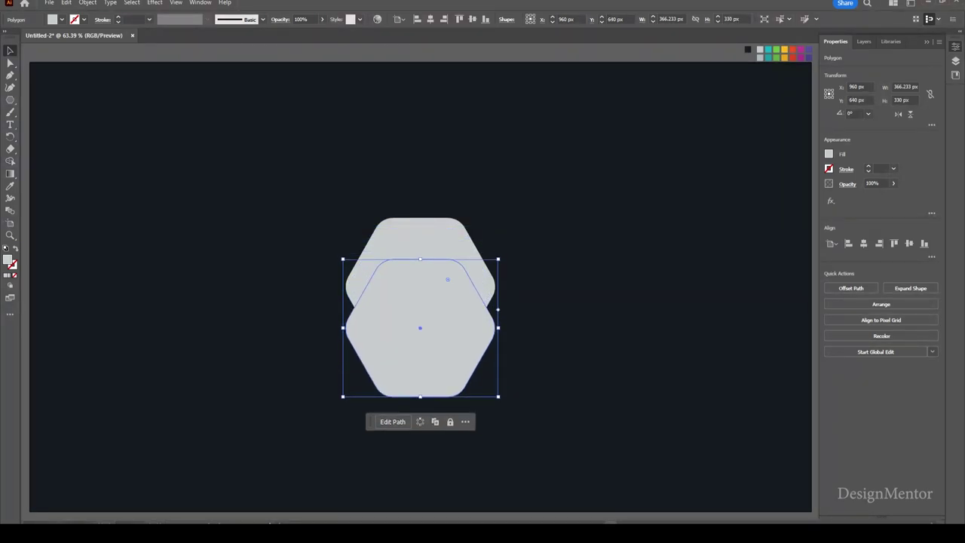
key(shift+Right)
key(shift+Right)
key(shift+Right)
key(shift+Right)
key(shift+Right)
key(shift+Right)
key(shift+Right)
key(shift+Right)
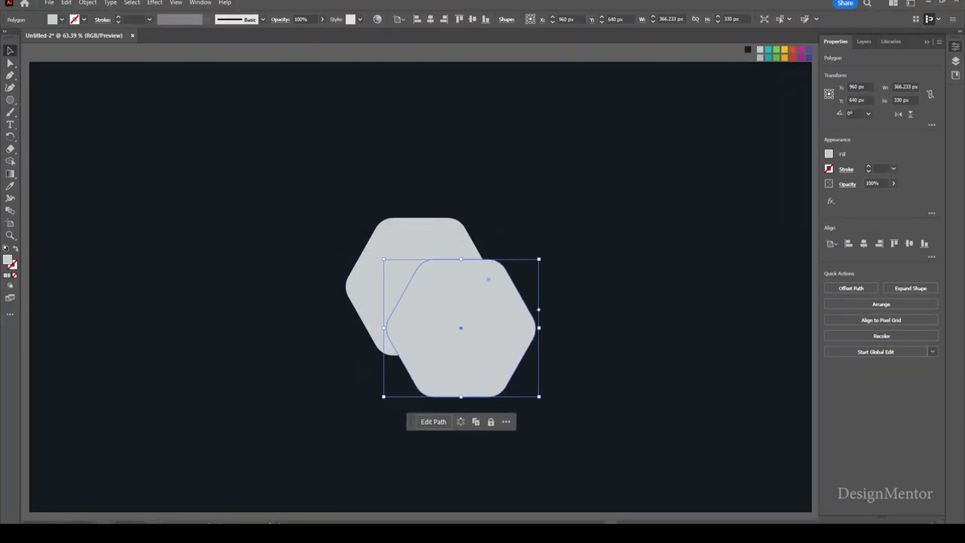
key(shift+Down)
key(shift+Down)
key(shift+Down)
key(shift+Down)
key(shift+Down)
key(shift+Right)
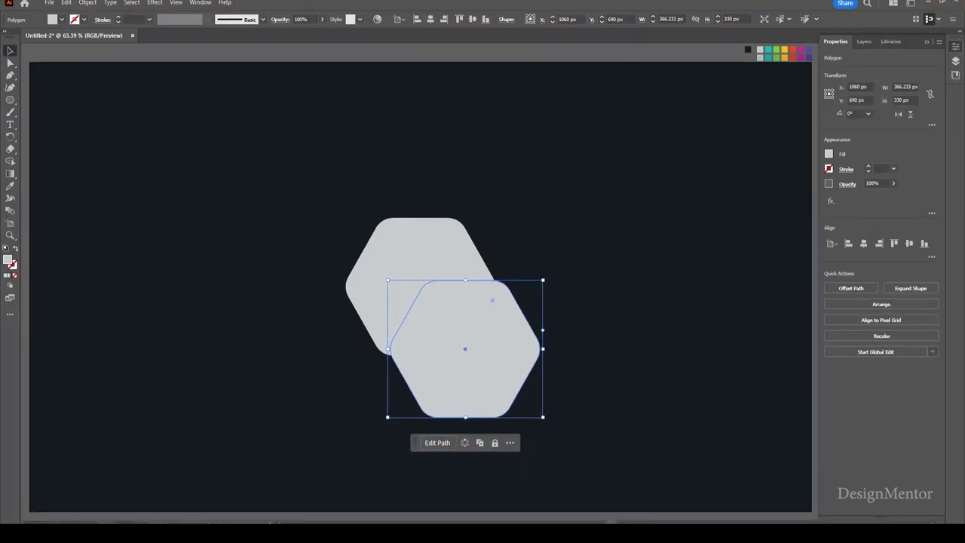
key(shift+Right)
key(shift+Right)
key(shift+Right)
key(shift+Right)
key(shift+Right)
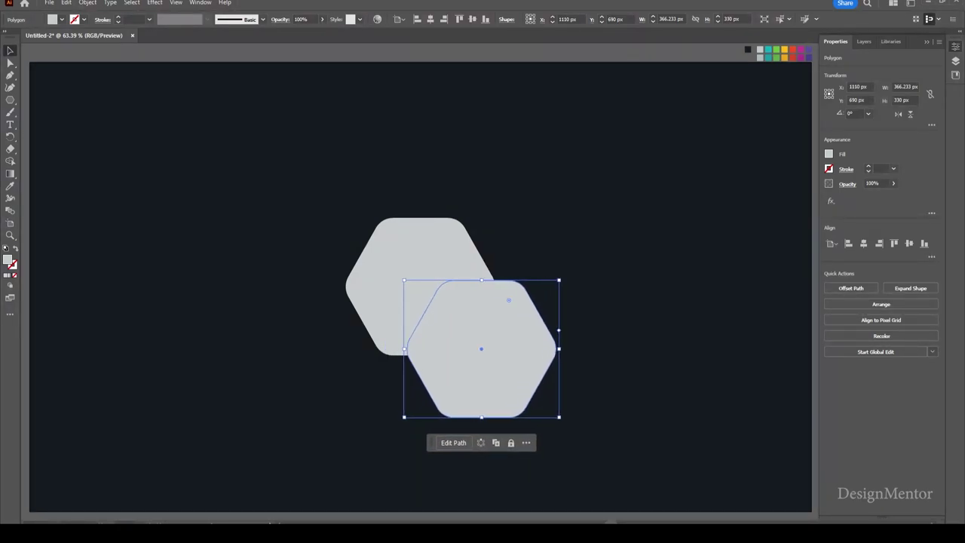
- Move the centre hexagon left, then select the two overlapping hexagons
key(ctrl+shift+a)
click(377, 256)
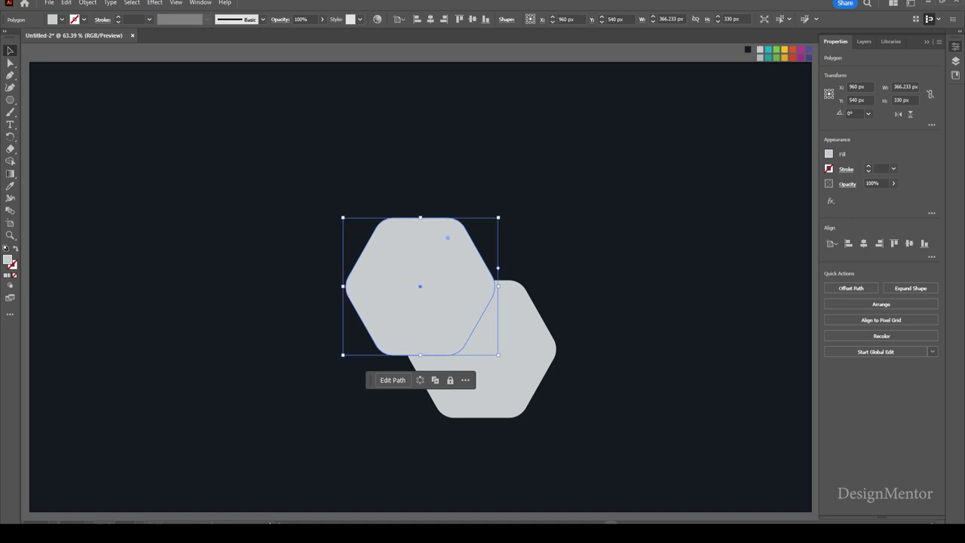
key(shift+Left)
key(shift+Left)
key(shift+Left)
key(shift+Left)
key(shift+Left)
key(shift+Left)
key(shift+Left)
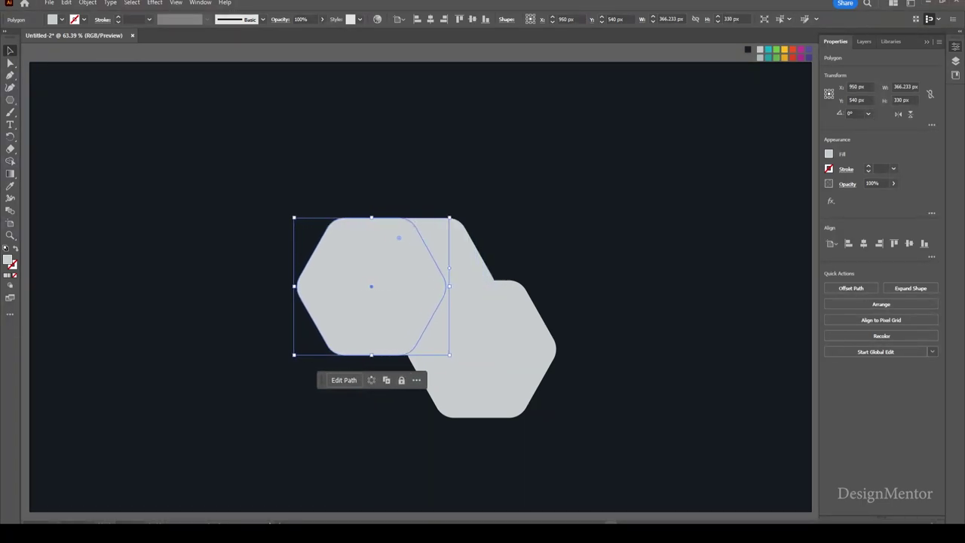
key(shift+Left)
key(shift+Left)
key(shift+Left)
key(shift+Left)
key(shift+Left)
key(shift+Left)
key(shift+Left)
key(shift+Left)
key(shift+Left)
key(shift+Left)
key(shift+Left)
key(shift+Left)
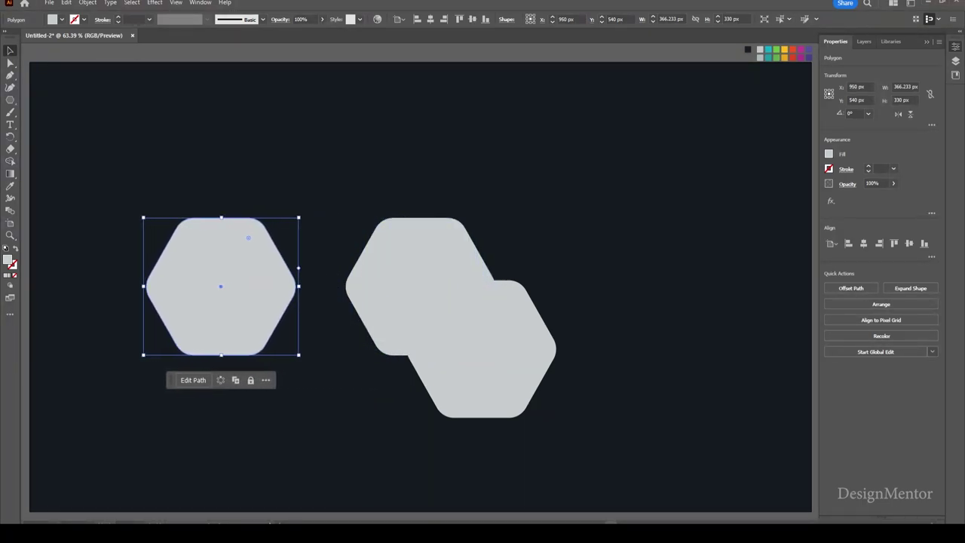
drag(420, 193, 658, 408)
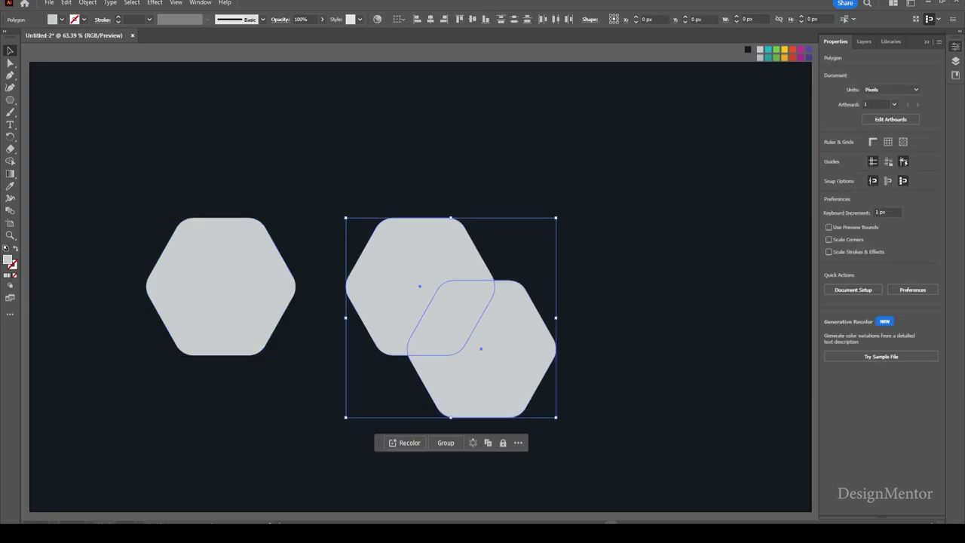
- Intersect the two overlapping hexagons into a parallelogram sliver
click(200, 2)
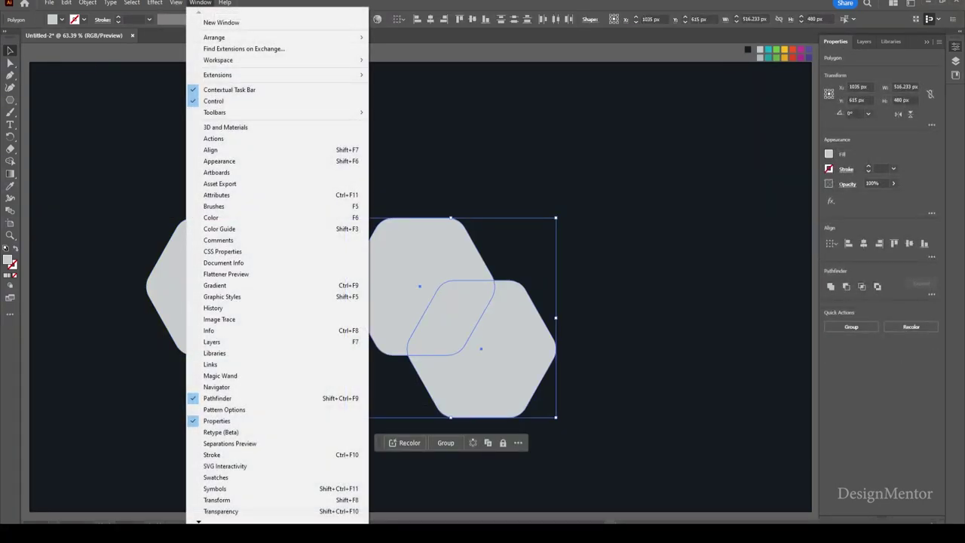
click(218, 160)
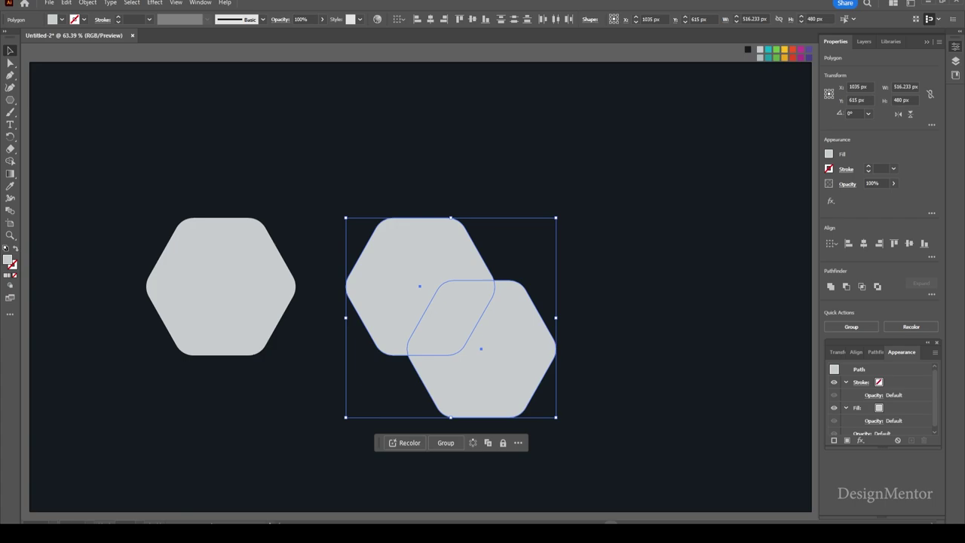
key(ctrl+shift+F9)
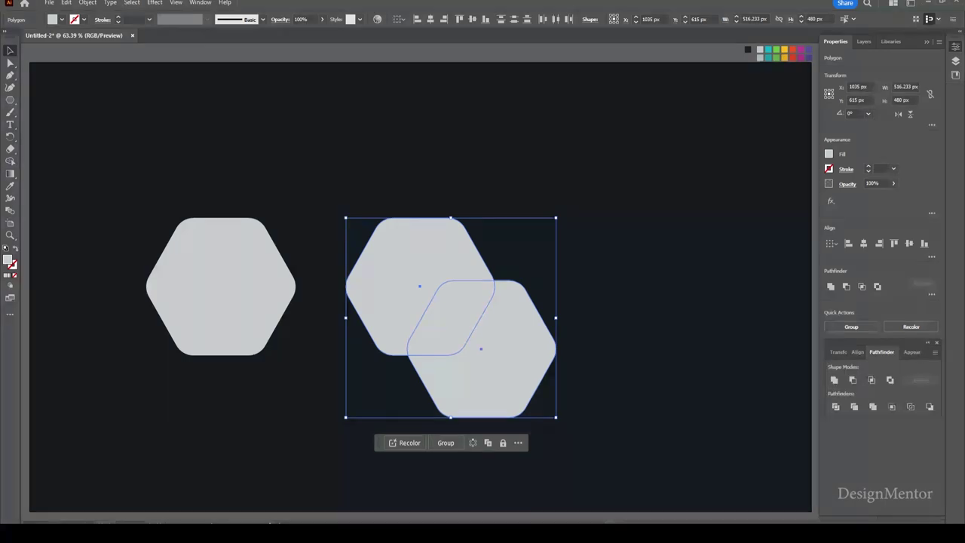
click(872, 380)
key(ctrl+shift+a)
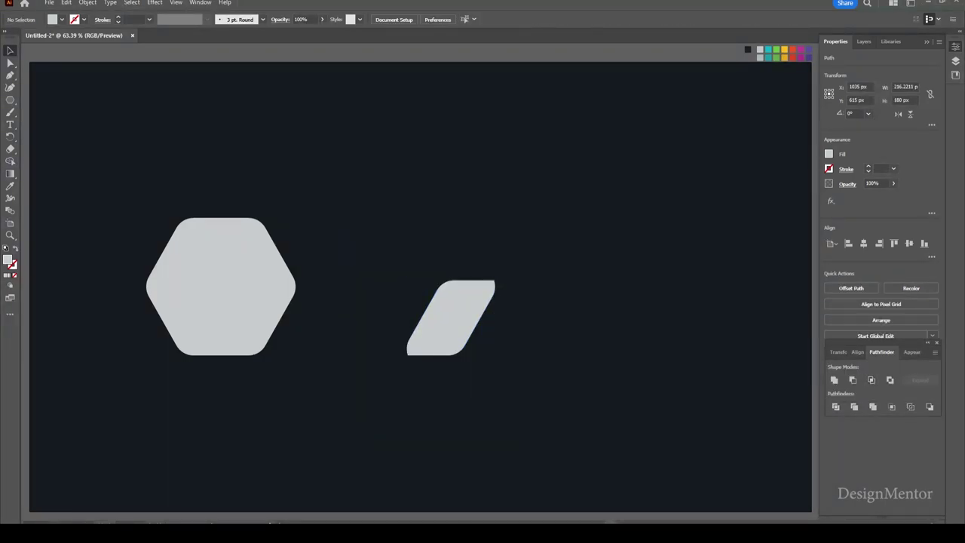
click(451, 317)
- Set the parallelogram's opacity to 80%
key(i)
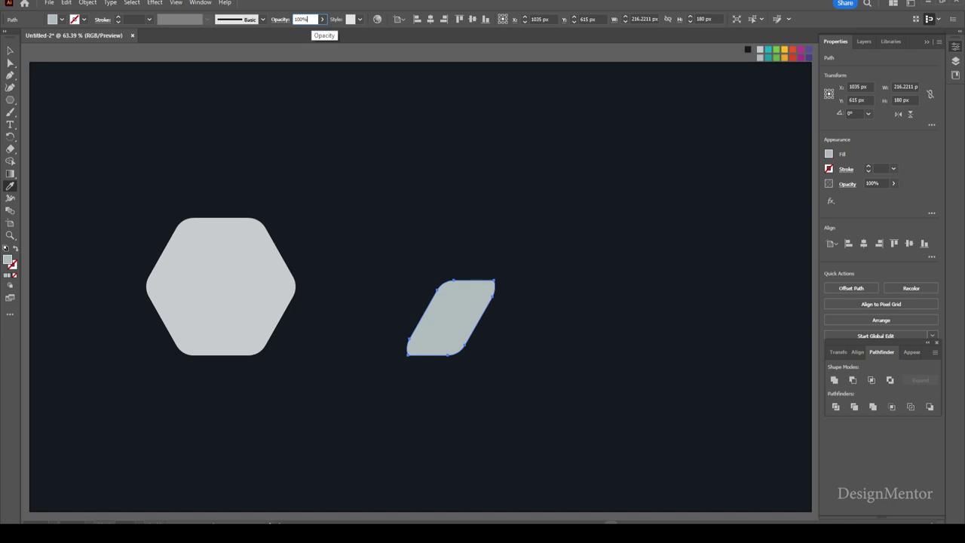
click(302, 19)
text(50)
key(Return)
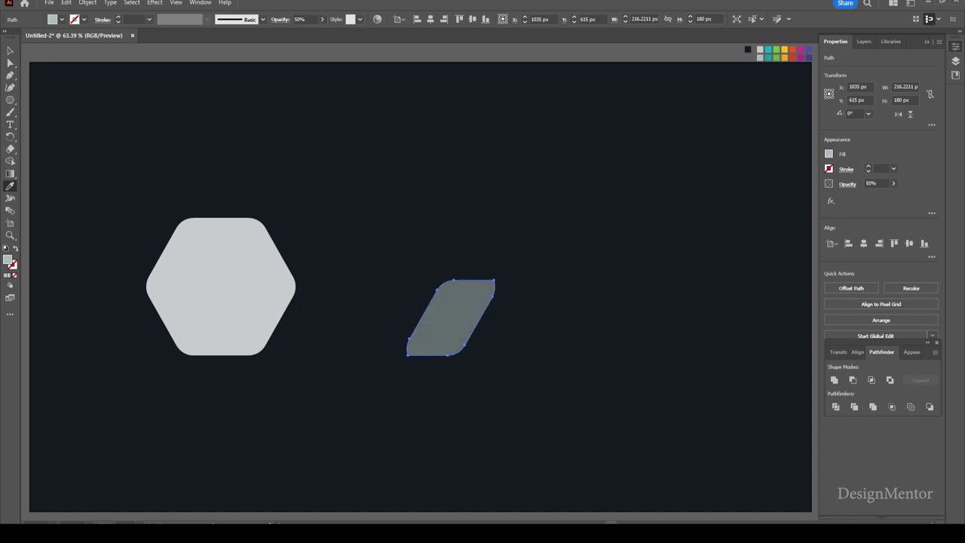
click(302, 19)
text(80)
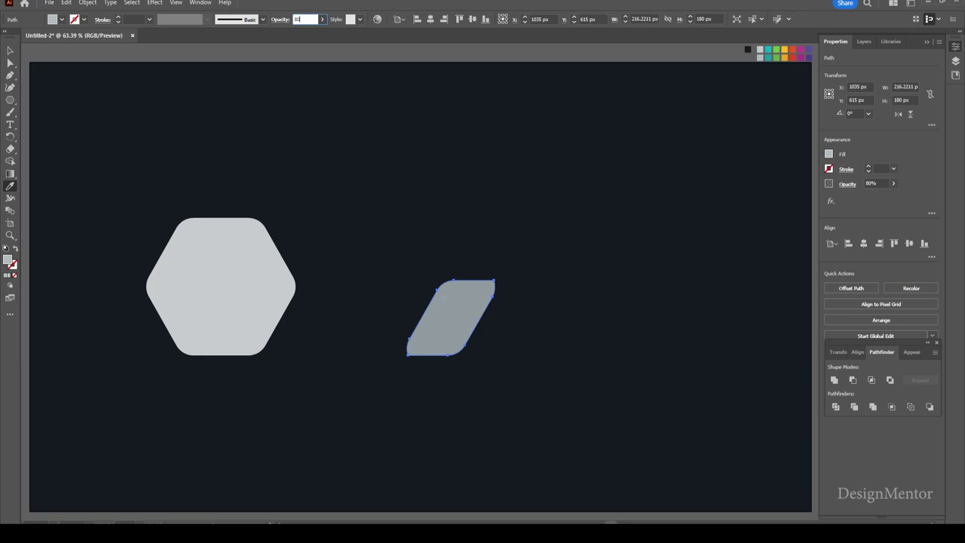
click(10, 50)
click(346, 189)
click(247, 237)
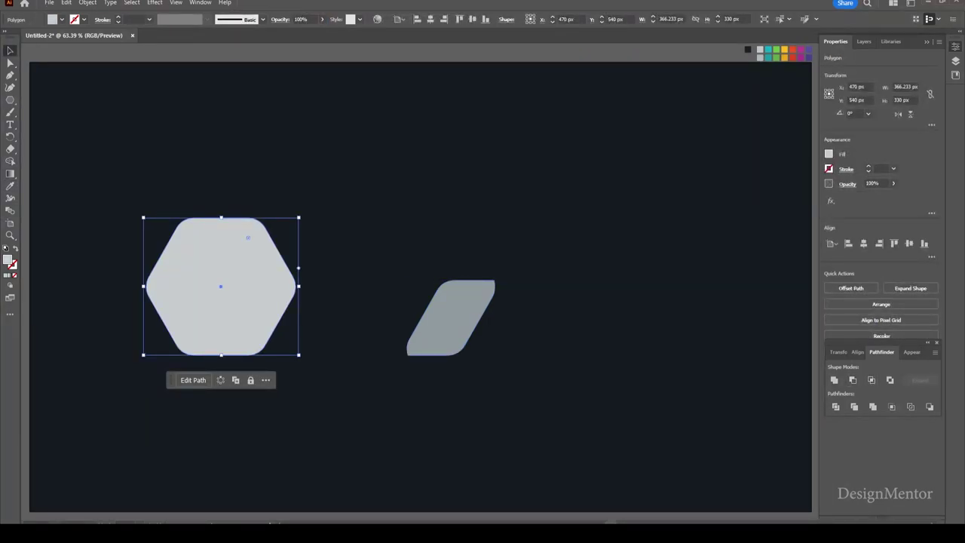
- Bring the parallelogram to front and centre the hexagon on the artboard
click(455, 316)
right_click(456, 316)
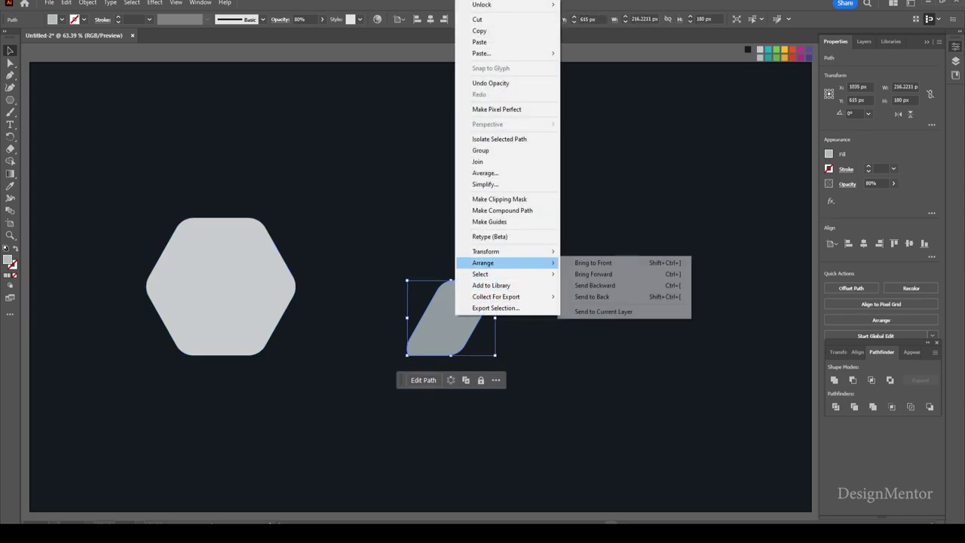
click(592, 263)
click(355, 227)
click(247, 238)
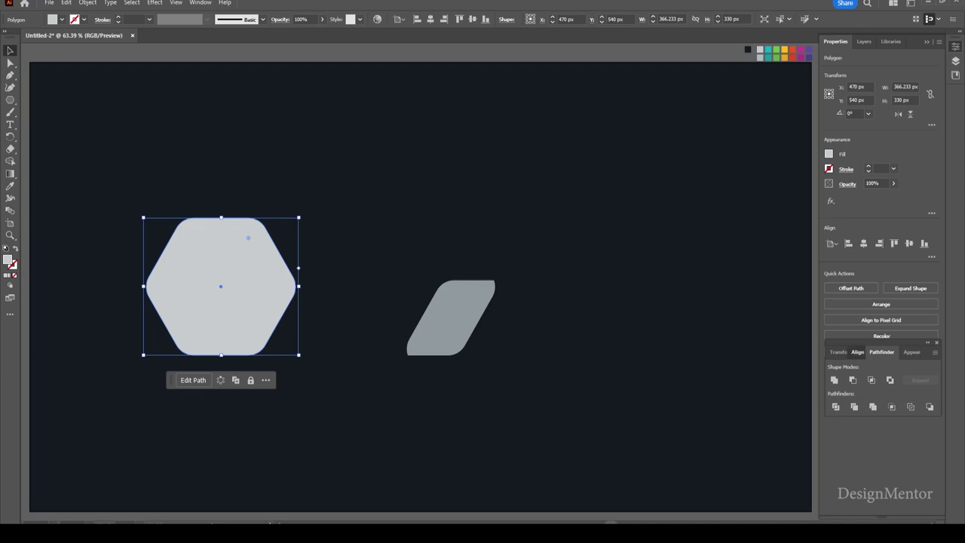
click(859, 353)
click(852, 380)
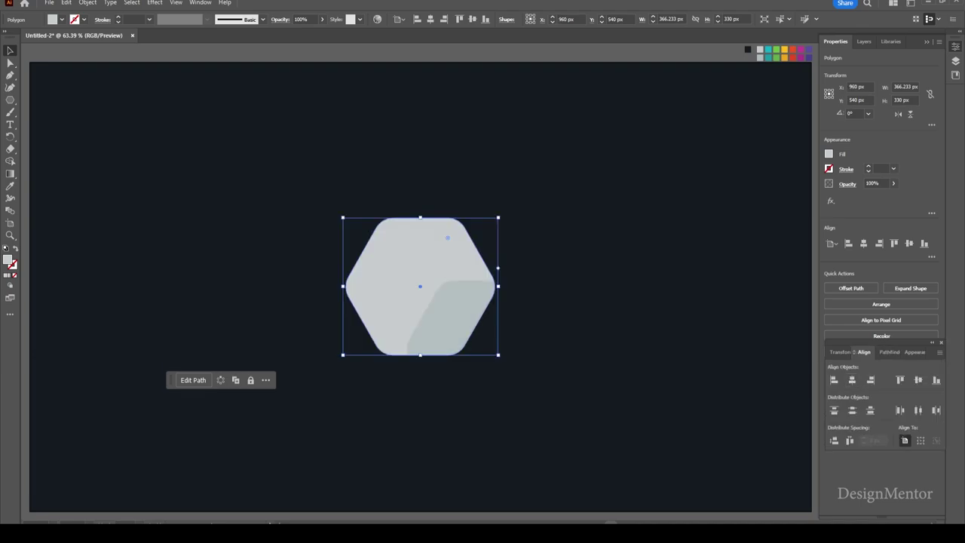
- Group the hexagon with the parallelogram
key(ctrl+shift+a)
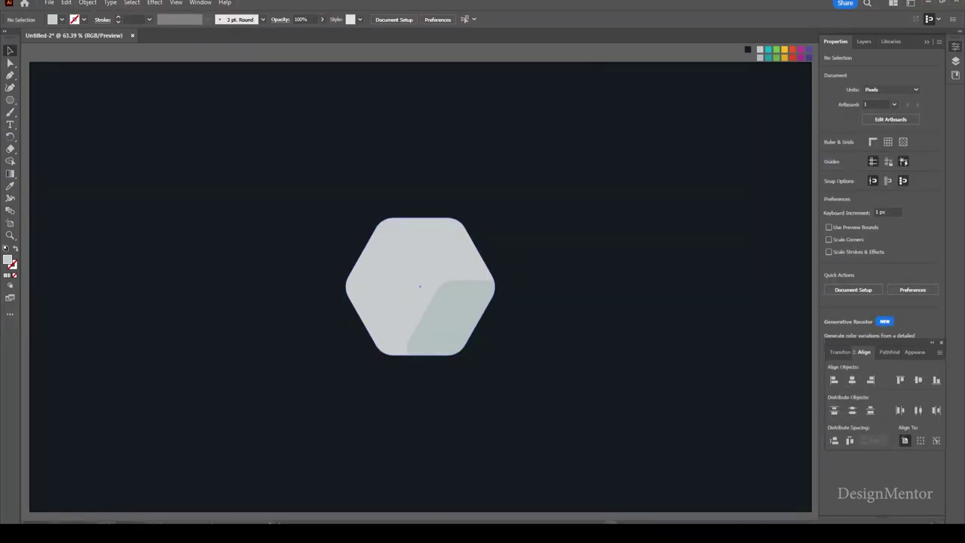
click(452, 249)
right_click(461, 239)
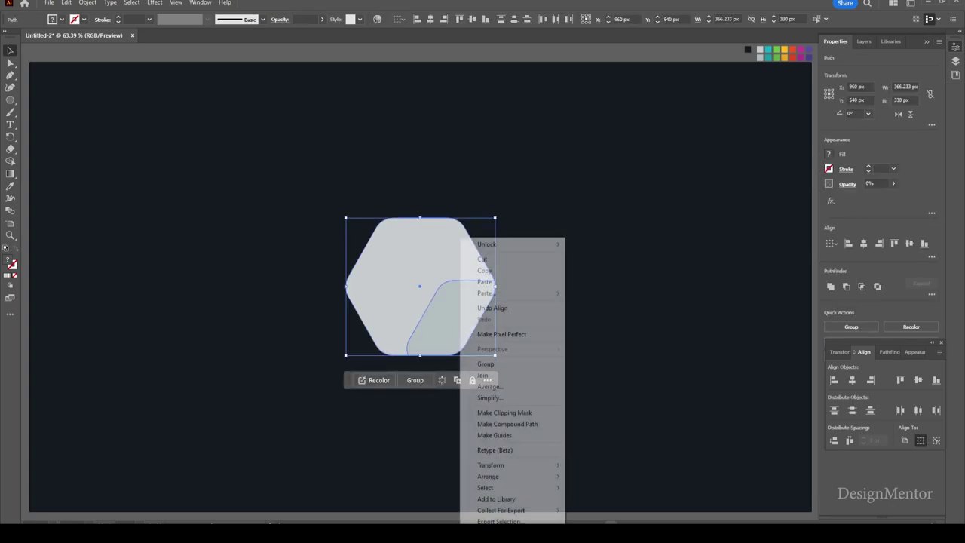
click(486, 363)
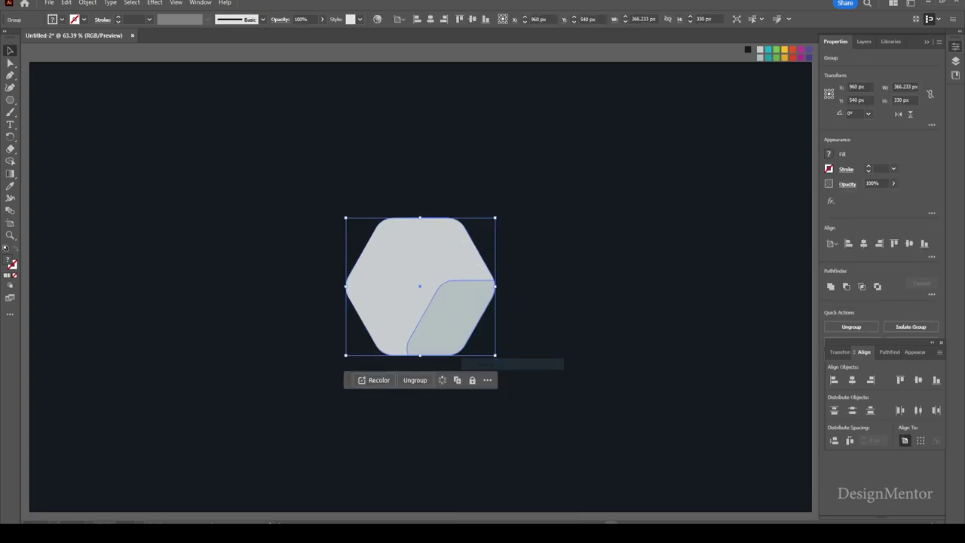
- Copy the group, paste it in front and nudge it upward
click(67, 3)
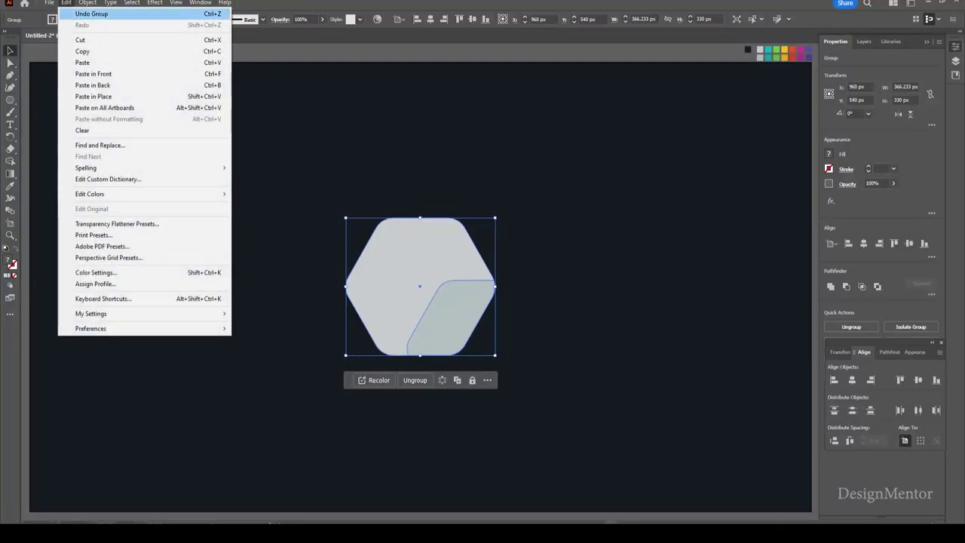
click(82, 51)
click(66, 2)
click(93, 74)
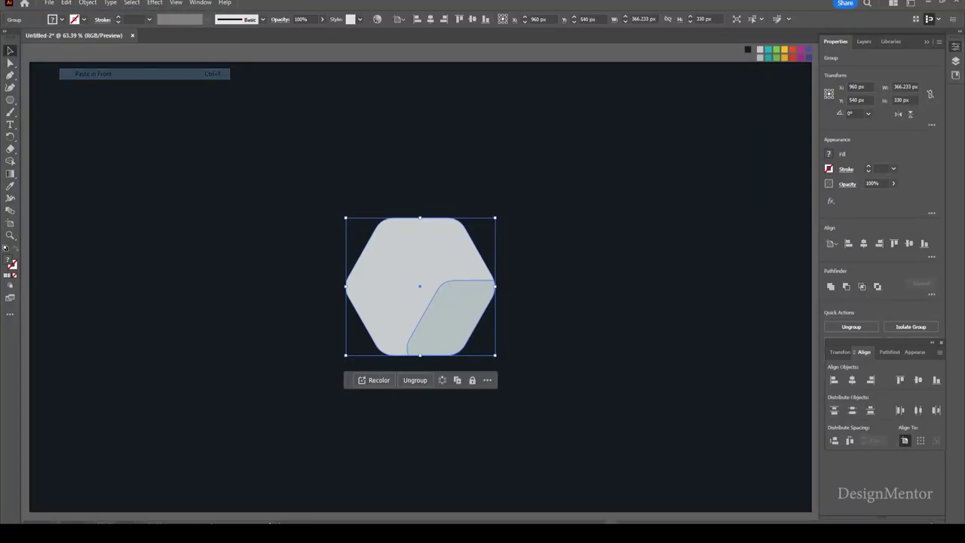
key(shift+Up)
- Nudge the duplicate group to Y 190 px, just above the original
key(shift+Up)
key(shift+Up)
key(shift+Up)
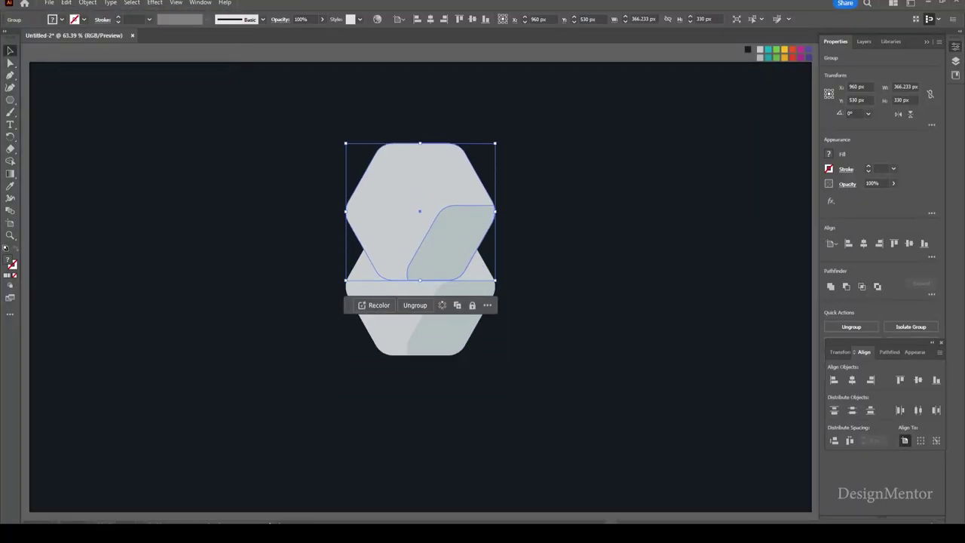
key(shift+Up)
key(shift+Up)
key(shift+Up)
key(shift+Up)
key(shift+Up)
key(shift+Up)
key(shift+Up)
key(shift+Up)
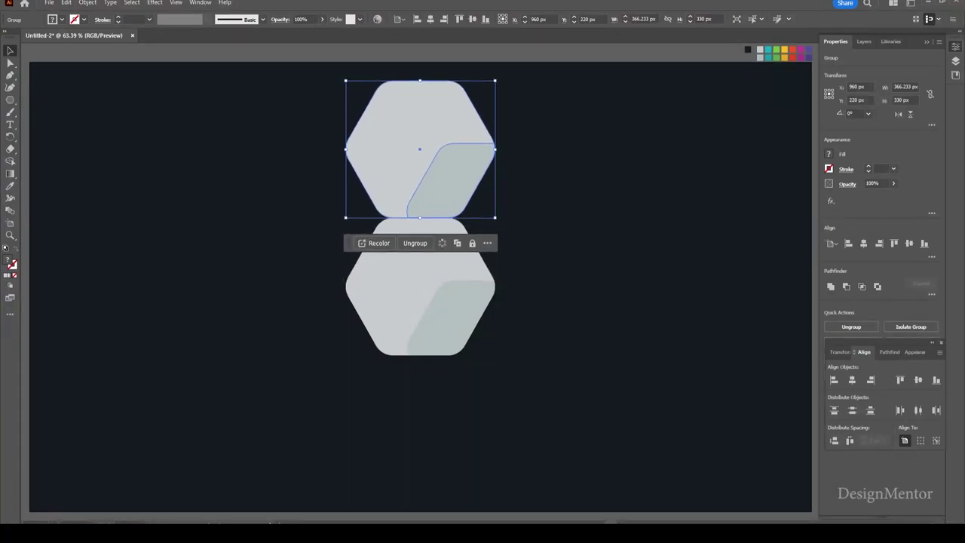
key(shift+Up)
key(shift+Up)
key(shift+Up)
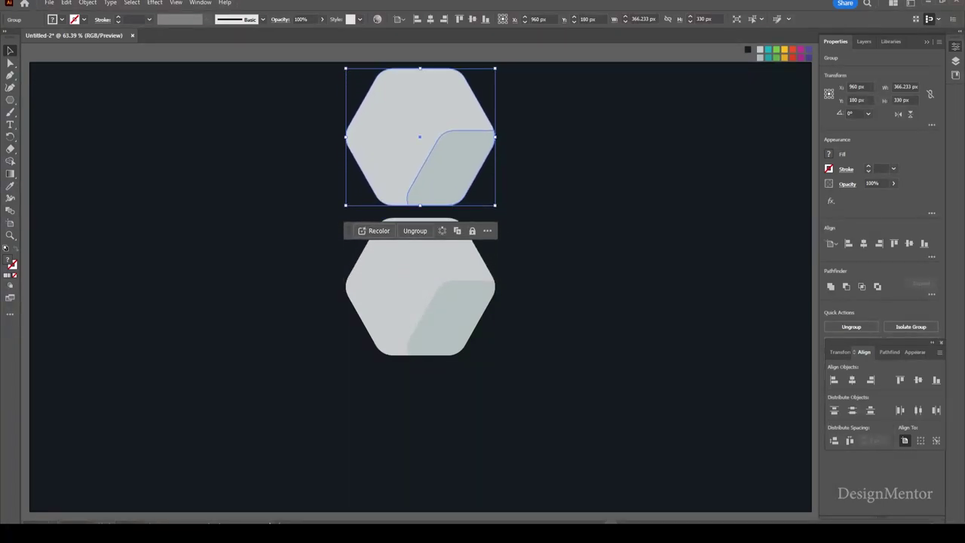
key(shift+Down)
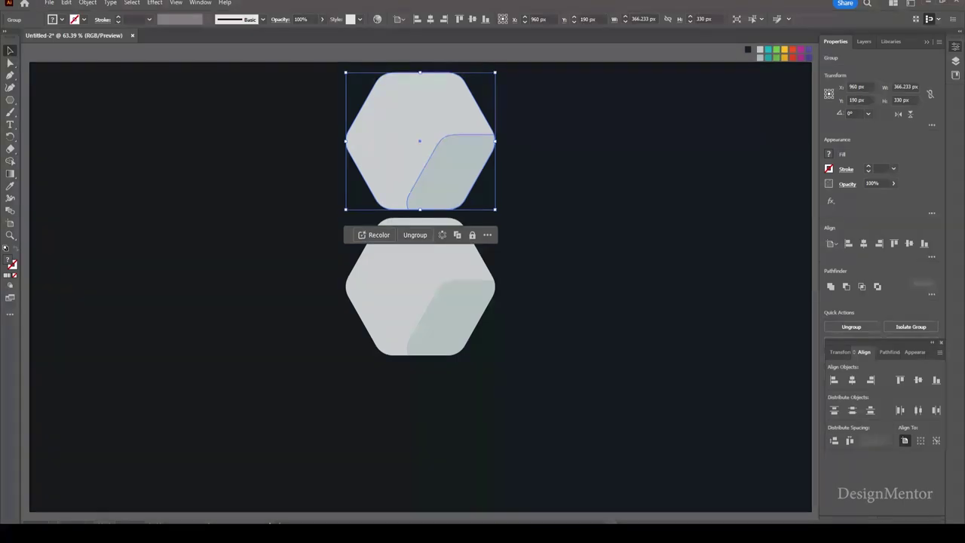
key(ctrl+shift+a)
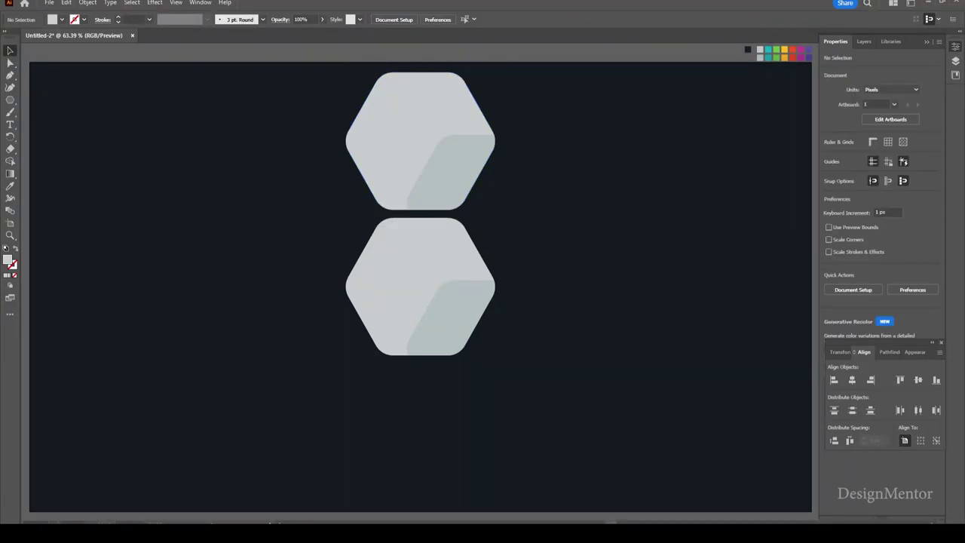
- Draw a black 150 px horizontal line centred on the lower hexagon
click(84, 19)
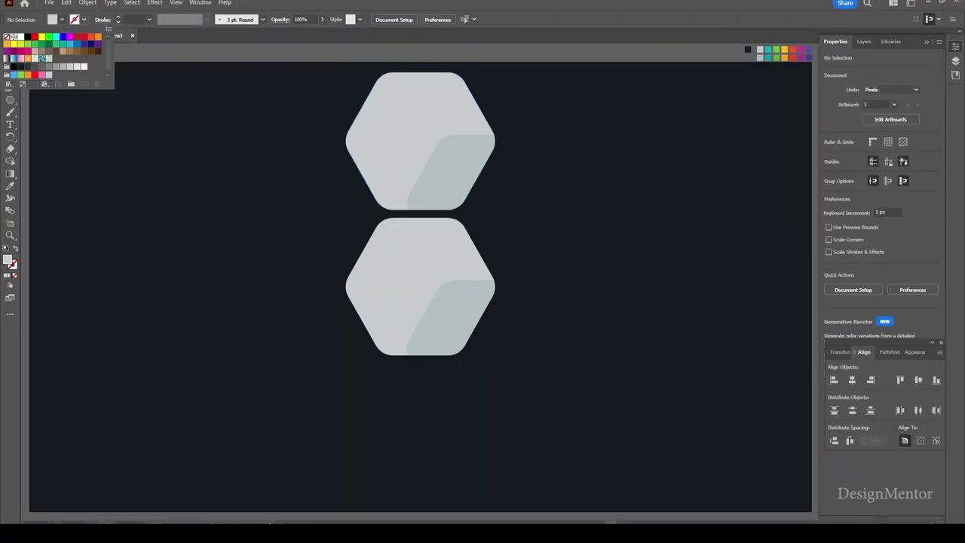
click(26, 36)
key(Escape)
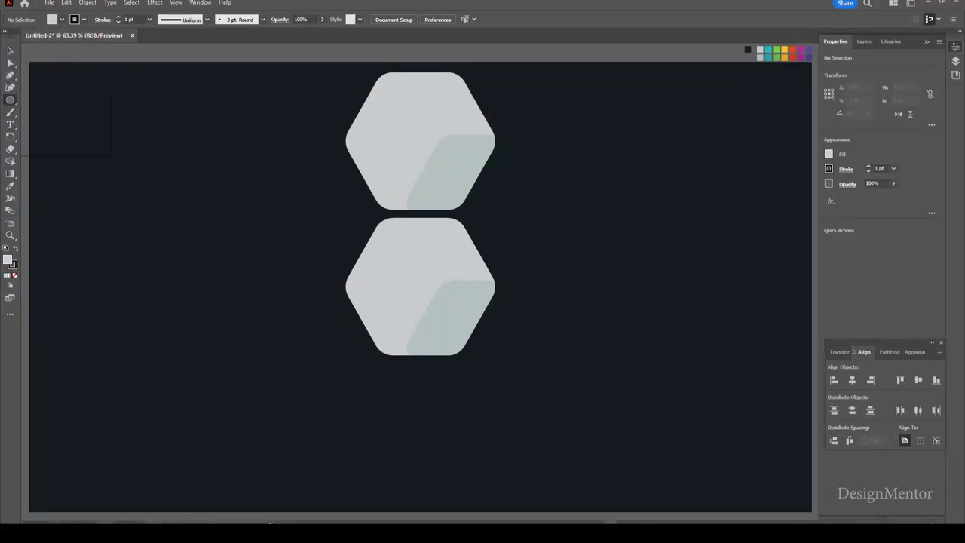
mouse_move(10, 100)
mouse_down()
mouse_move(57, 125)
mouse_move(65, 149)
mouse_up()
drag(421, 287, 451, 286)
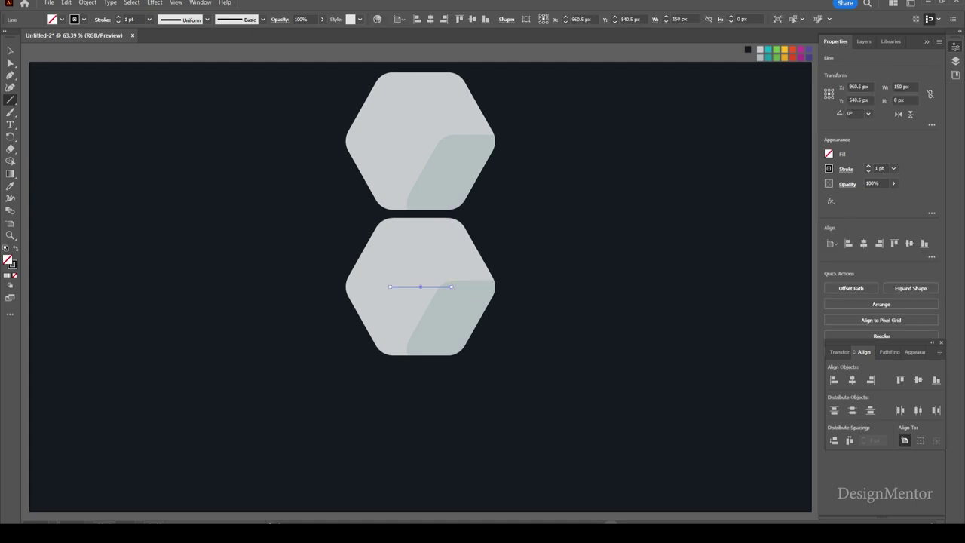
key(v)
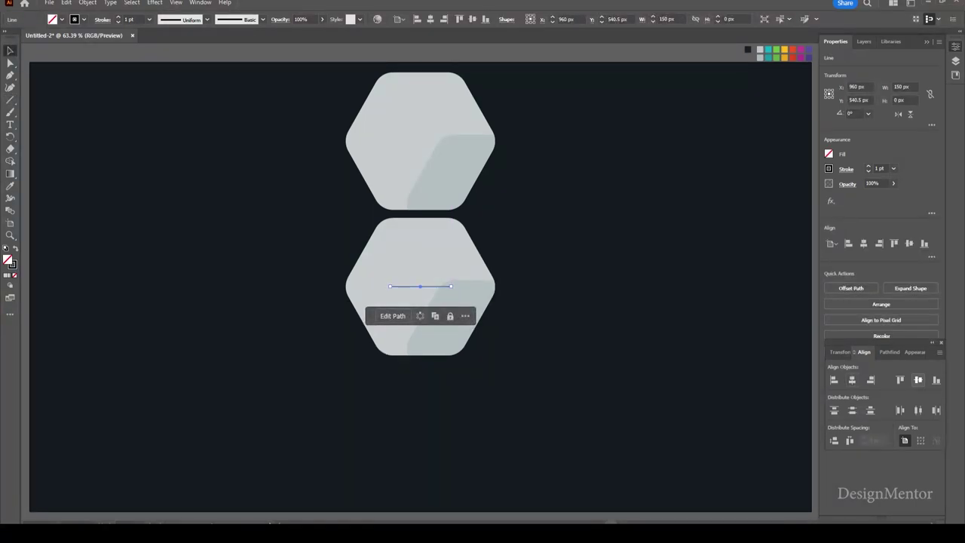
click(918, 380)
key(ctrl+shift+a)
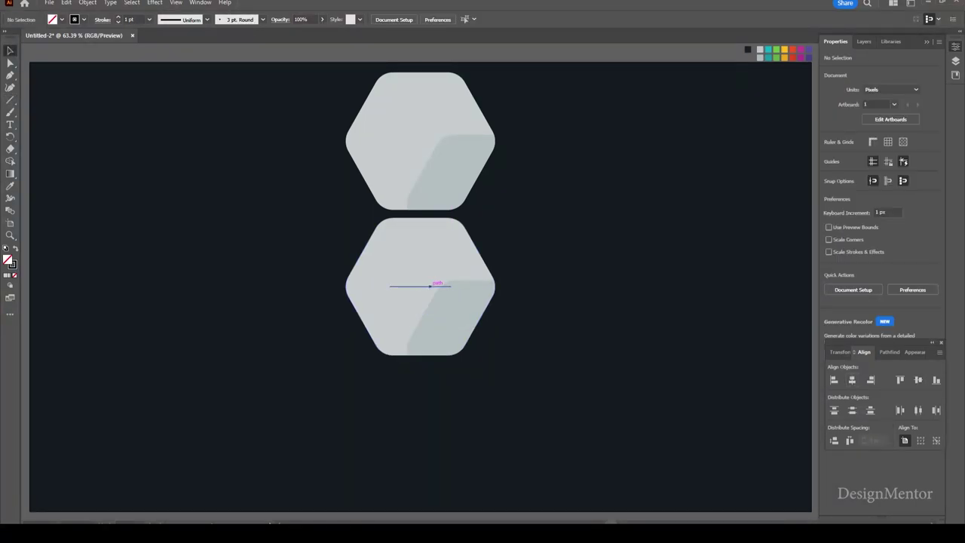
- Duplicate the line, rotate the copy 90° and centre it to form a cross
click(429, 286)
mouse_move(430, 286)
mouse_down()
mouse_move(489, 282)
mouse_move(506, 316)
mouse_move(494, 315)
mouse_up()
key(e)
key(v)
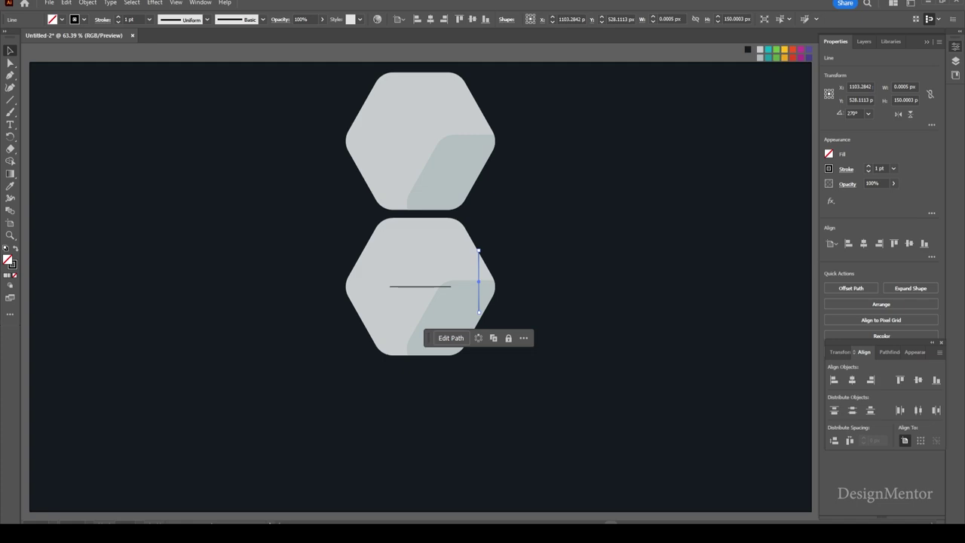
click(852, 379)
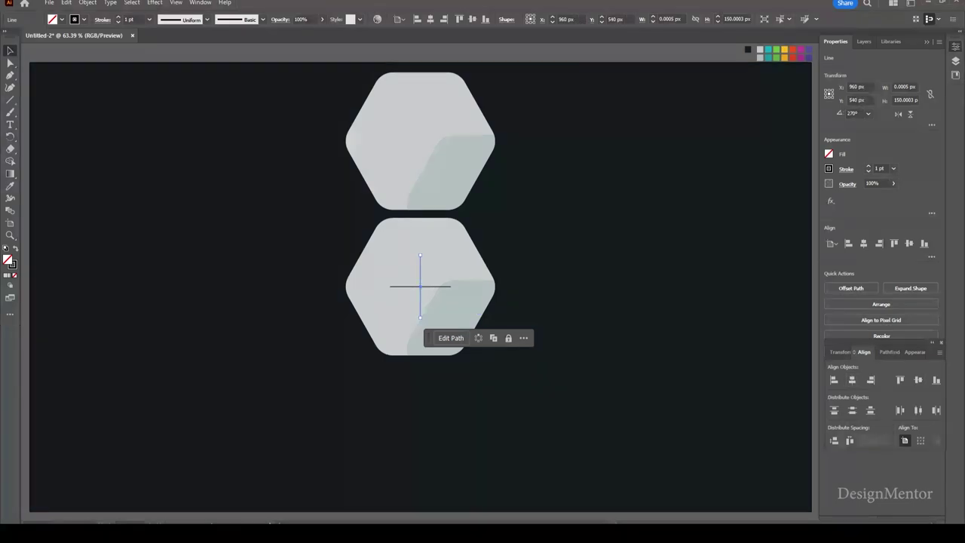
click(420, 141)
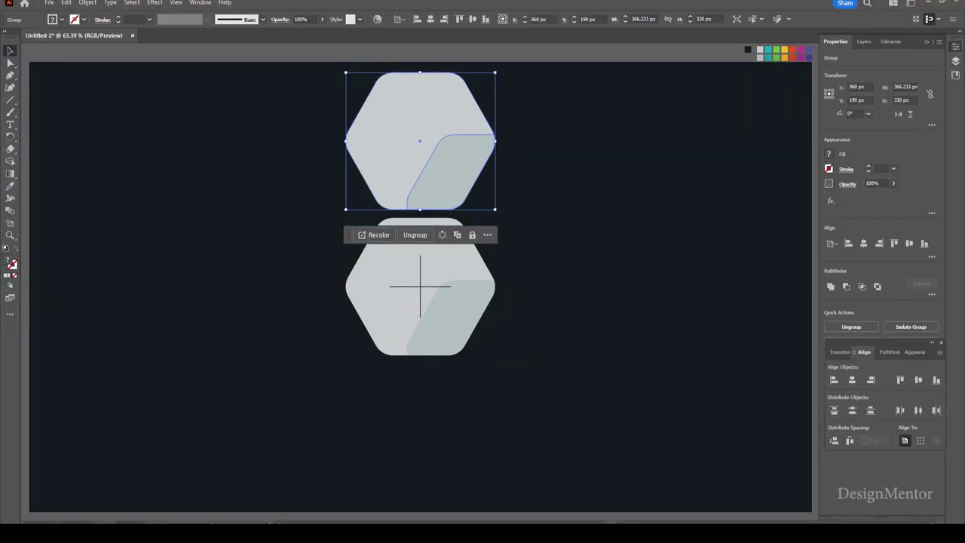
- Rotate-copy the top hexagon group 60° around the crosshair centre, repeating to ring it
key(r)
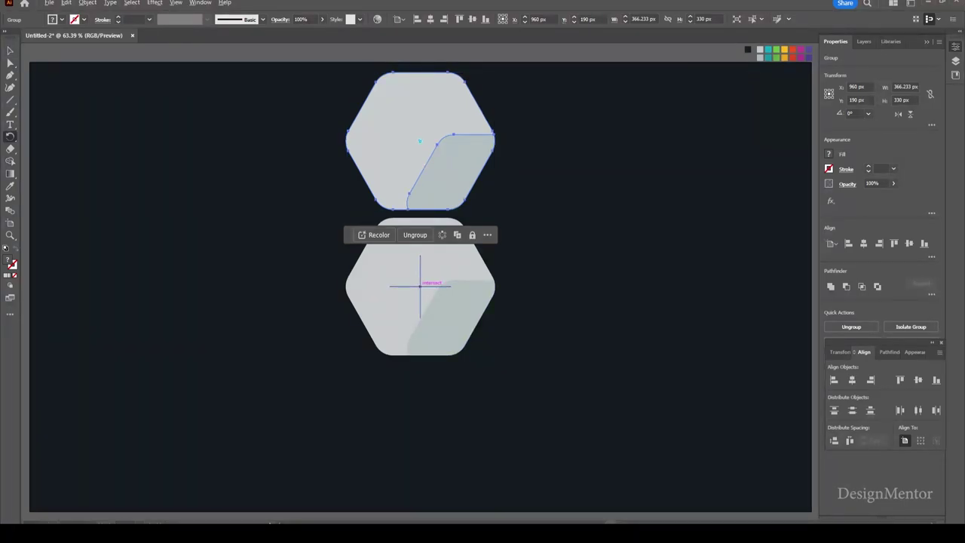
alt+click(420, 286)
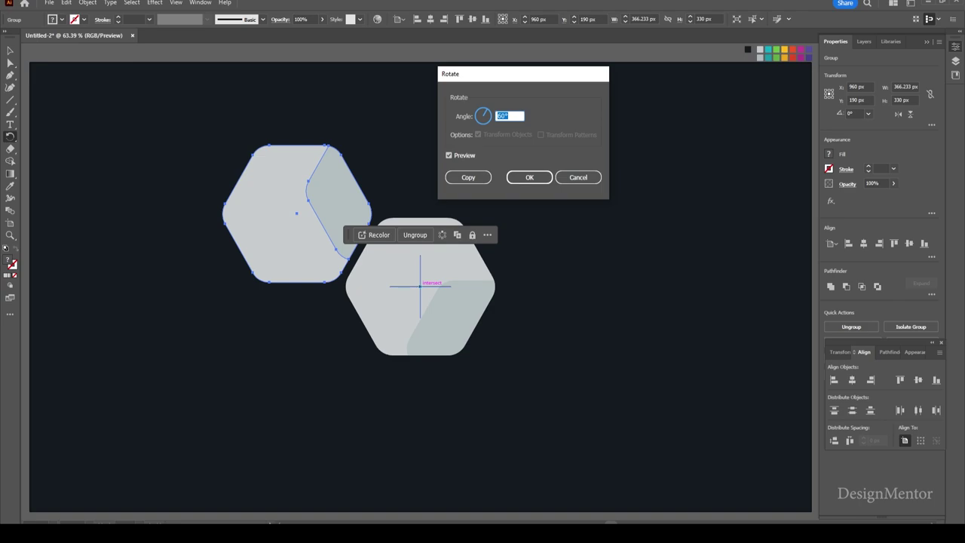
click(467, 177)
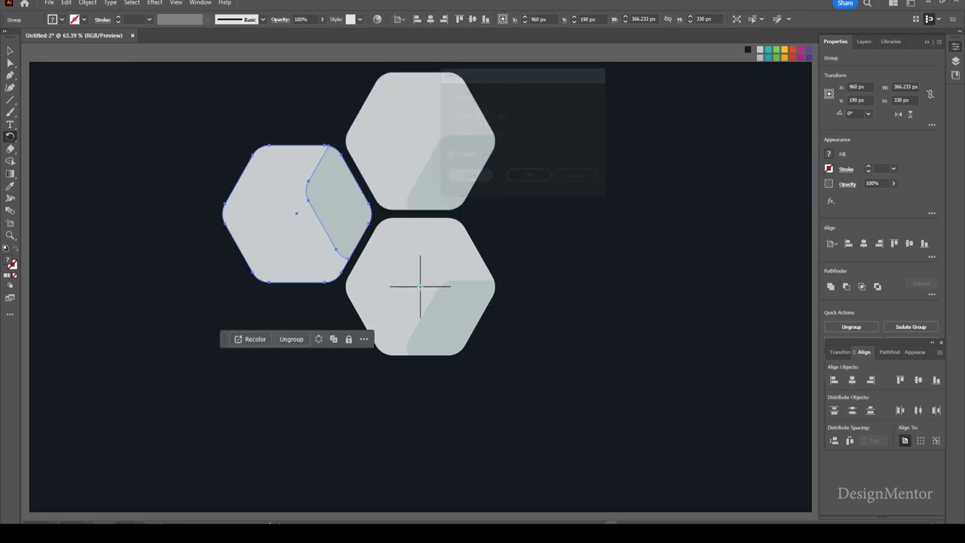
key(ctrl+d)
key(ctrl+d)
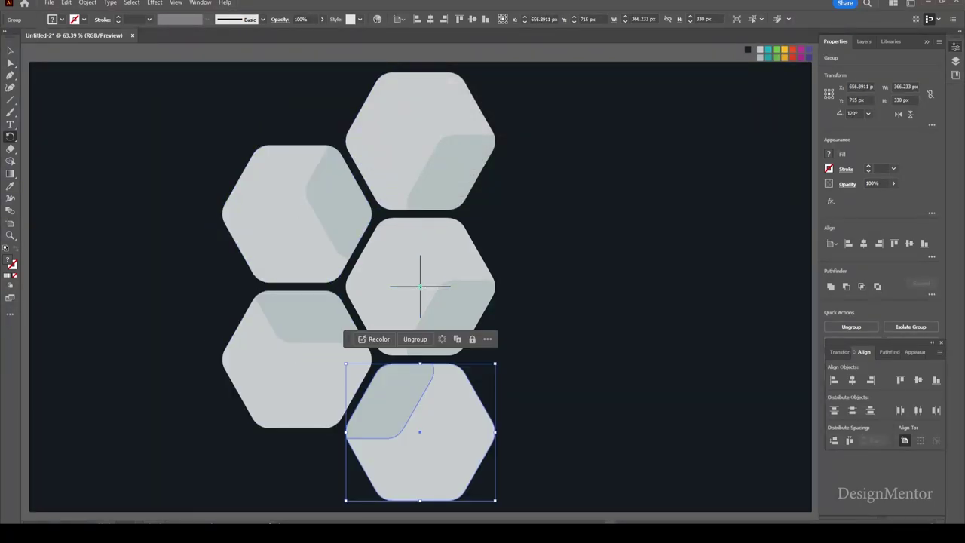
key(ctrl+d)
key(ctrl+d)
key(v)
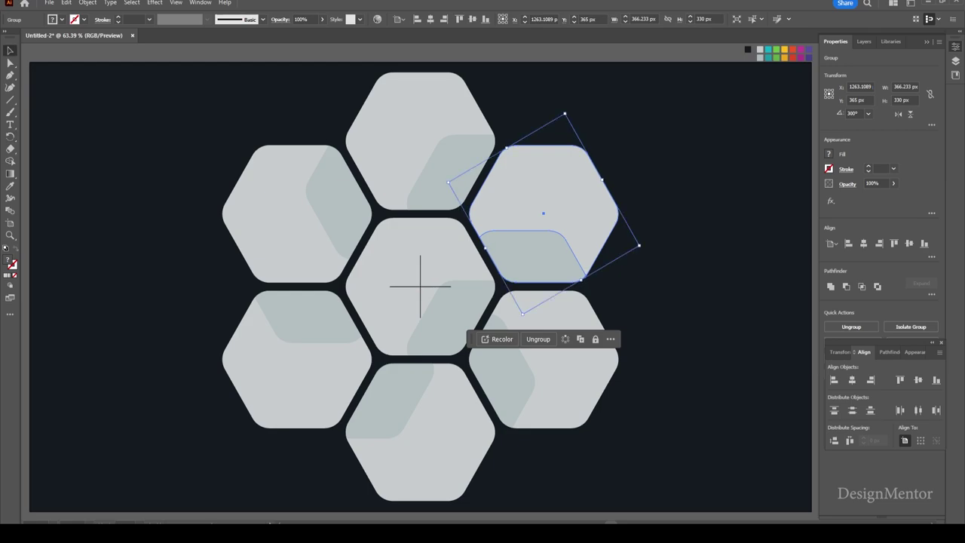
key(ctrl+shift+a)
shift+click(543, 359)
key(ctrl+shift+a)
click(542, 214)
- Ungroup the upper-right, lower-right, bottom and lower-left hexagon groups
right_click(587, 215)
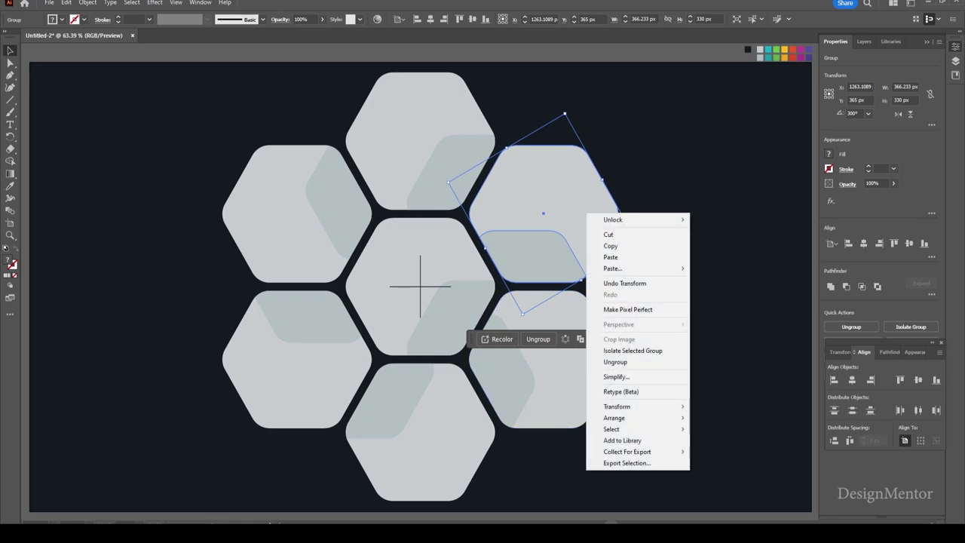
click(616, 362)
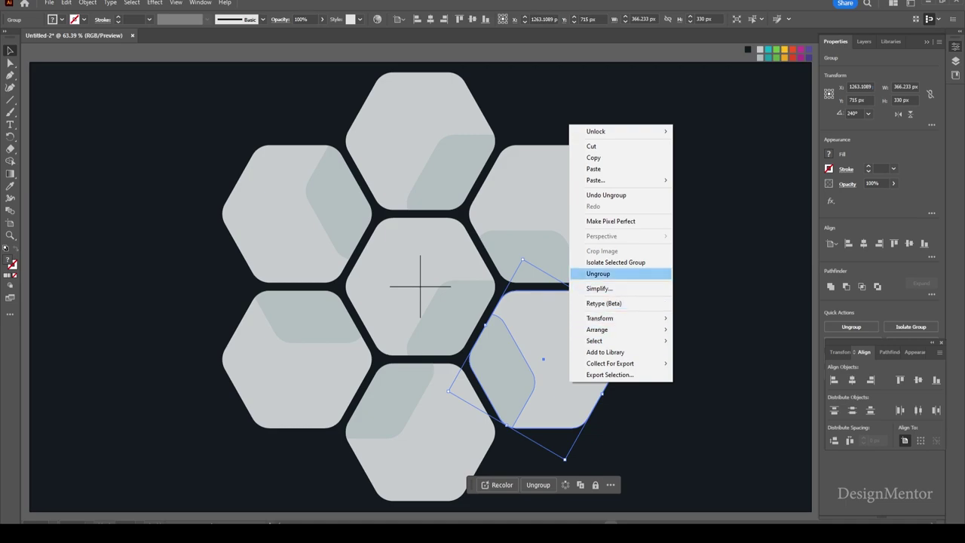
click(604, 274)
right_click(460, 407)
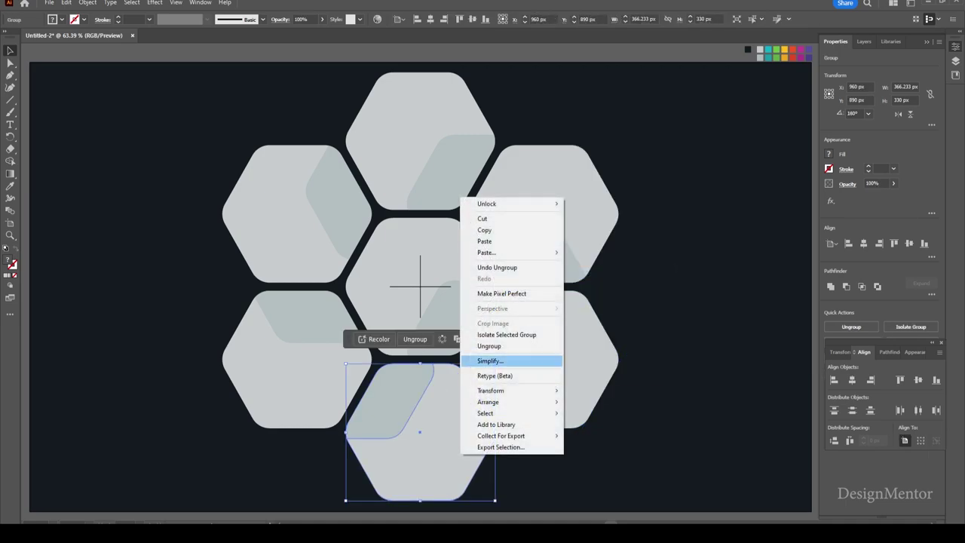
click(489, 345)
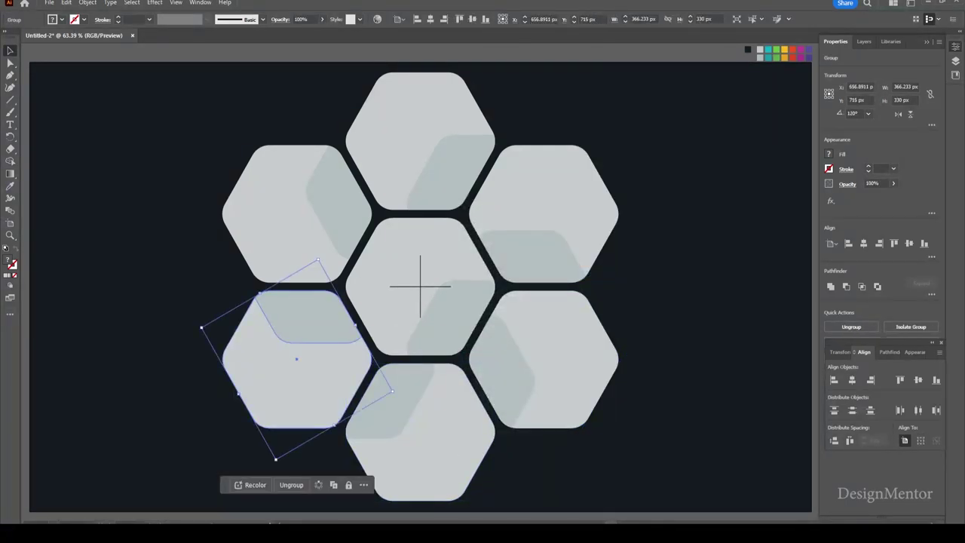
right_click(284, 140)
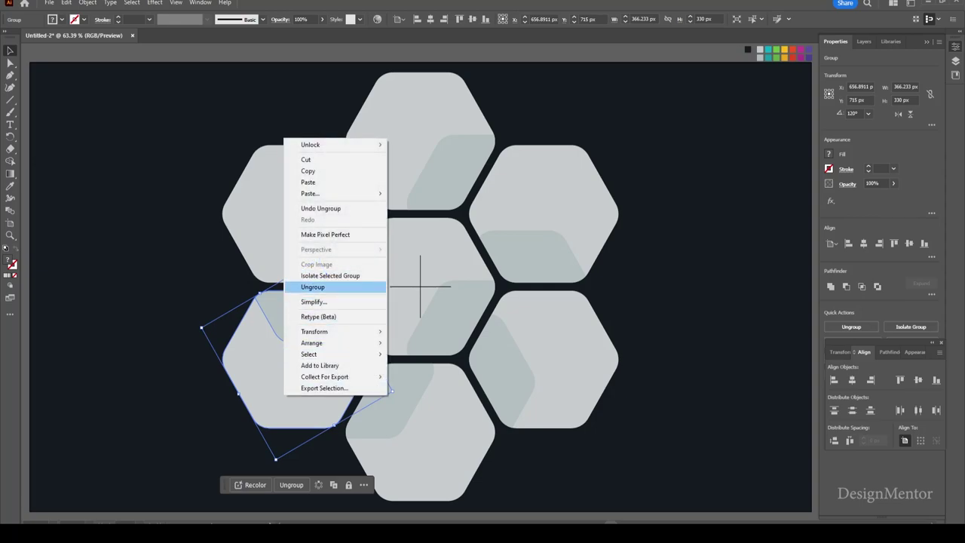
click(312, 286)
- Ungroup the upper-left, top and centre hexagon groups, then select the centre hexagon
right_click(271, 204)
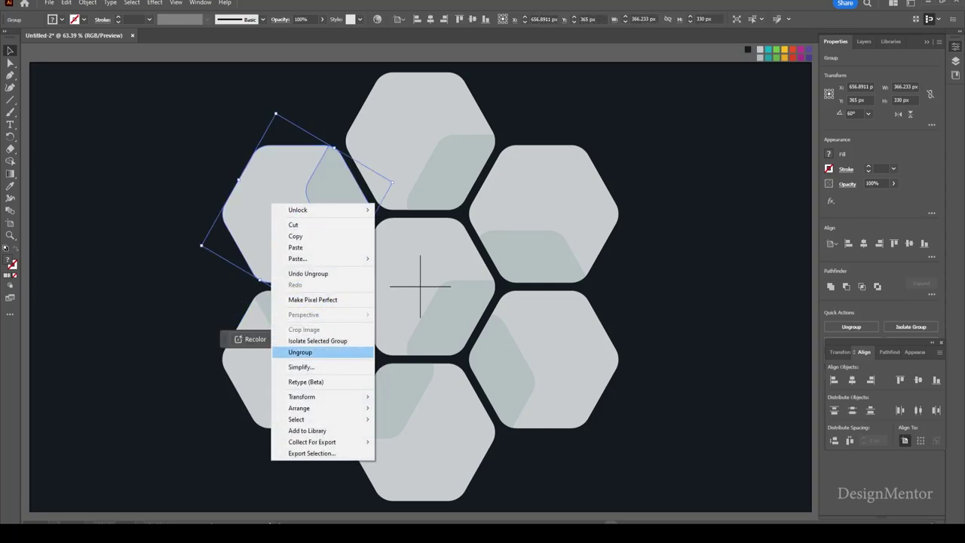
click(299, 352)
right_click(388, 124)
click(412, 274)
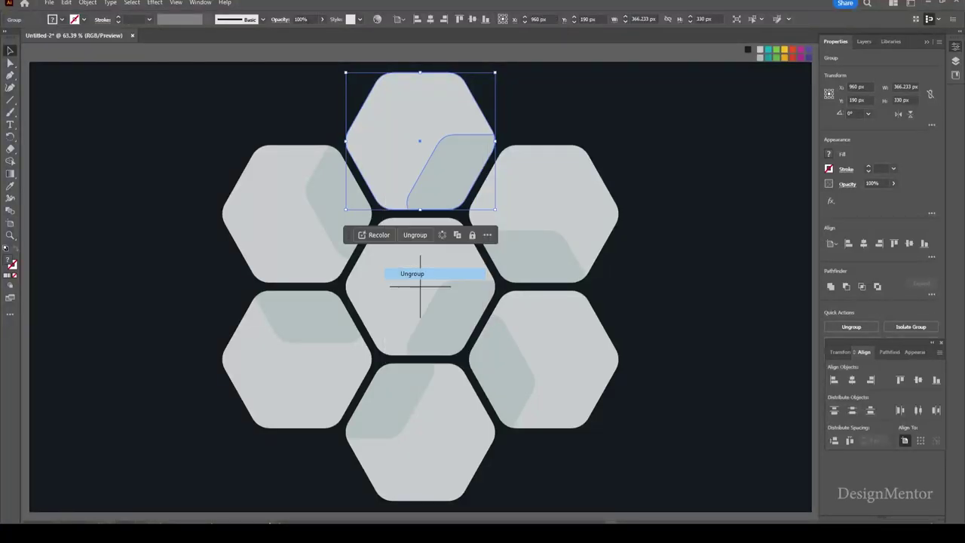
key(ctrl+shift+a)
right_click(420, 285)
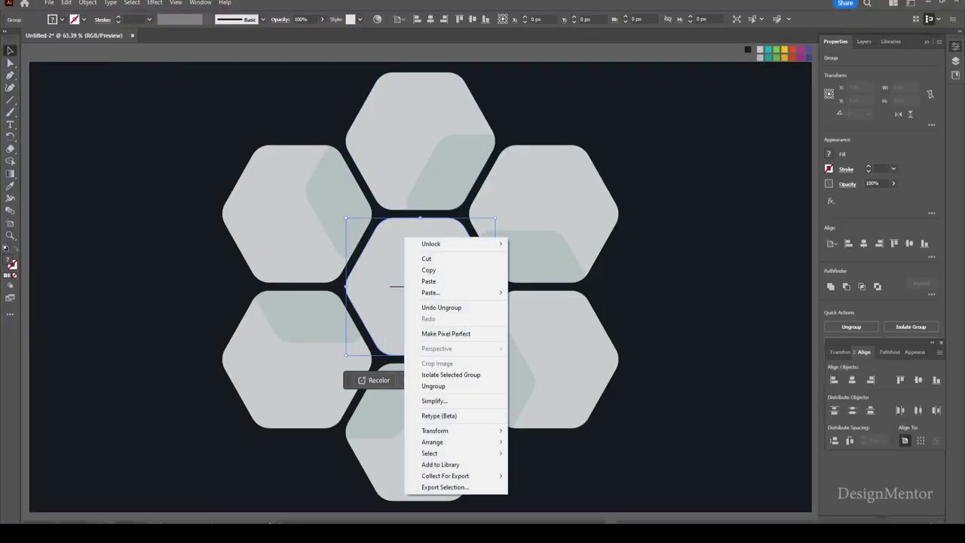
click(437, 383)
key(ctrl+shift+a)
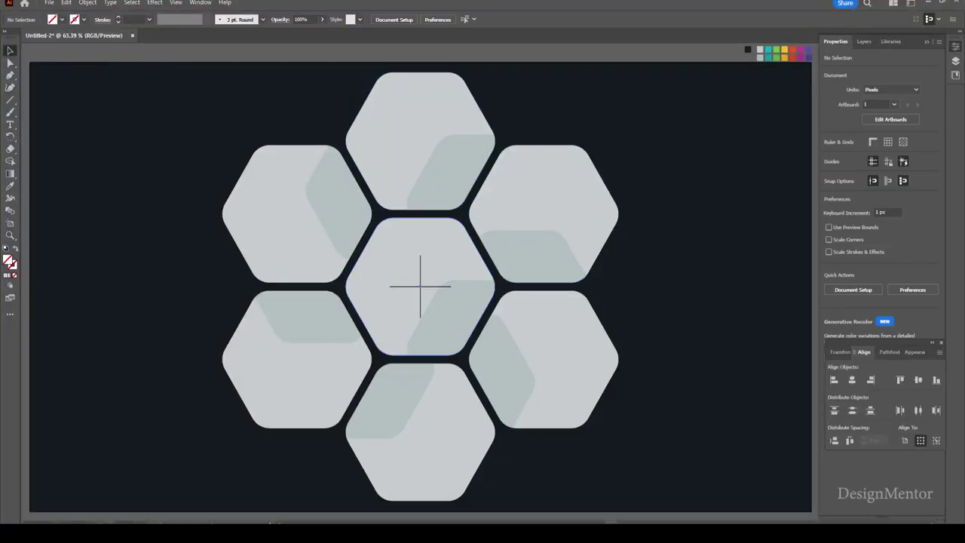
click(420, 286)
key(i)
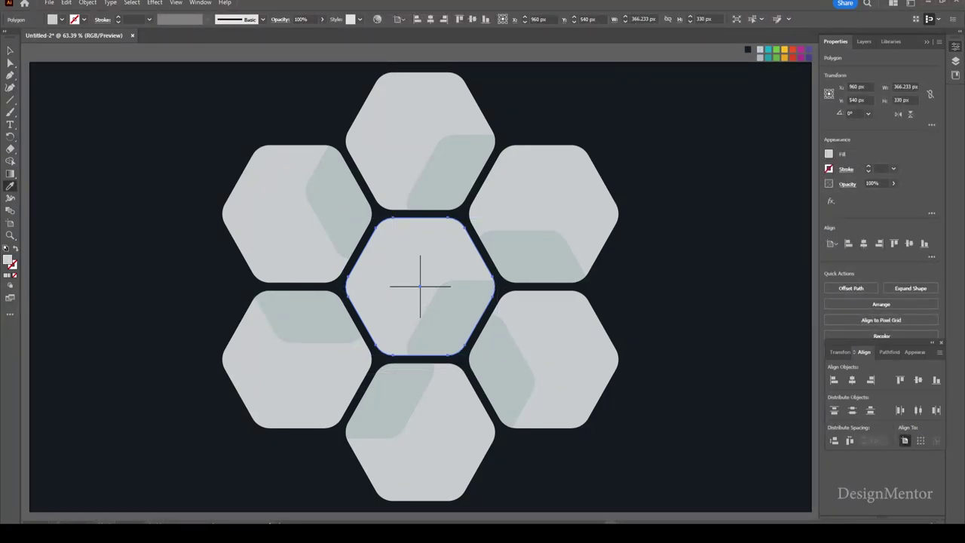
- Fill the top hexagon cyan and its overlay a darker teal
key(v)
key(ctrl+shift+a)
click(448, 92)
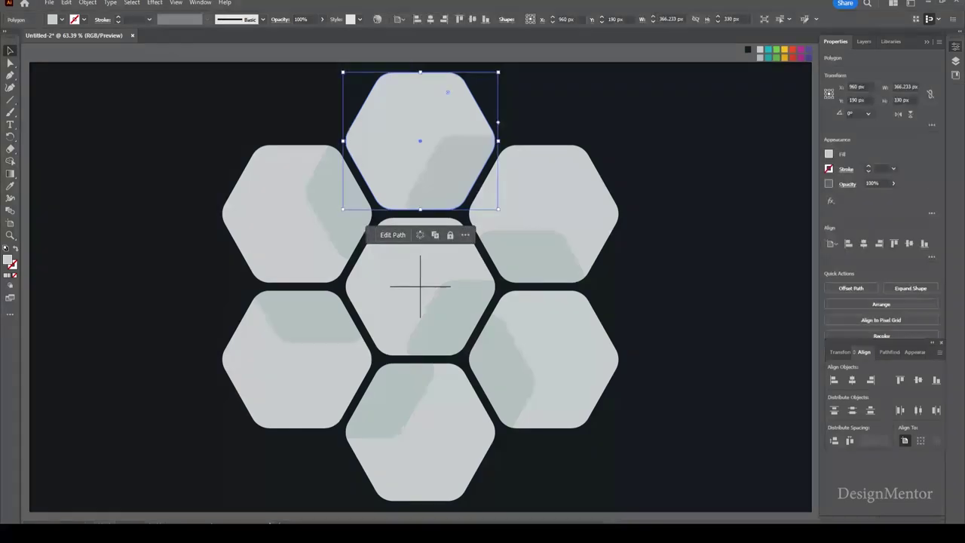
key(i)
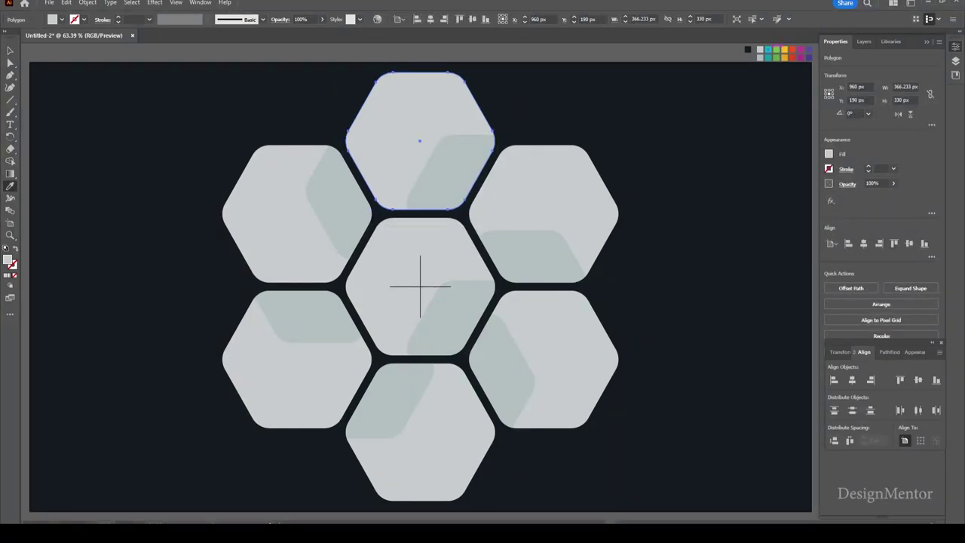
click(769, 50)
key(v)
click(453, 173)
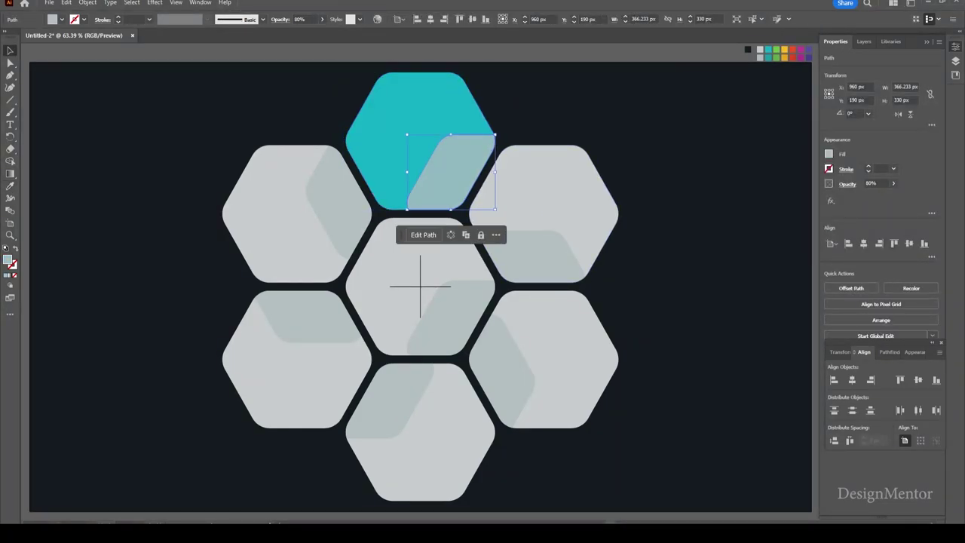
key(i)
click(393, 106)
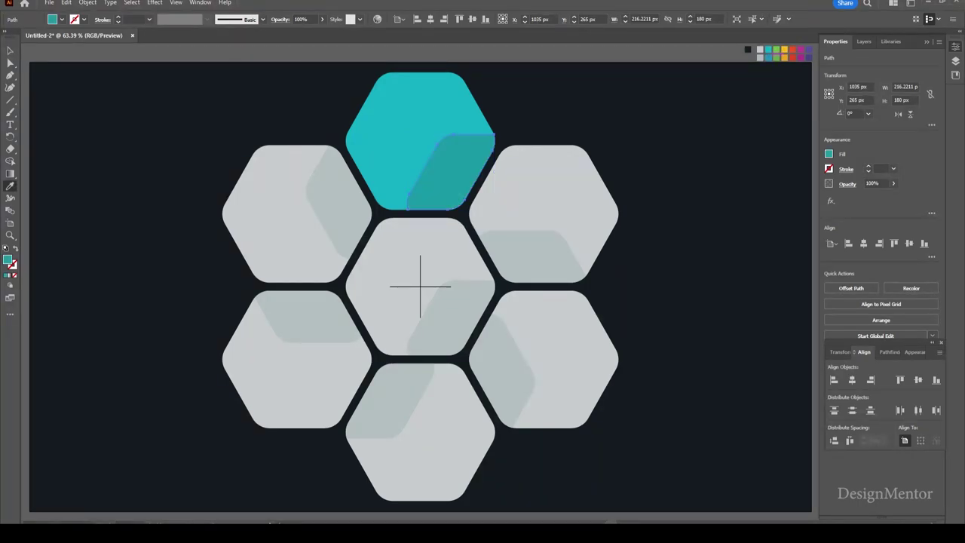
- Fill the upper-right hexagon green and its overlay a deeper green
click(543, 214)
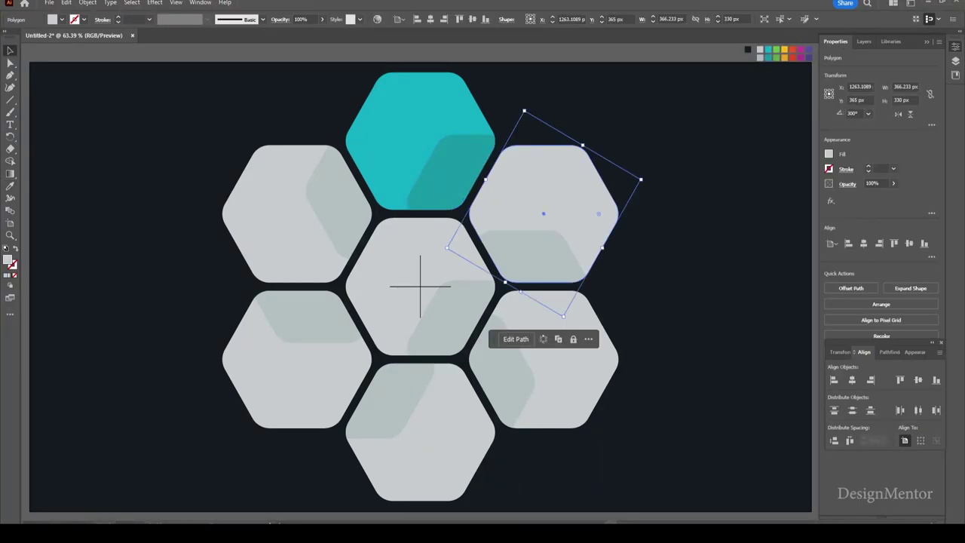
click(776, 49)
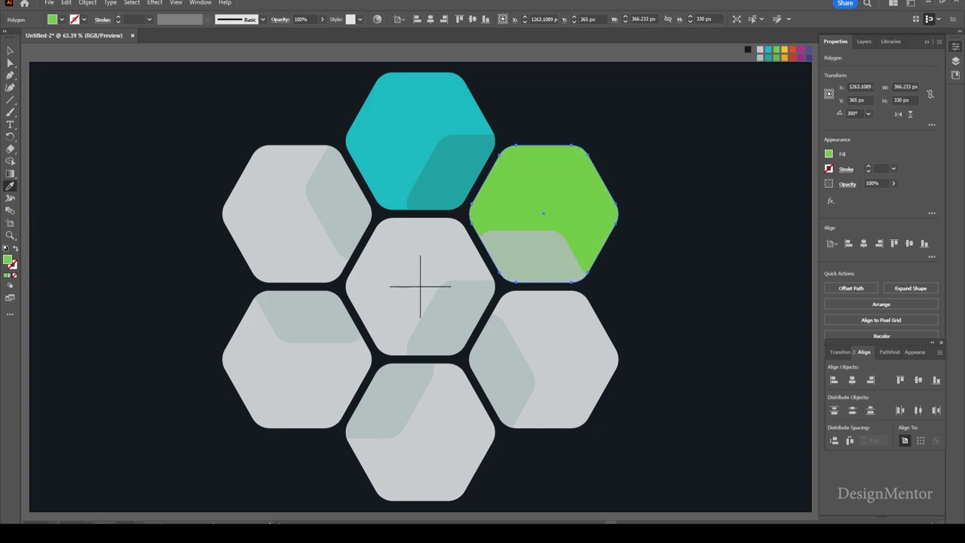
key(v)
click(532, 257)
key(i)
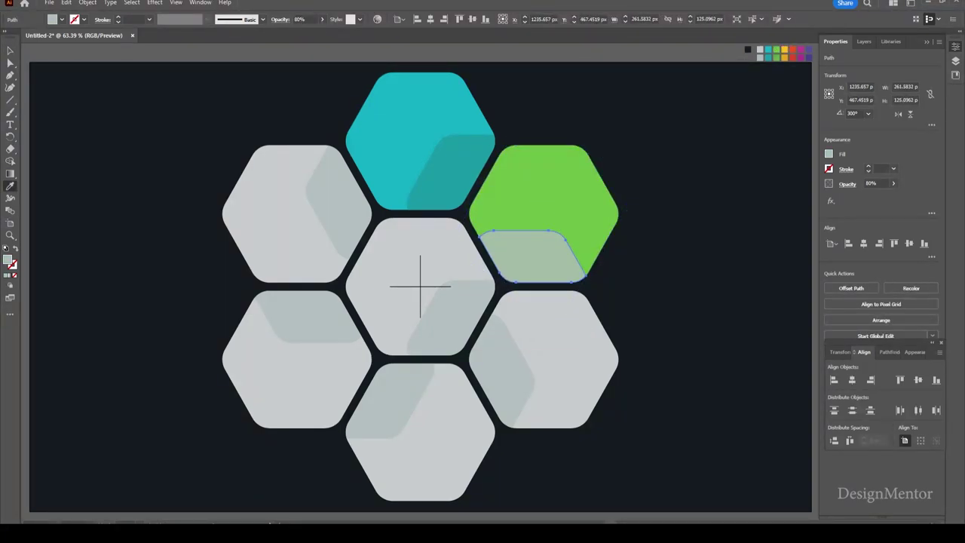
click(543, 181)
key(v)
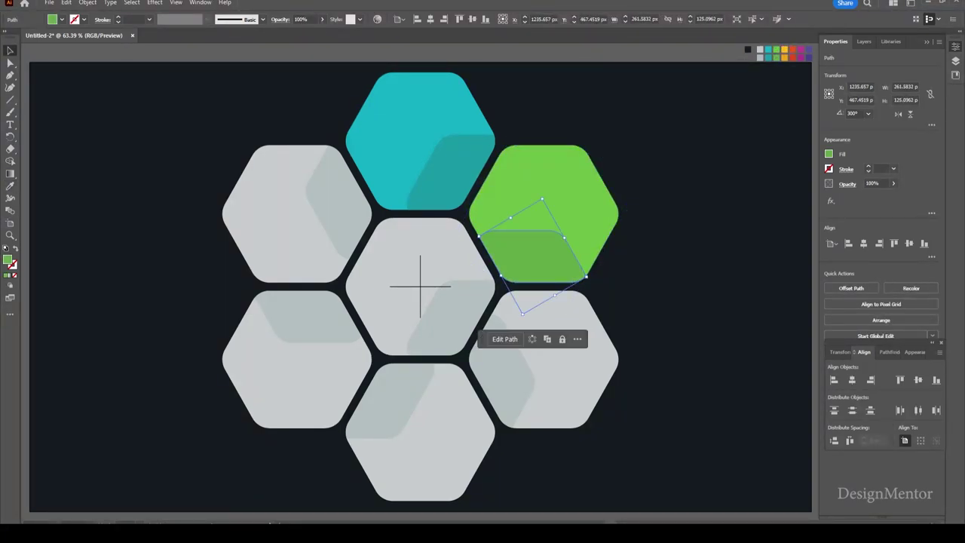
- Try sampling a new swatch onto another overlay, then undo the accidental yellow fill
click(577, 338)
key(Escape)
key(i)
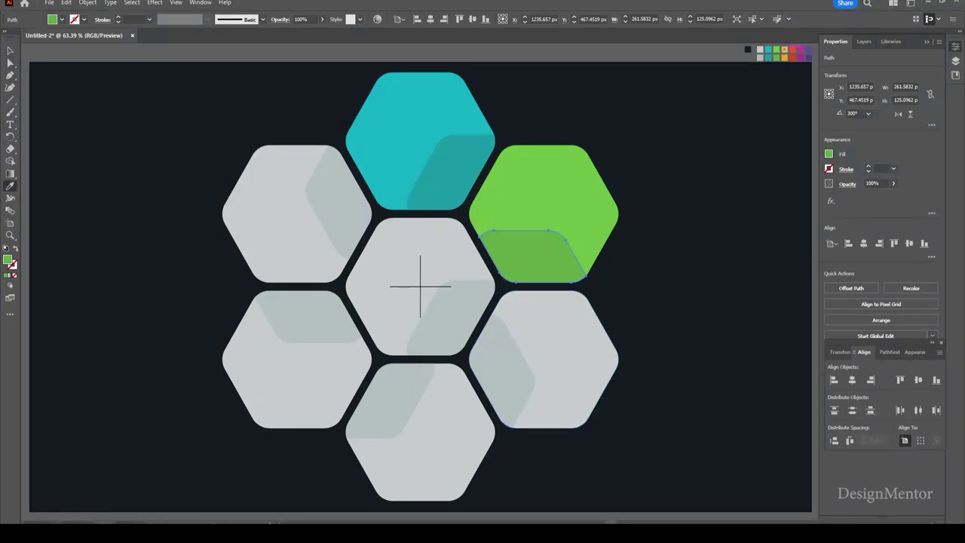
click(784, 50)
key(ctrl+z)
- Fill the yellow hexagon's lighter overlay with orange using the Eyedropper
click(543, 359)
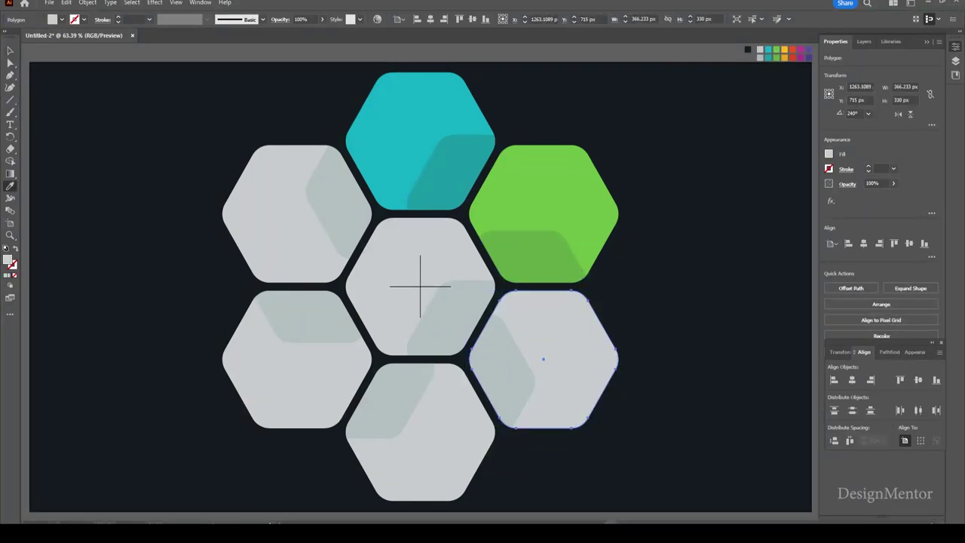
key(comma)
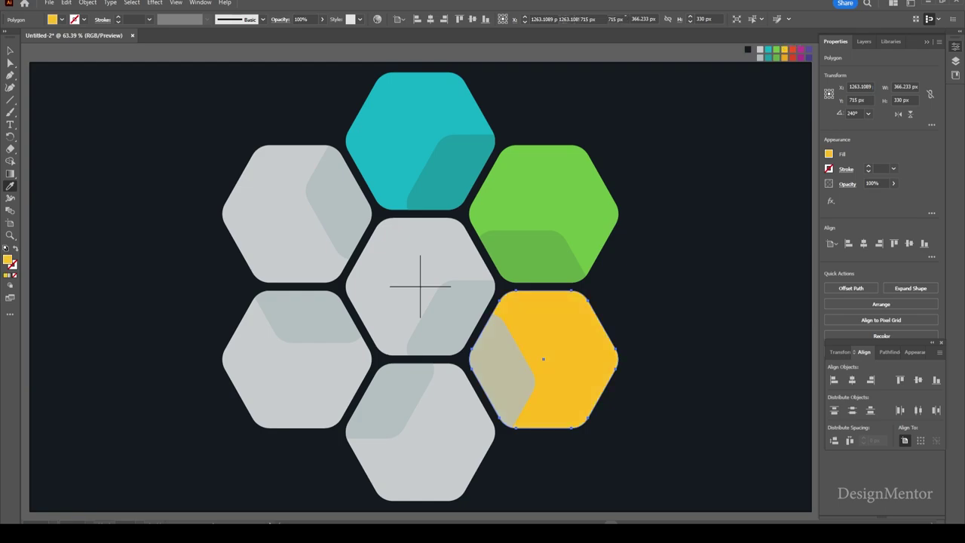
key(v)
key(ctrl+shift+a)
click(501, 369)
key(i)
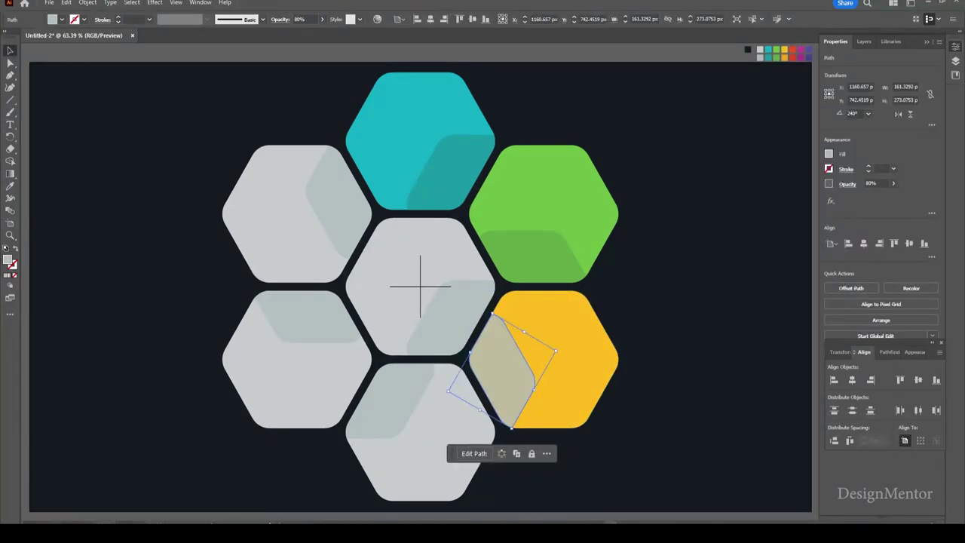
click(573, 354)
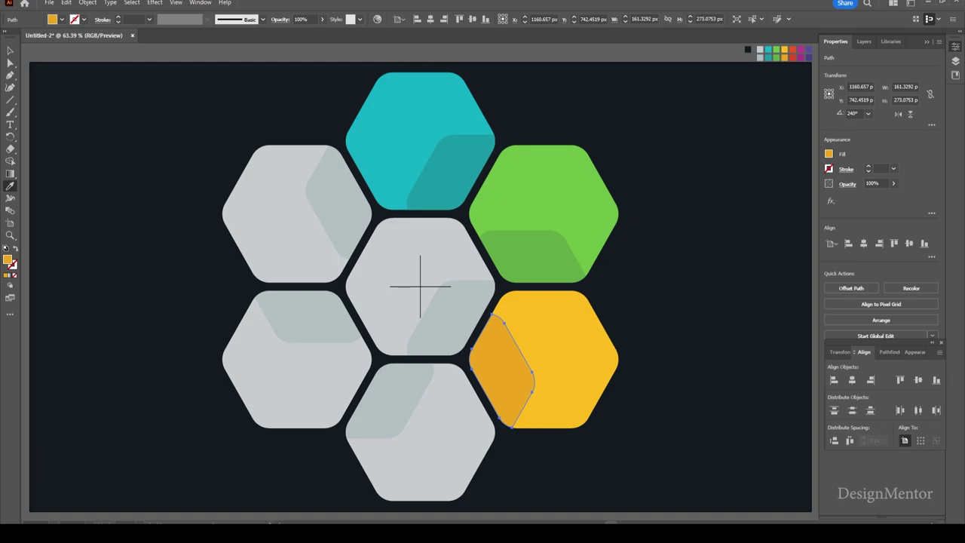
key(v)
- Colour the bottom hexagon red-orange and its overlay a deeper red
click(420, 431)
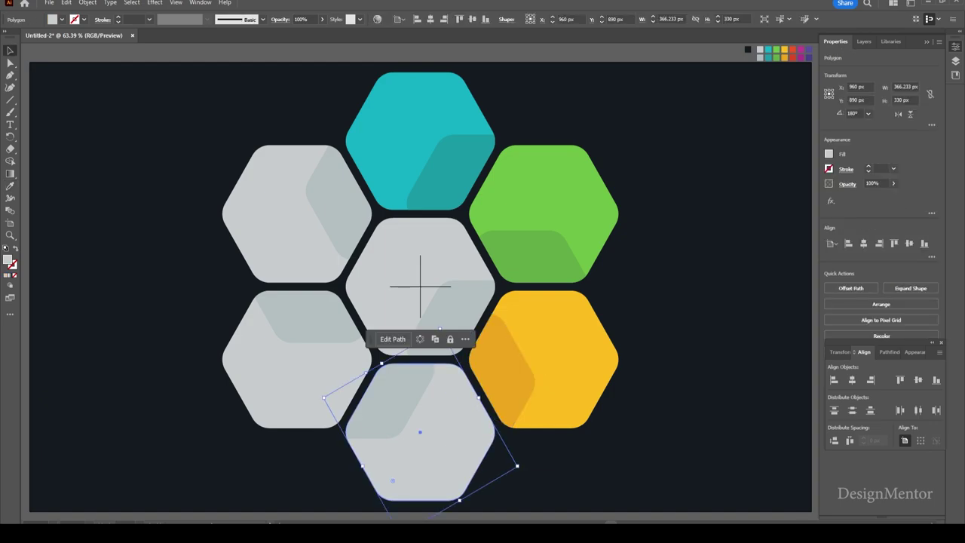
key(i)
click(793, 50)
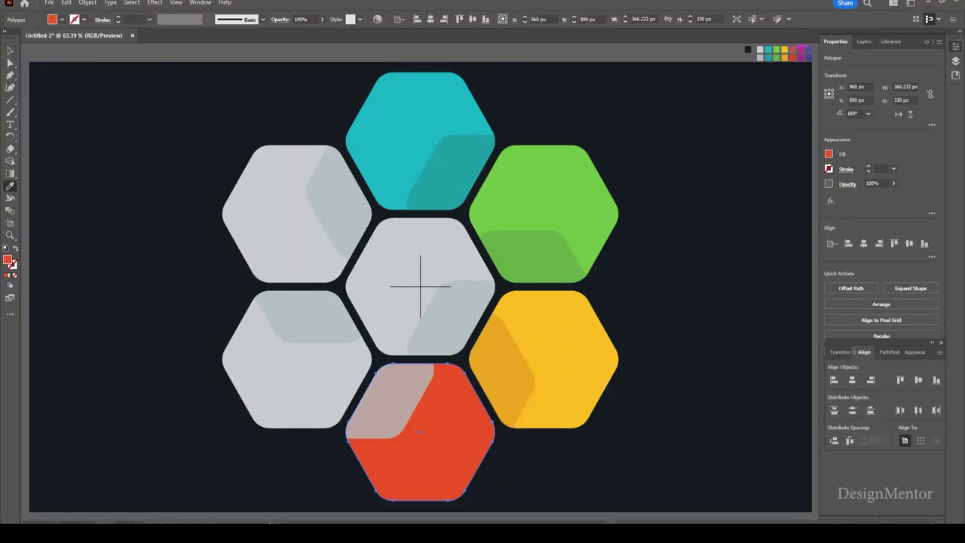
ctrl+click(396, 403)
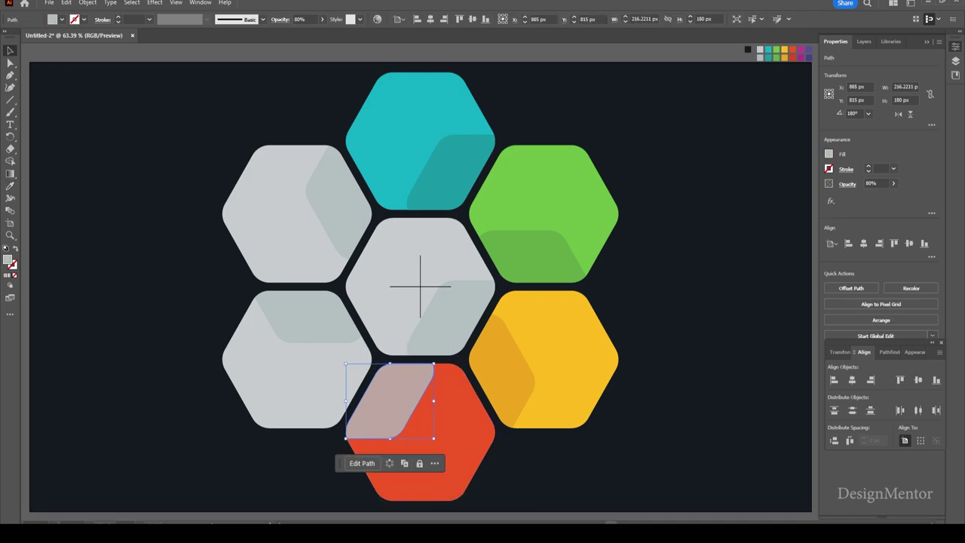
click(445, 460)
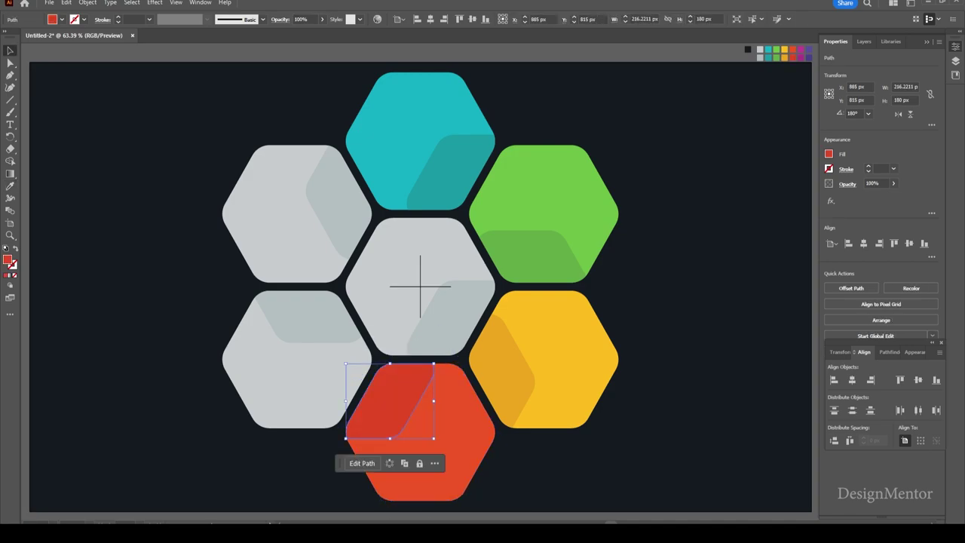
key(v)
key(ctrl+shift+a)
- Colour the lower-left hexagon magenta with a solid dark magenta accent
click(296, 360)
key(i)
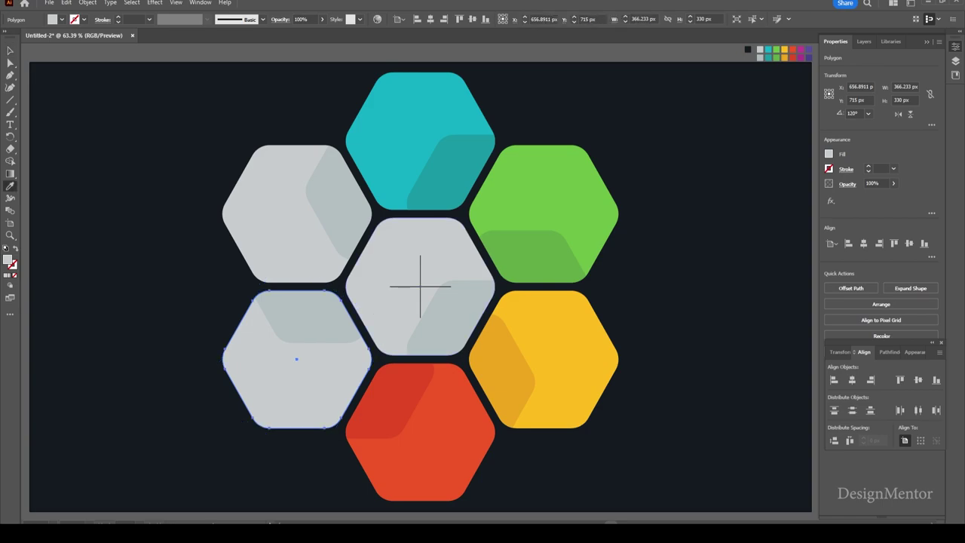
click(801, 48)
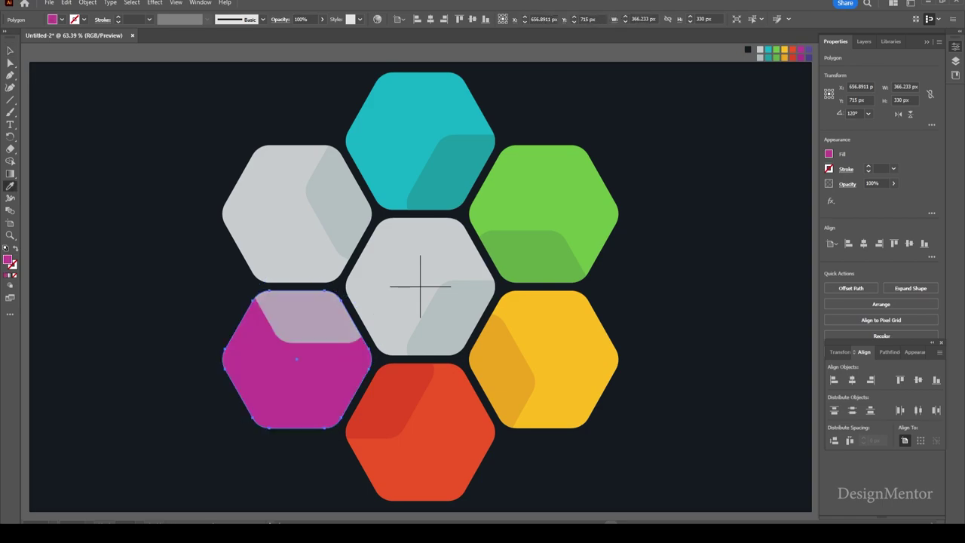
key(v)
key(ctrl+shift+a)
click(306, 317)
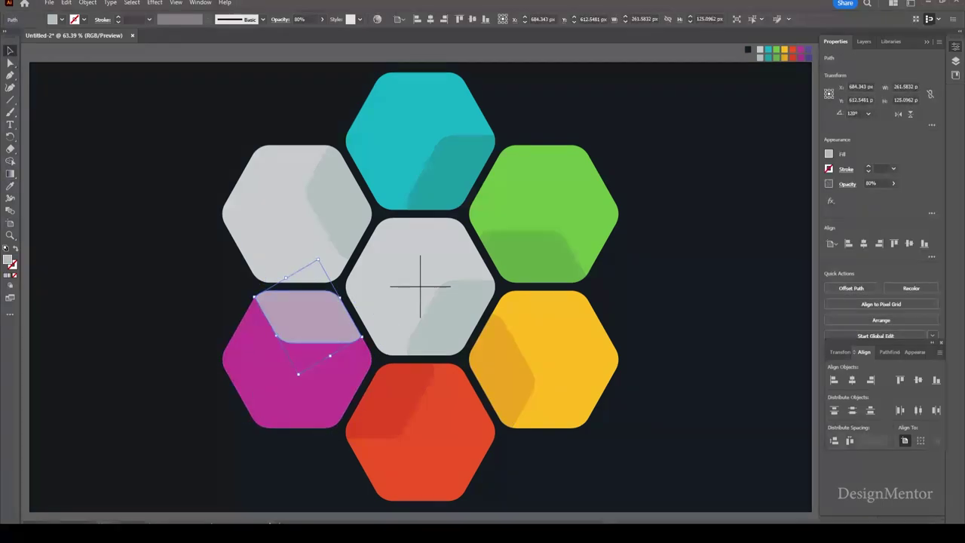
click(801, 58)
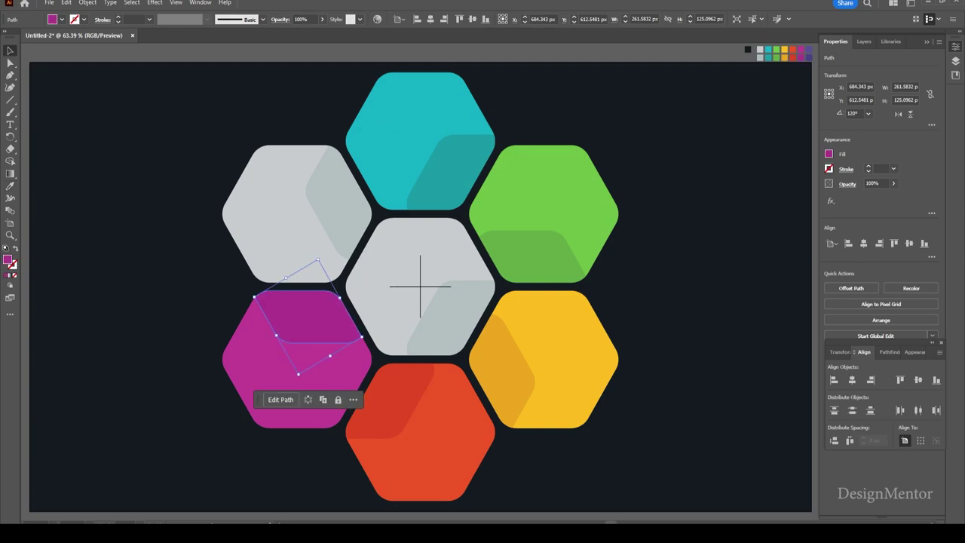
key(ctrl+shift+a)
- Sample purple onto the upper-left hexagon and give its accent a dark purple fill
click(286, 211)
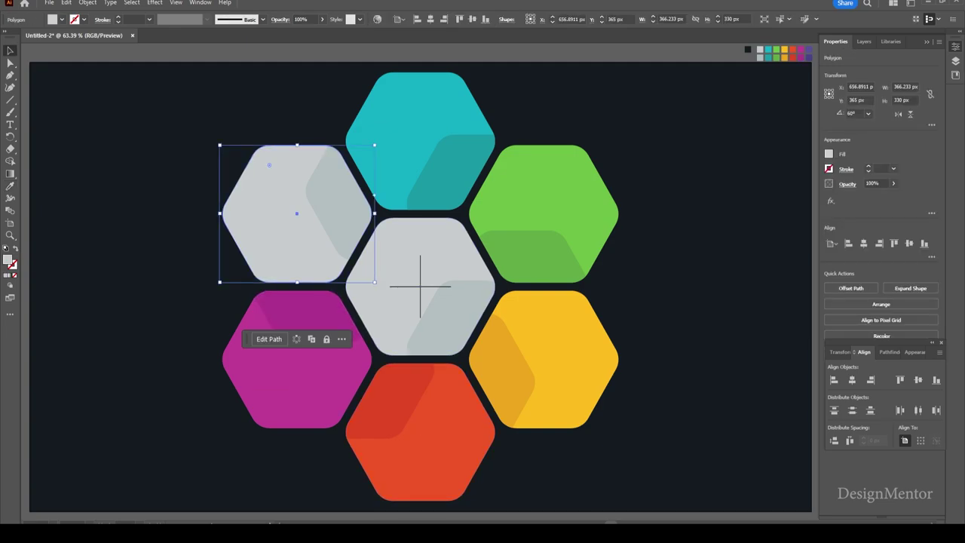
key(i)
click(807, 50)
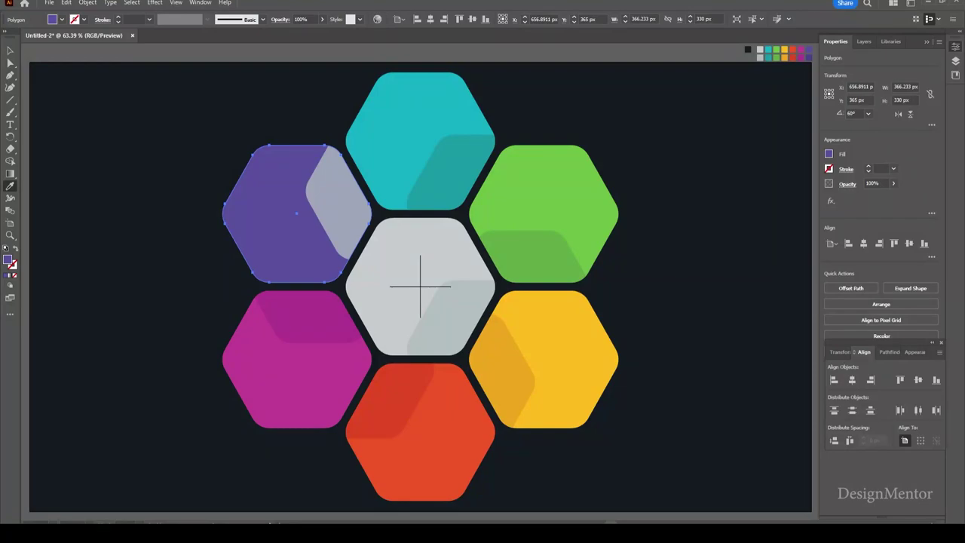
key(v)
click(373, 220)
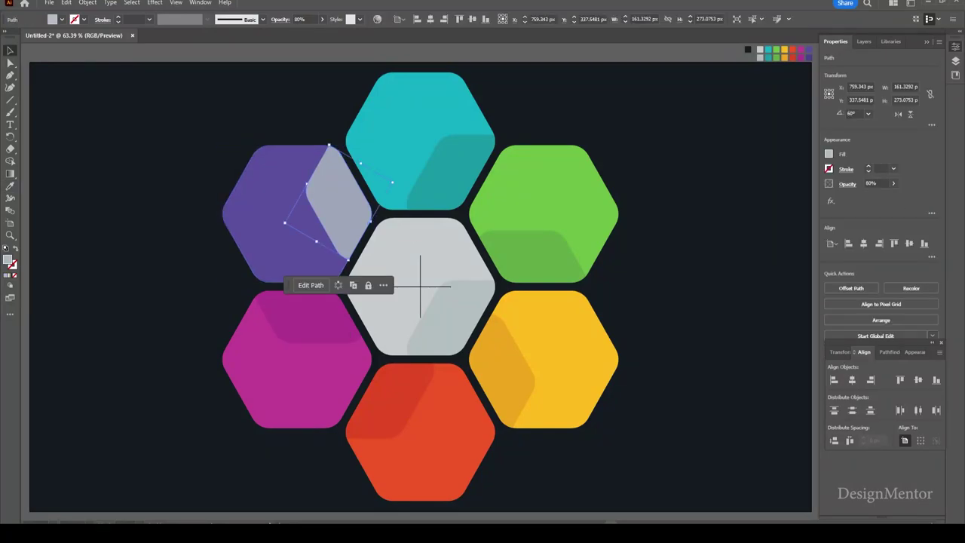
key(i)
click(263, 211)
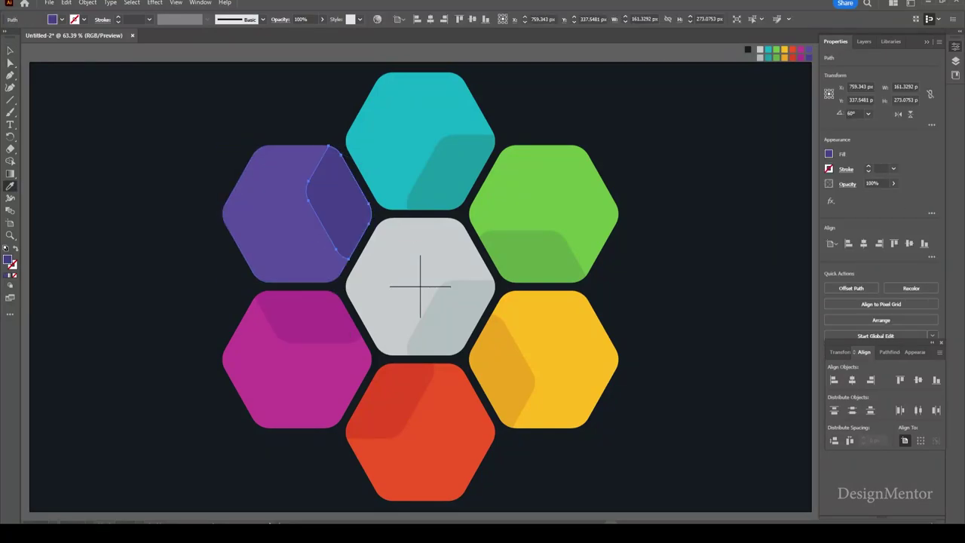
key(v)
key(ctrl+shift+a)
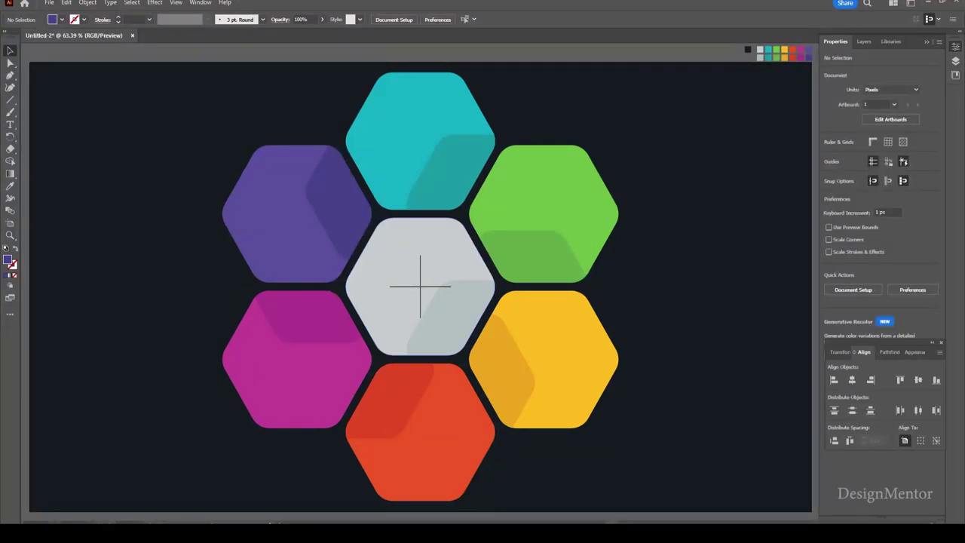
- Set the six outer hexagon accents to 80% opacity
click(464, 187)
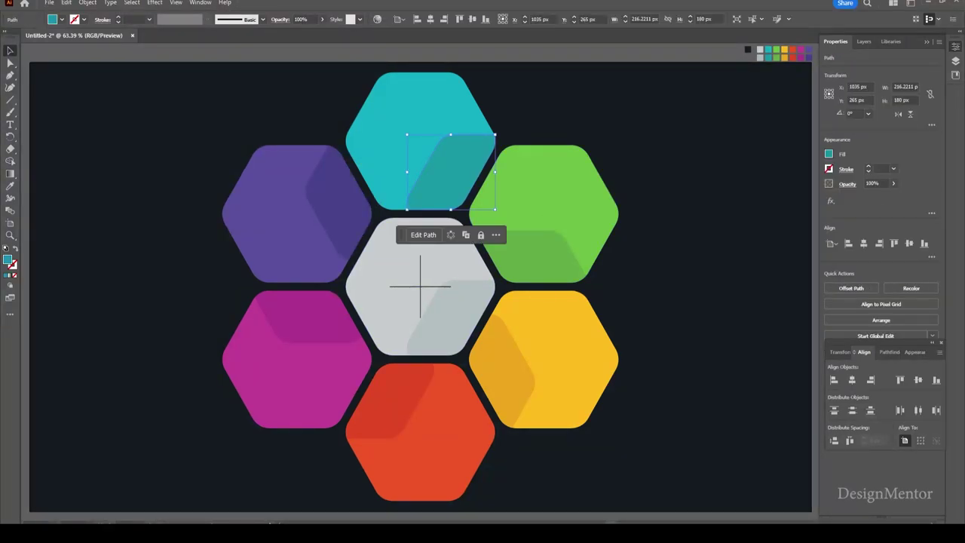
shift+click(532, 256)
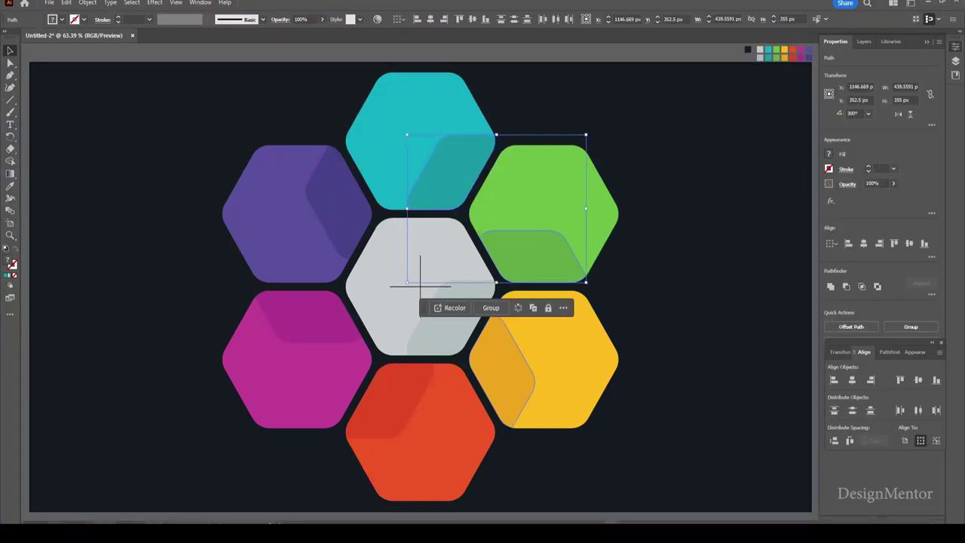
shift+click(505, 370)
shift+click(388, 400)
shift+click(309, 317)
shift+click(331, 204)
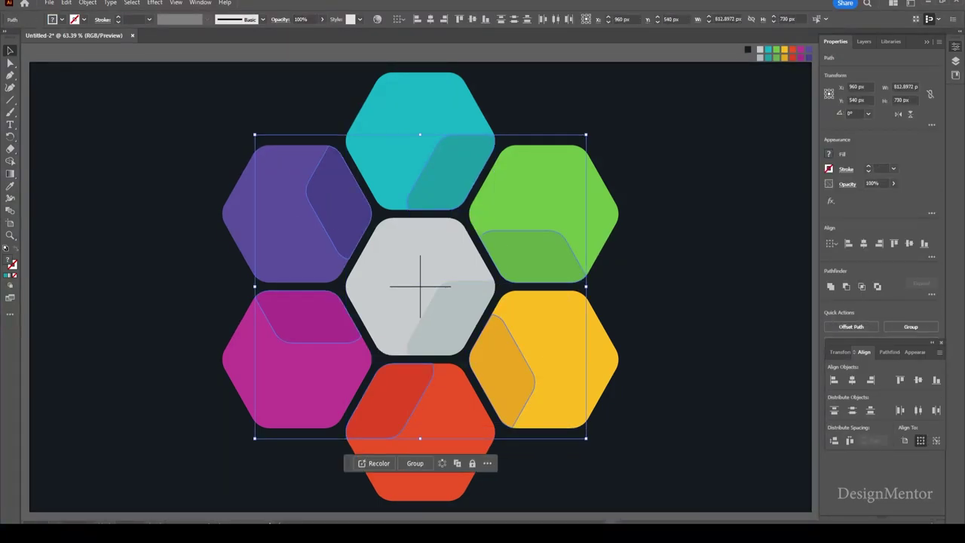
click(300, 19)
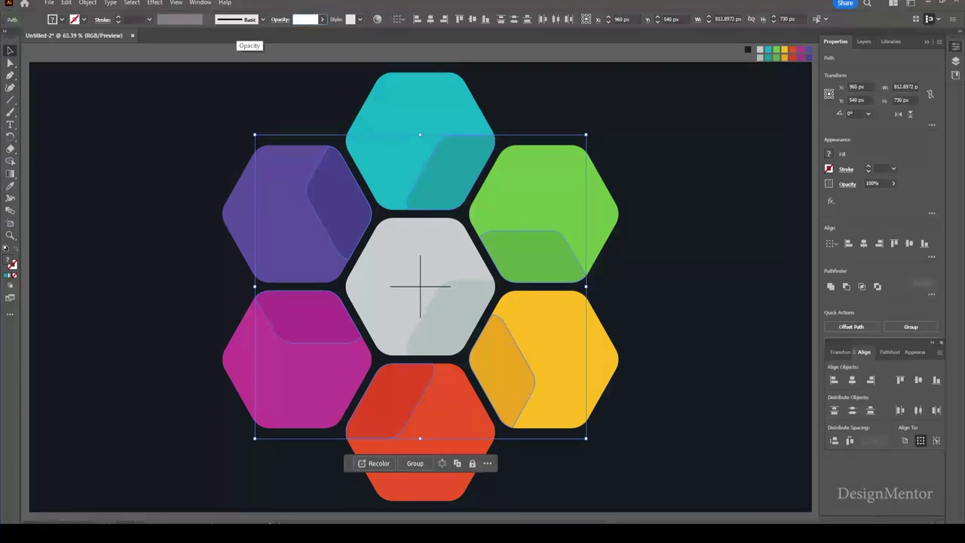
text(80)
key(Return)
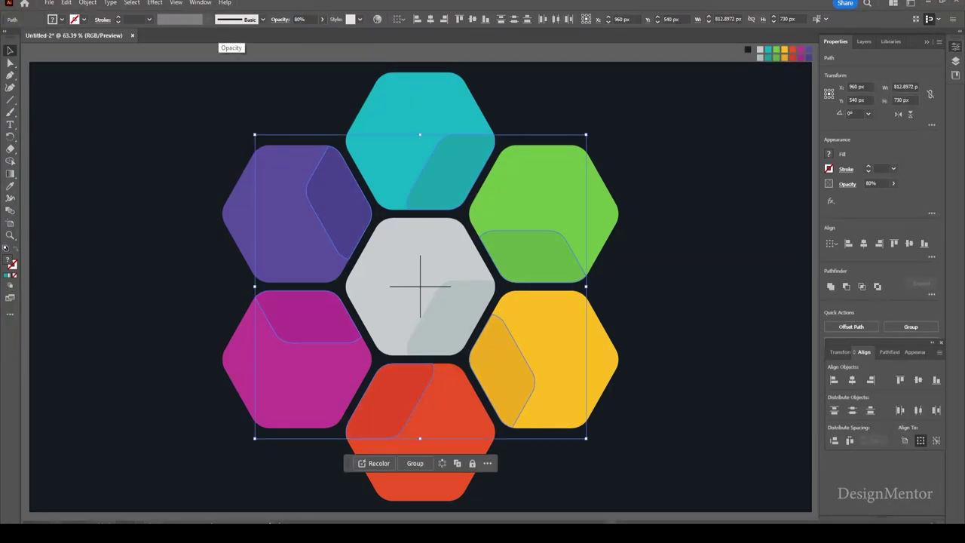
key(ctrl+shift+a)
- Delete the horizontal crosshair line through the centre hexagon
click(452, 317)
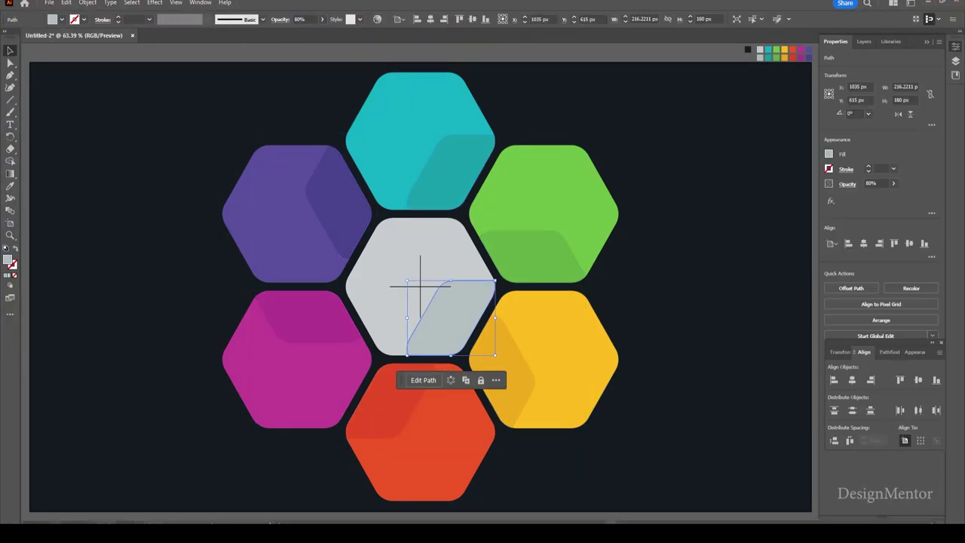
click(429, 294)
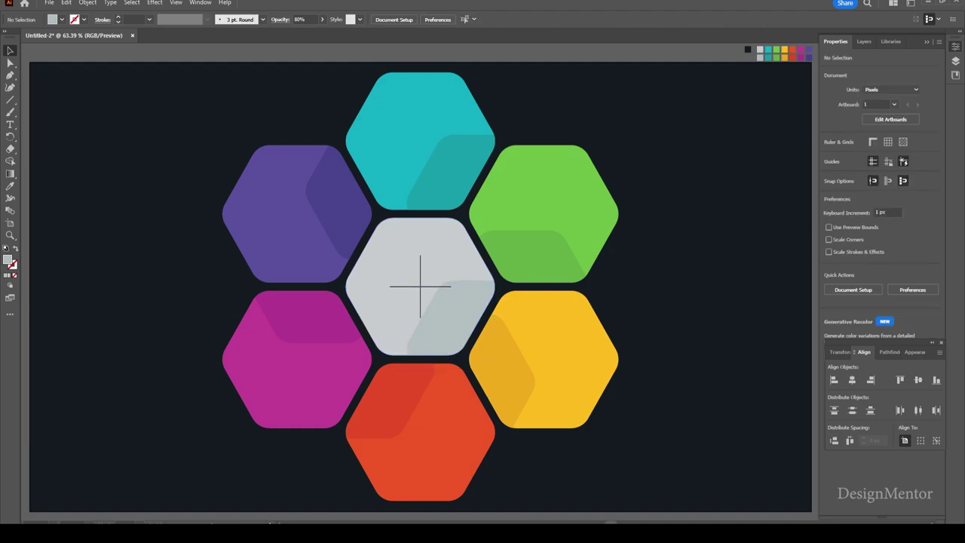
click(433, 287)
key(Delete)
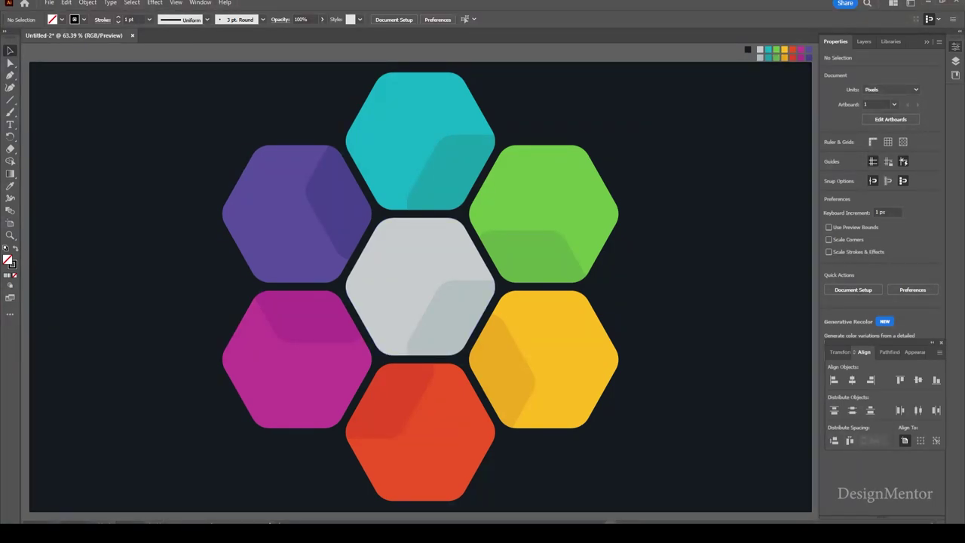
- Set the stroke to None and the fill to dark grey #333333
click(83, 19)
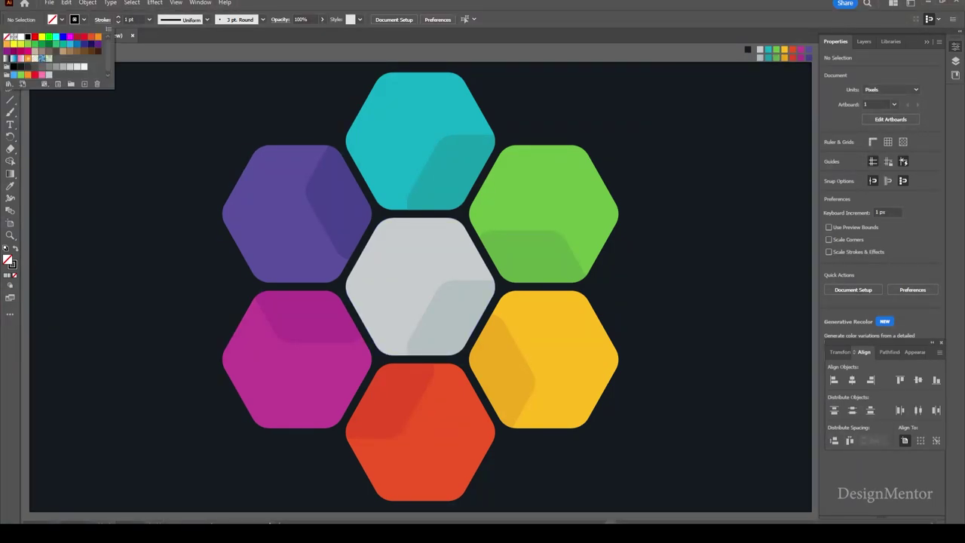
click(7, 36)
click(61, 19)
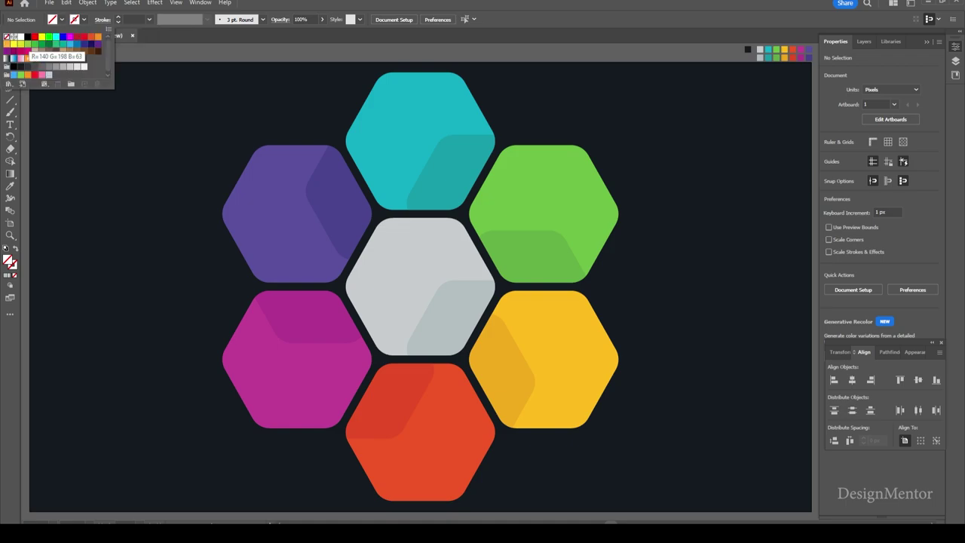
click(25, 66)
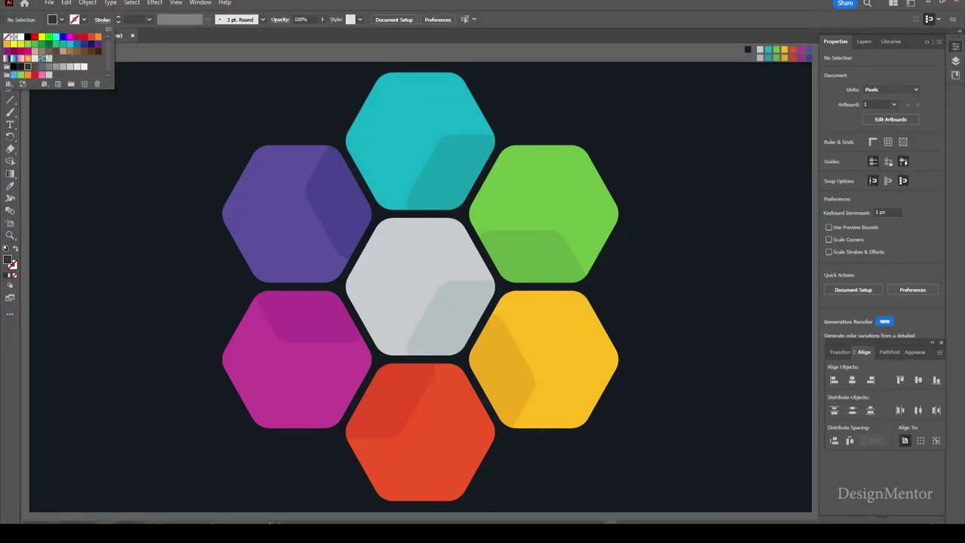
key(Escape)
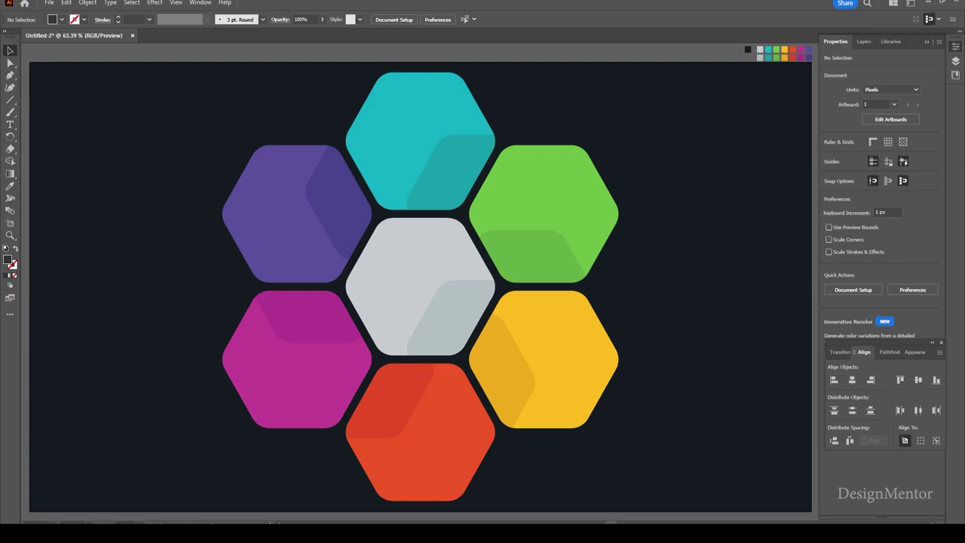
double_click(9, 260)
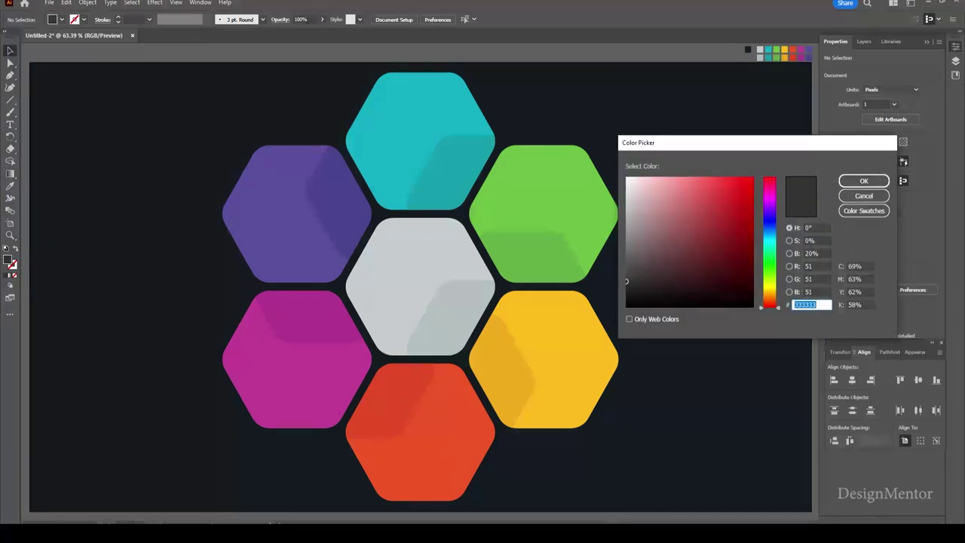
key(Return)
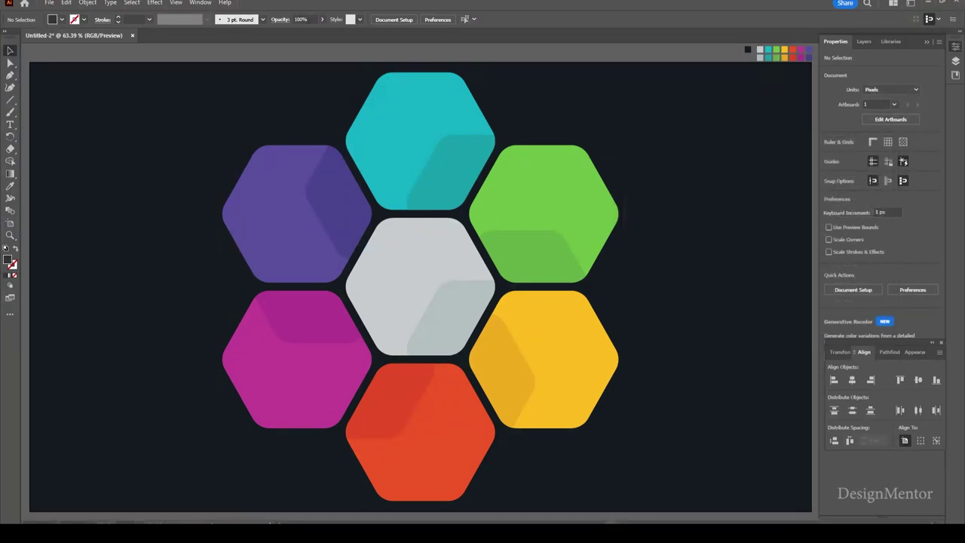
- Set the type to 40 pt Neutraface Text Demi and start text in the centre hexagon
key(t)
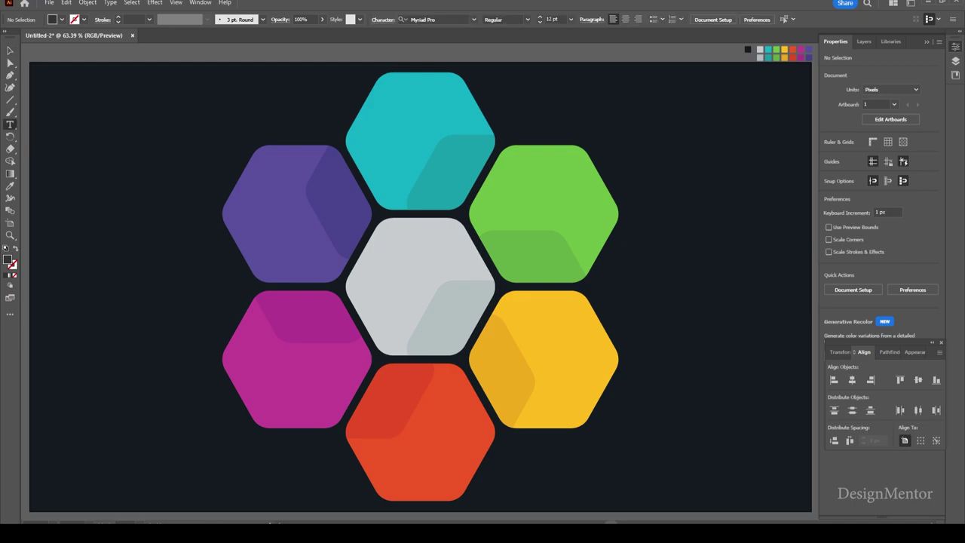
click(434, 19)
text(neu)
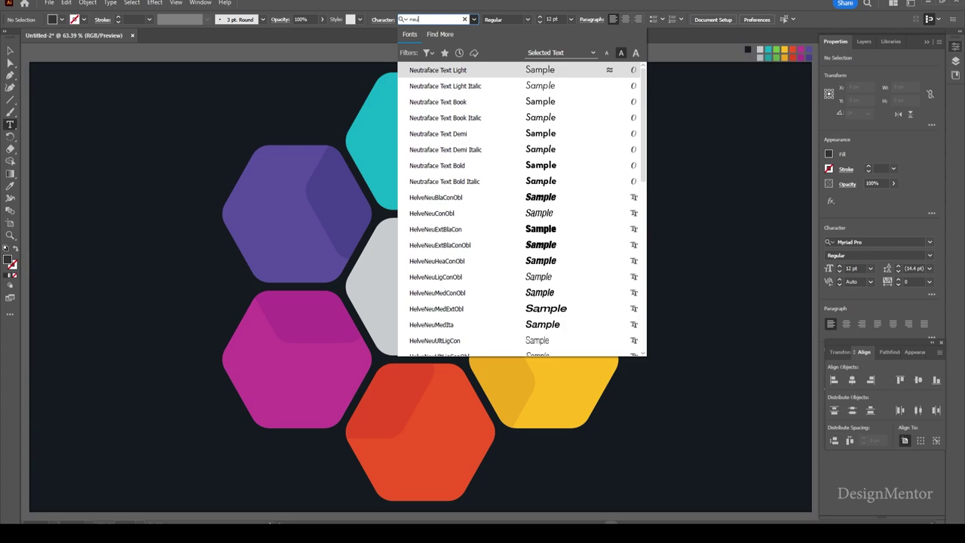
key(Down)
key(Down)
key(Down)
key(Up)
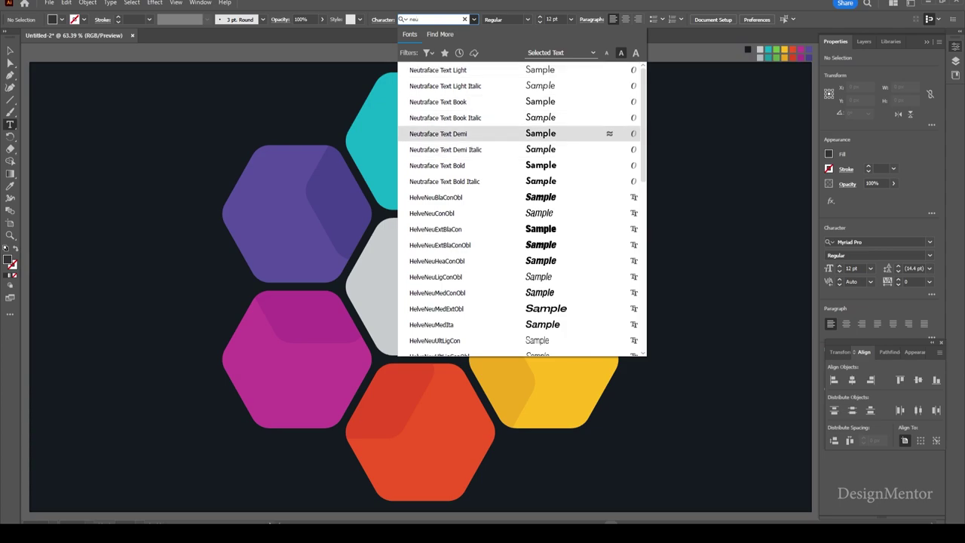
key(Tab)
key(Tab)
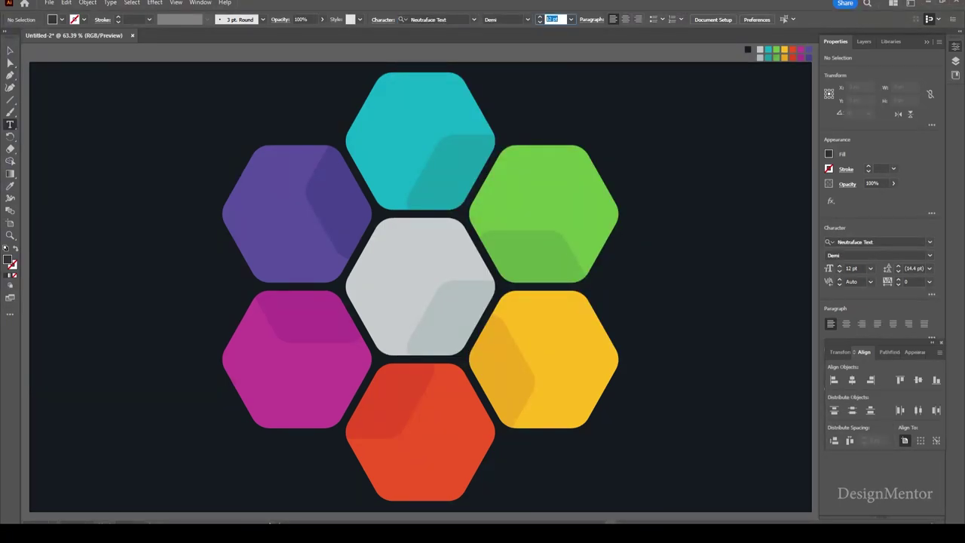
text(40)
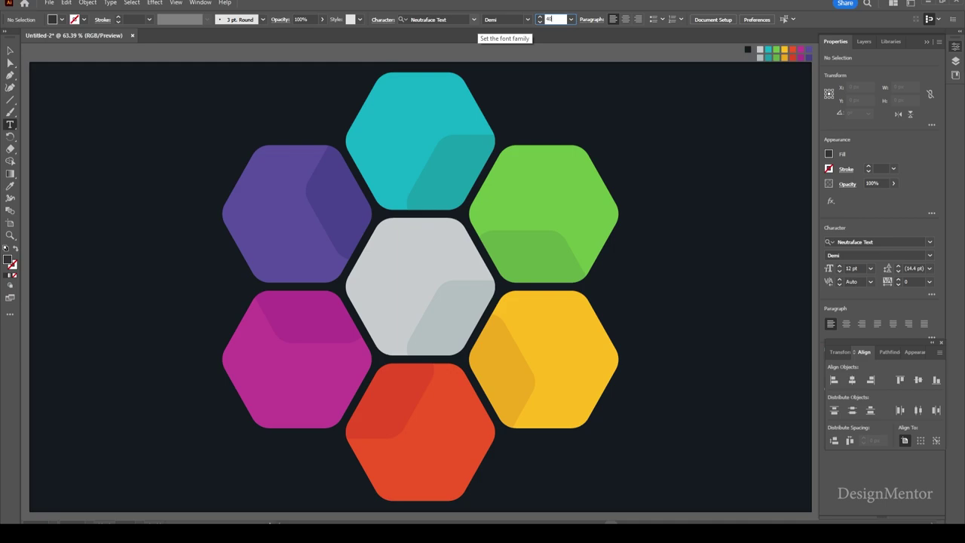
key(Return)
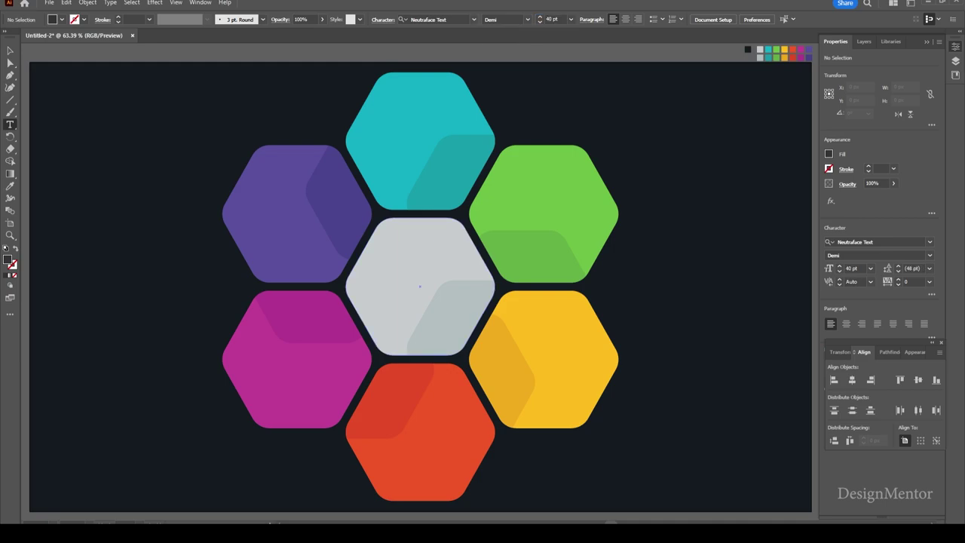
click(386, 290)
- Type DESIGN in the centre hexagon
text(DE)
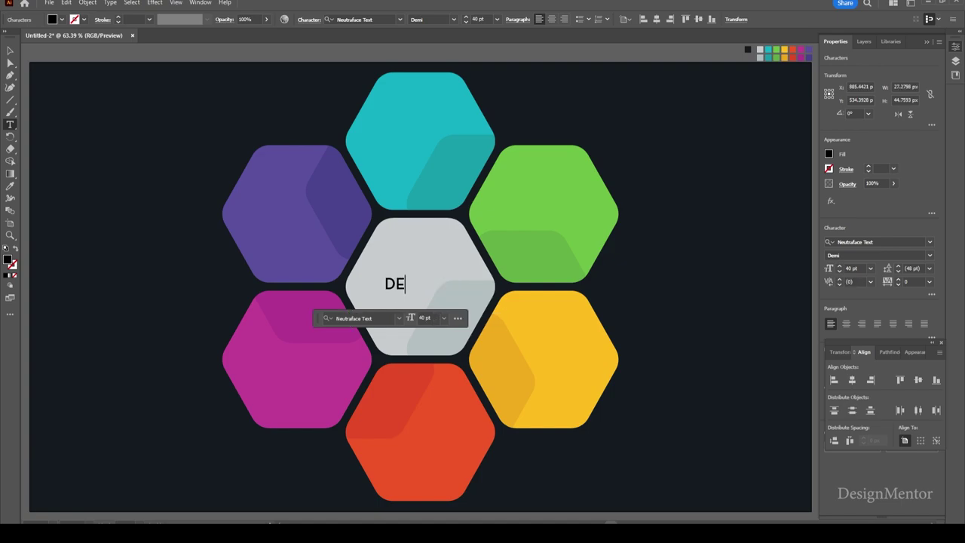
text(SIGN)
key(ctrl+a)
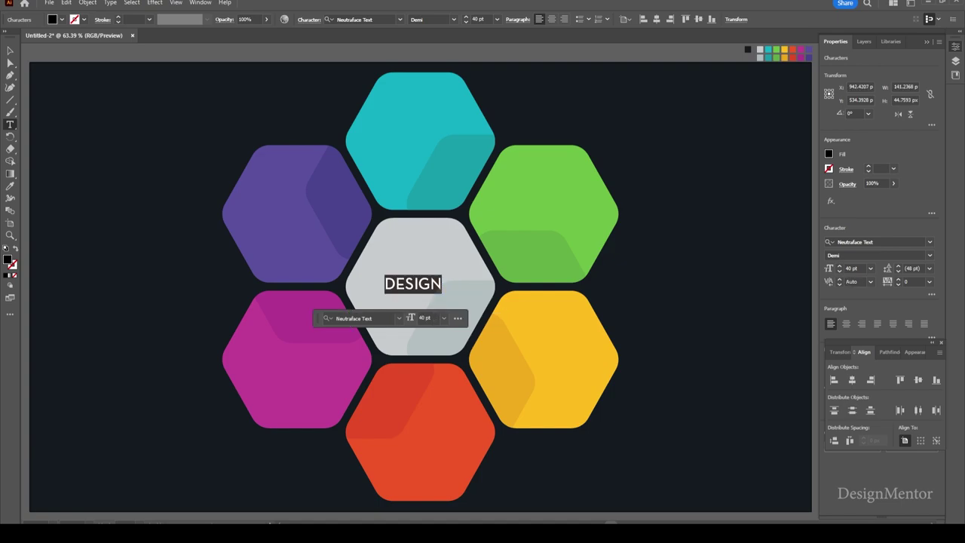
click(918, 379)
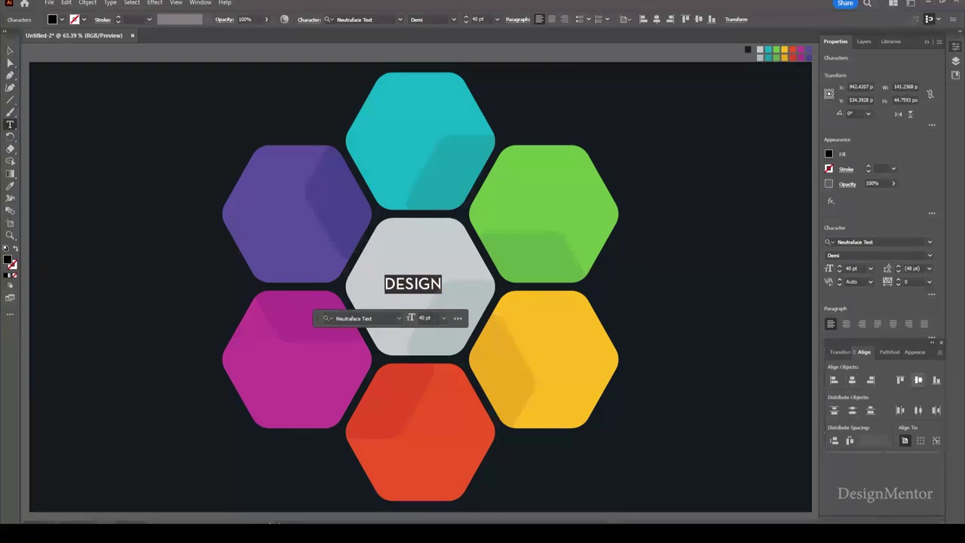
click(10, 50)
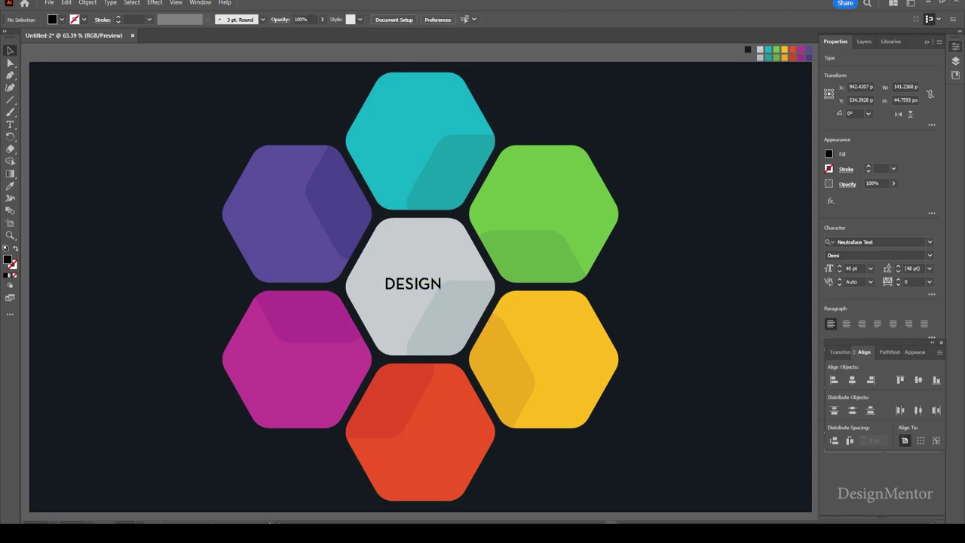
- Centre DESIGN vertically on the artboard and colour it dark grey
click(414, 283)
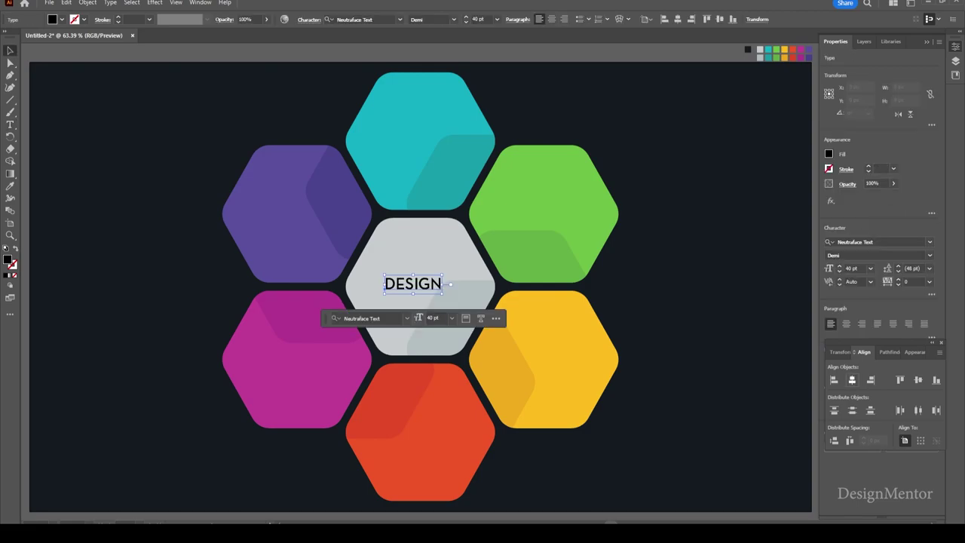
click(918, 379)
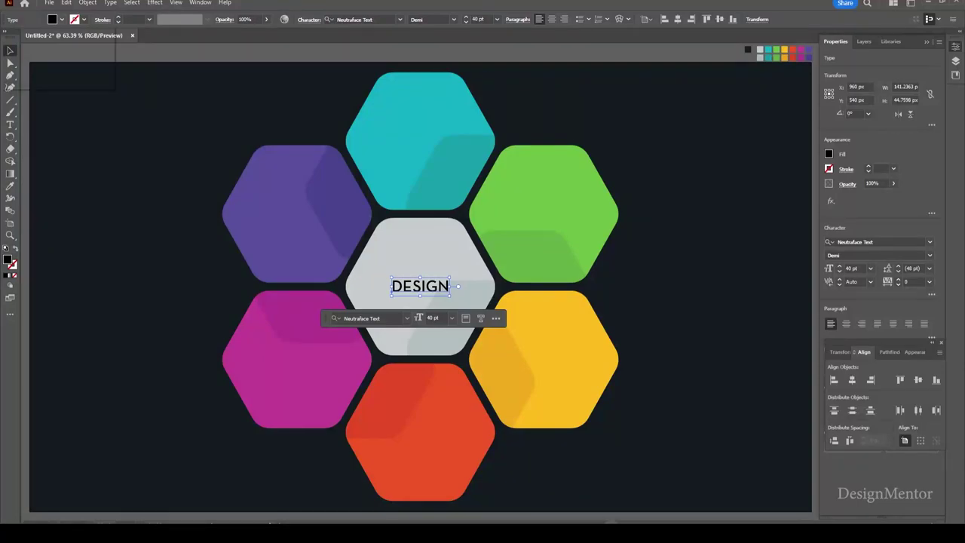
click(62, 19)
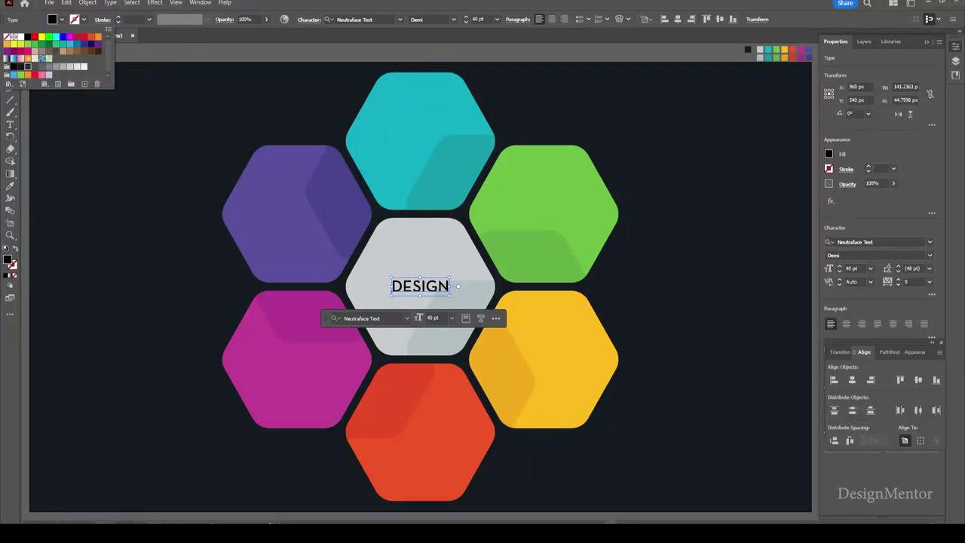
click(28, 67)
key(Escape)
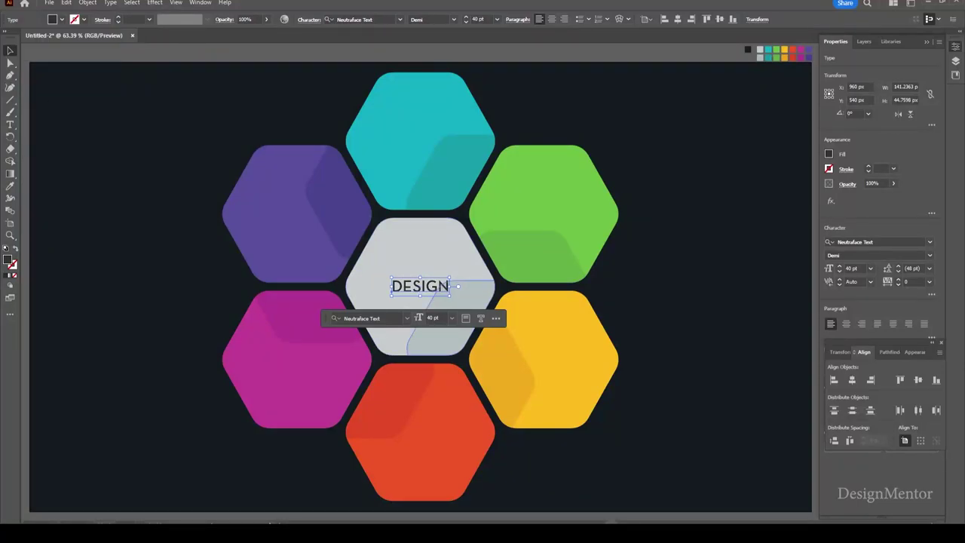
click(449, 290)
click(450, 287)
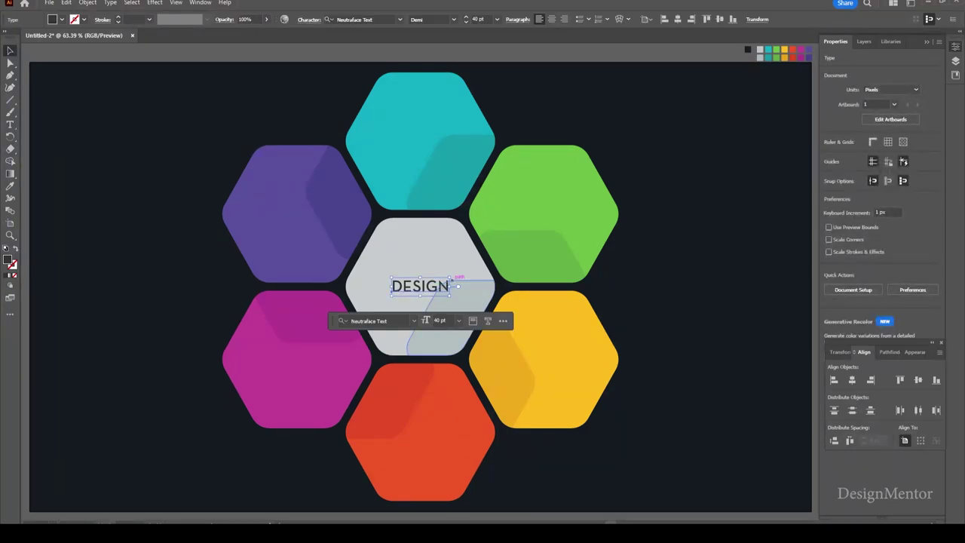
- Paste a copy of DESIGN in front and nudge it below the original
click(66, 2)
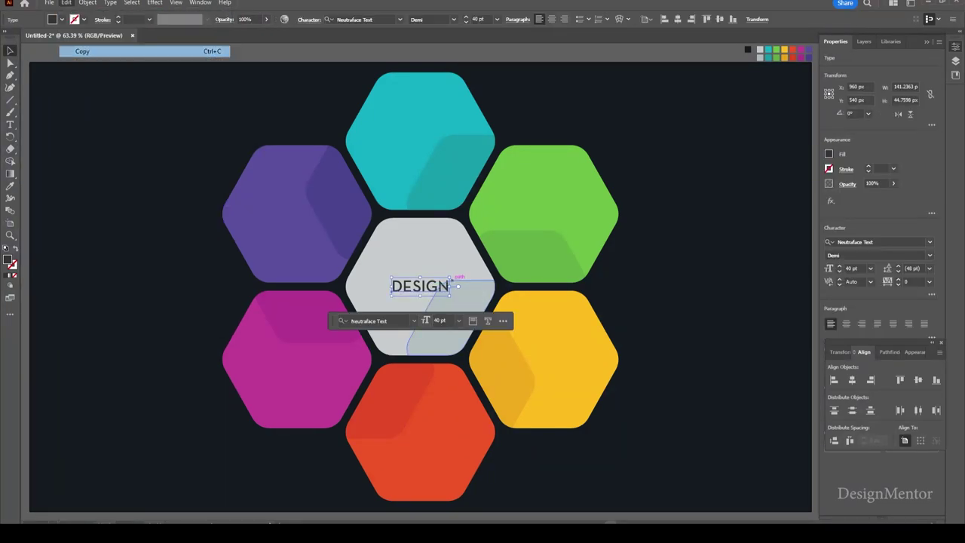
click(67, 2)
click(93, 74)
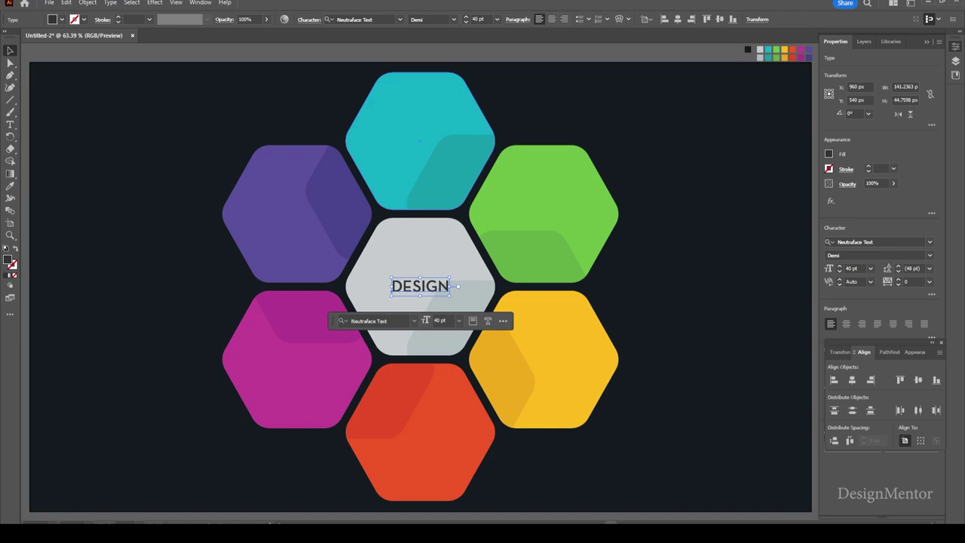
key(shift+Down)
key(shift+Down)
key(shift+Down)
key(shift+Down)
key(shift+Down)
key(shift+Down)
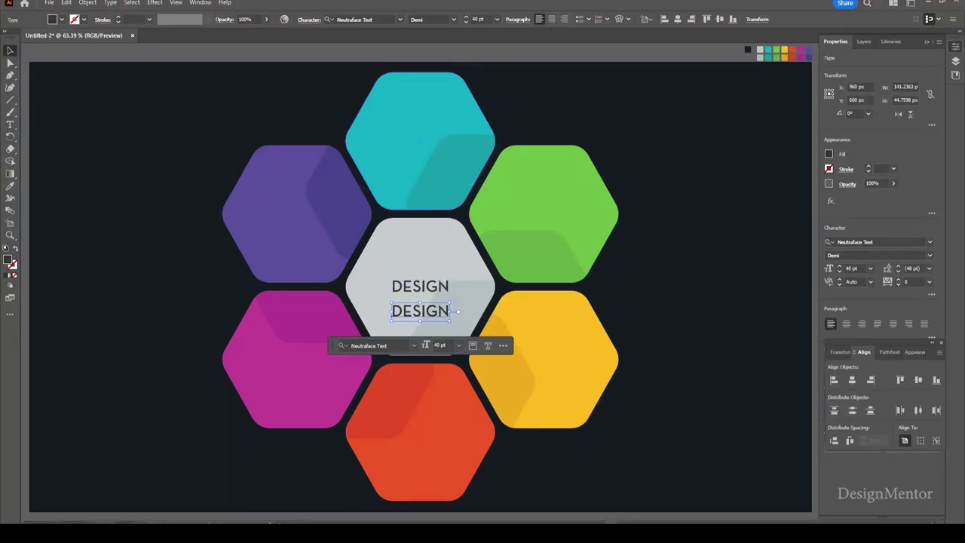
key(shift+Up)
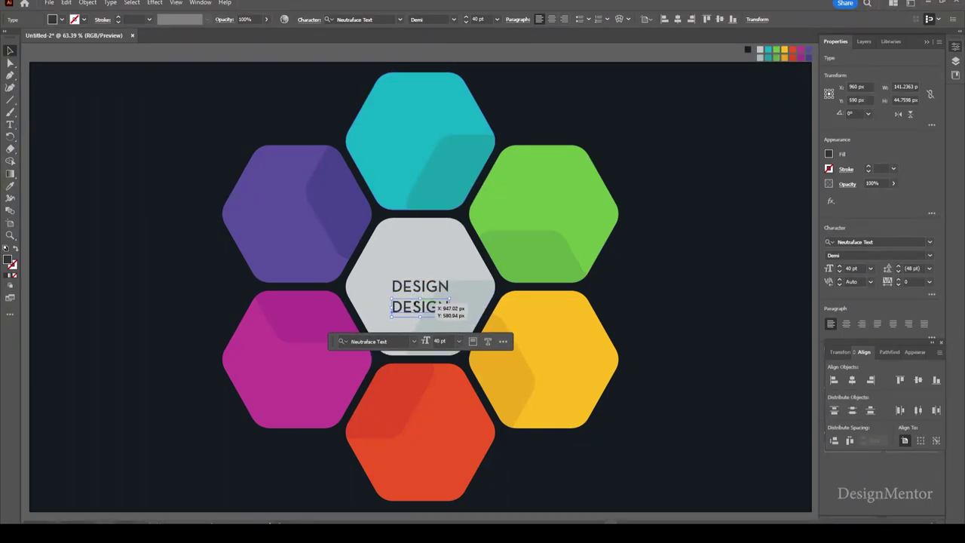
- Retype the copy as THINKING and colour it black
key(t)
key(Return)
text(t)
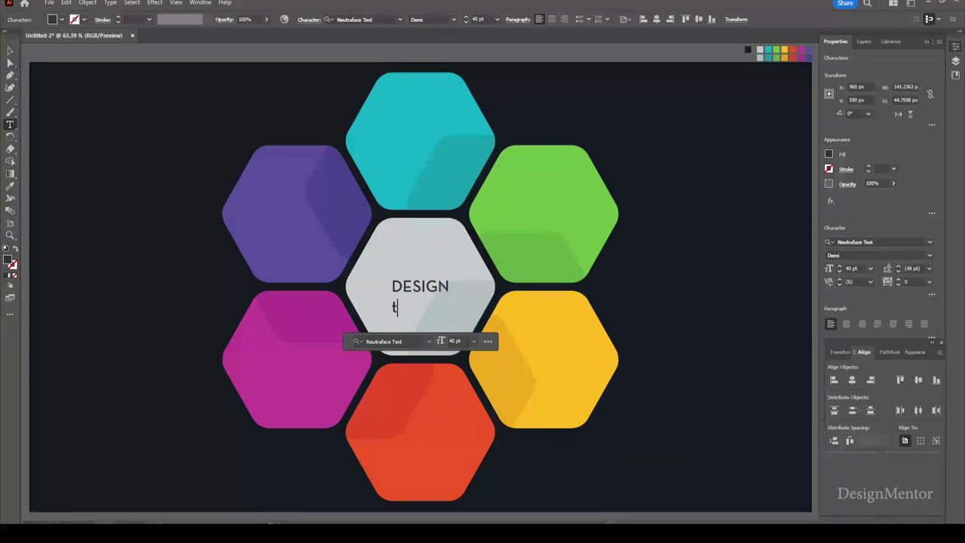
text(h)
key(BackSpace)
key(BackSpace)
text(th)
text(inking)
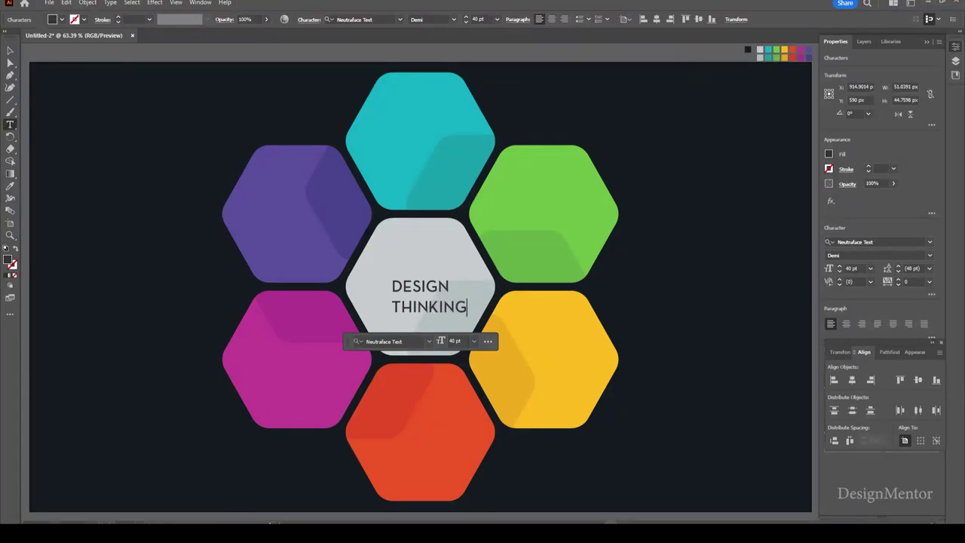
key(shift+Home)
click(62, 19)
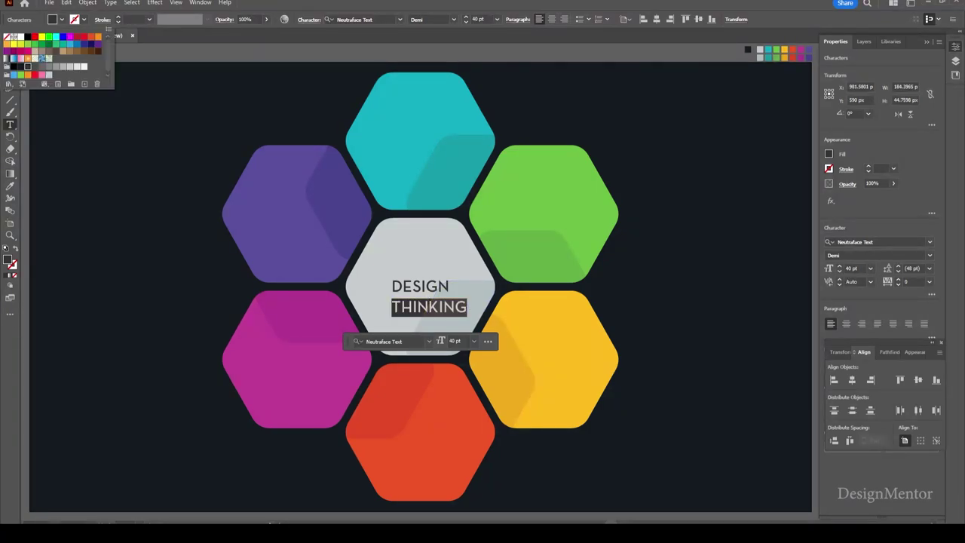
click(28, 66)
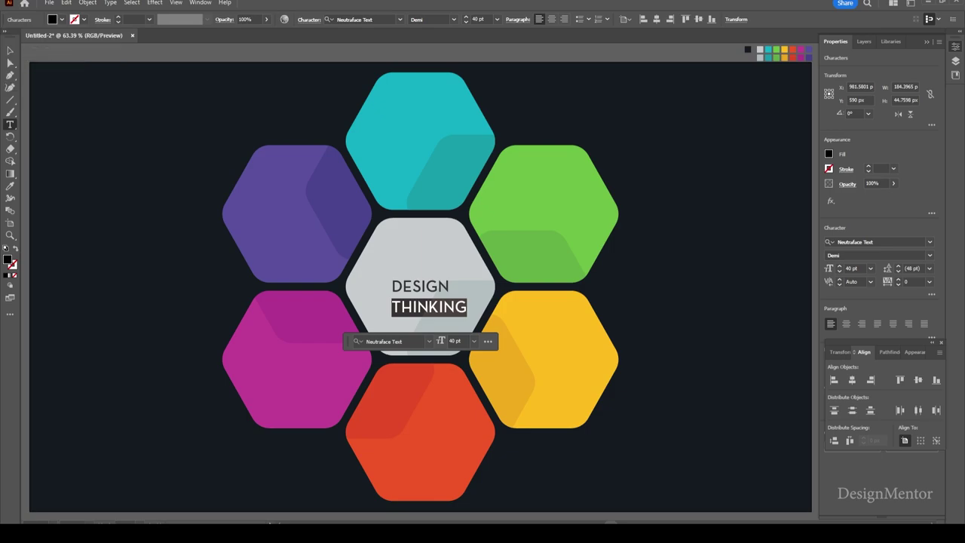
key(Escape)
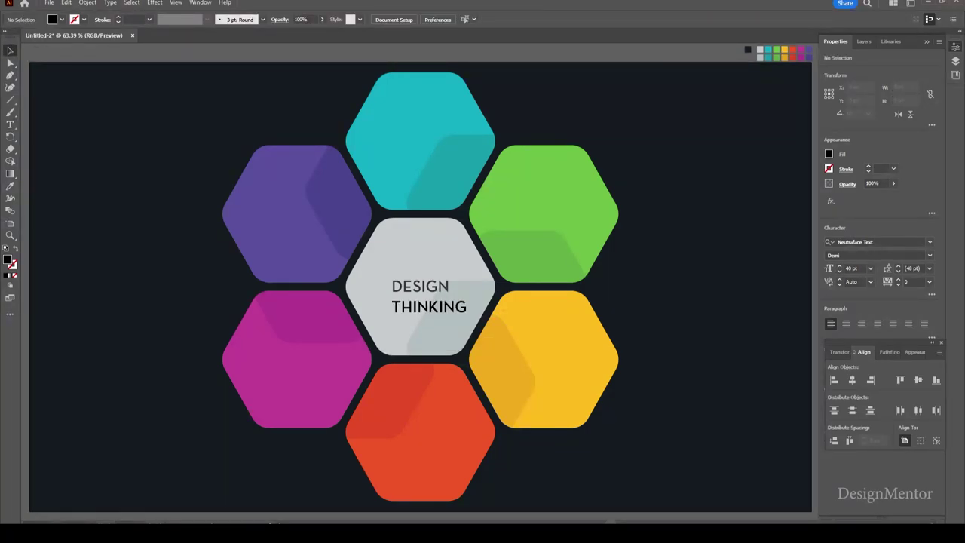
- Resize THINKING to 60 pt and centre it on the artboard
click(446, 310)
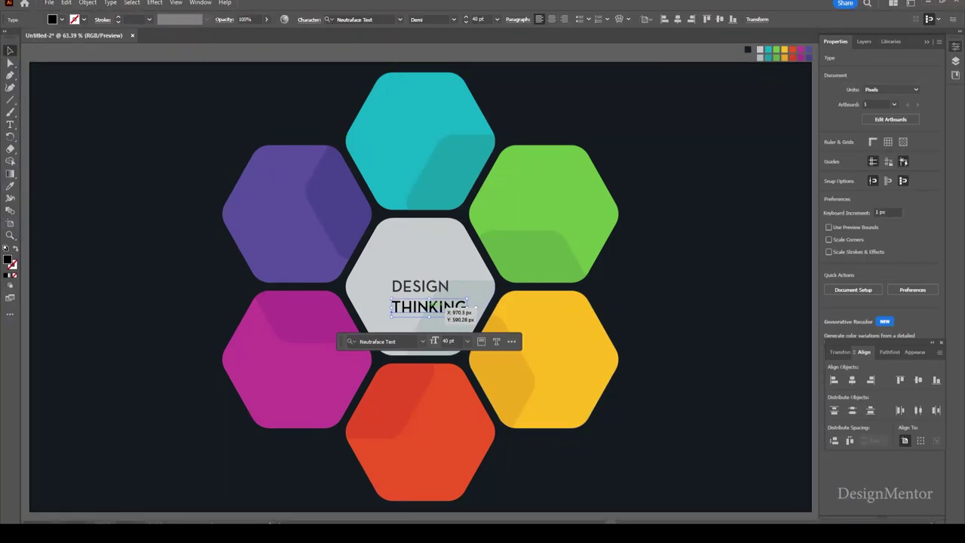
click(479, 19)
text(60)
key(Return)
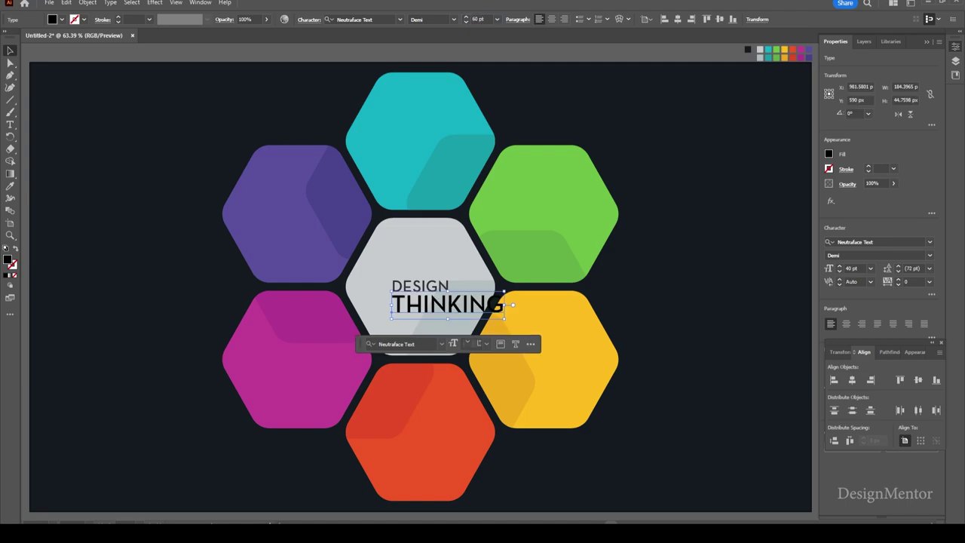
click(852, 379)
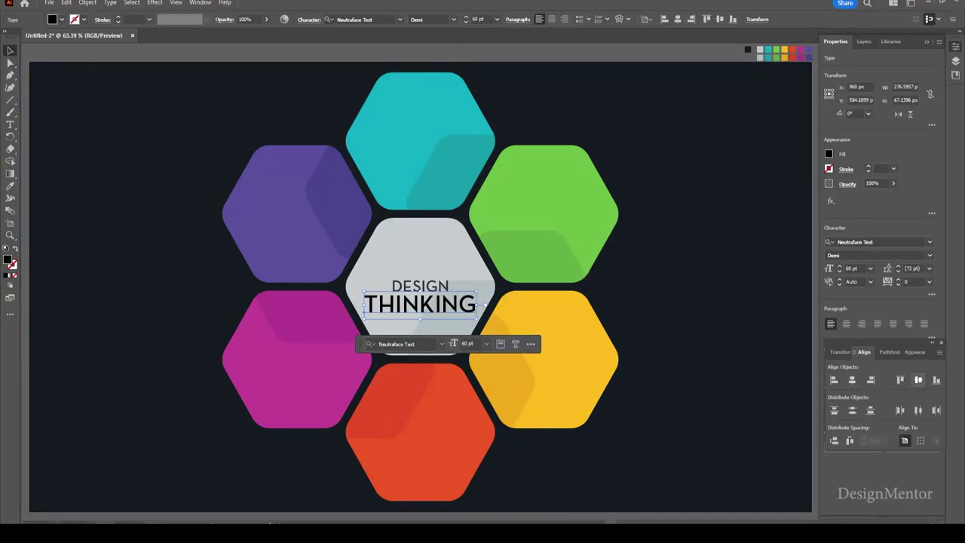
click(919, 379)
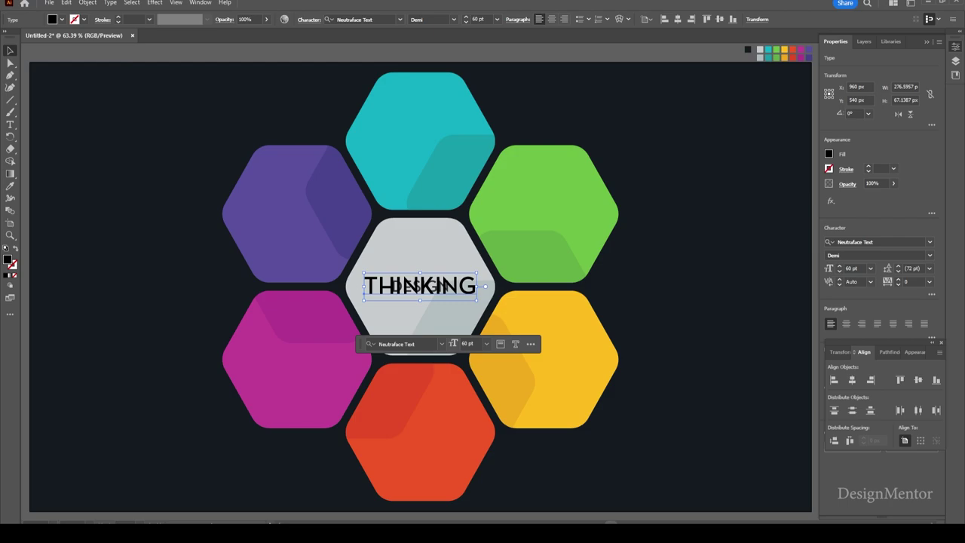
- Nudge THINKING beneath DESIGN, then raise both title lines together
key(shift+Down)
key(shift+Down)
key(shift+Down)
key(shift+Down)
key(shift+Down)
key(shift+Down)
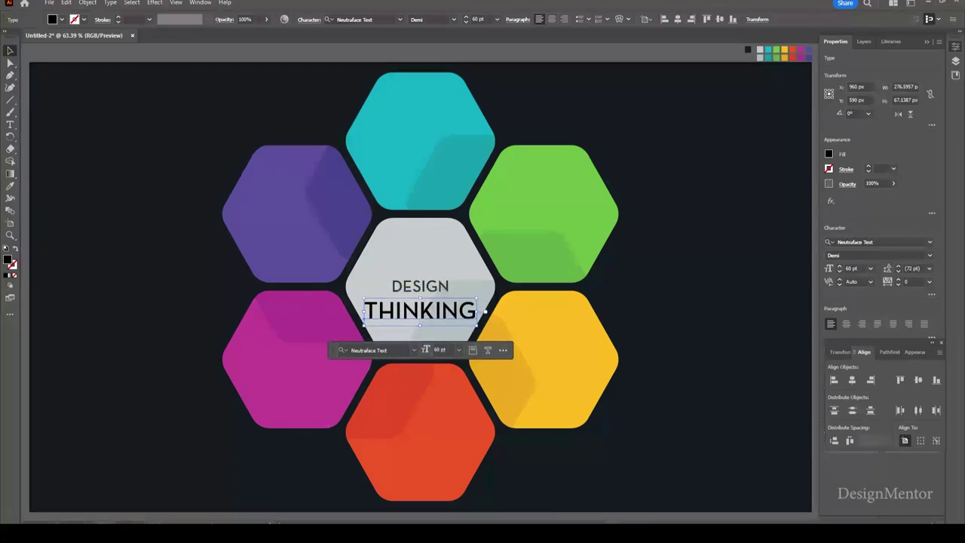
key(shift+Up)
key(shift+Down)
key(shift+Up)
click(445, 287)
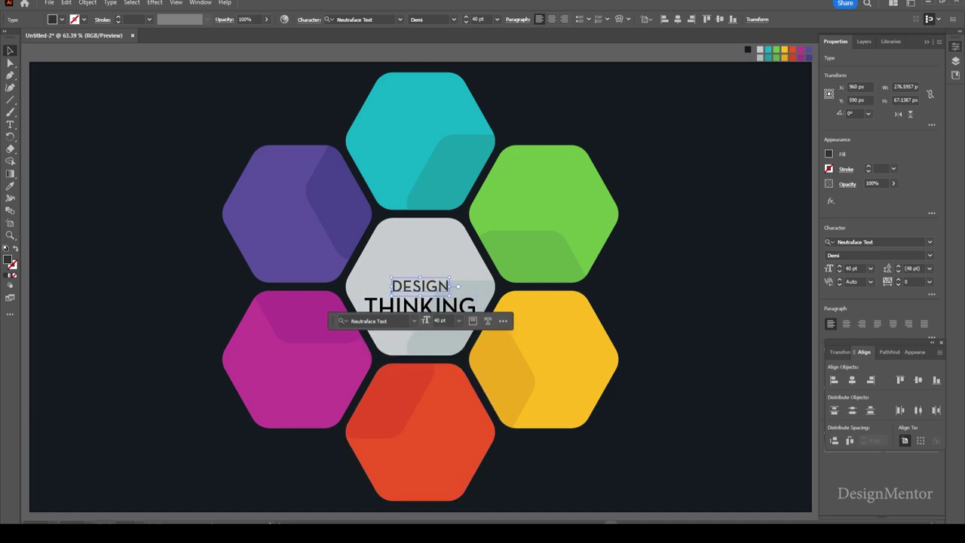
shift+click(460, 305)
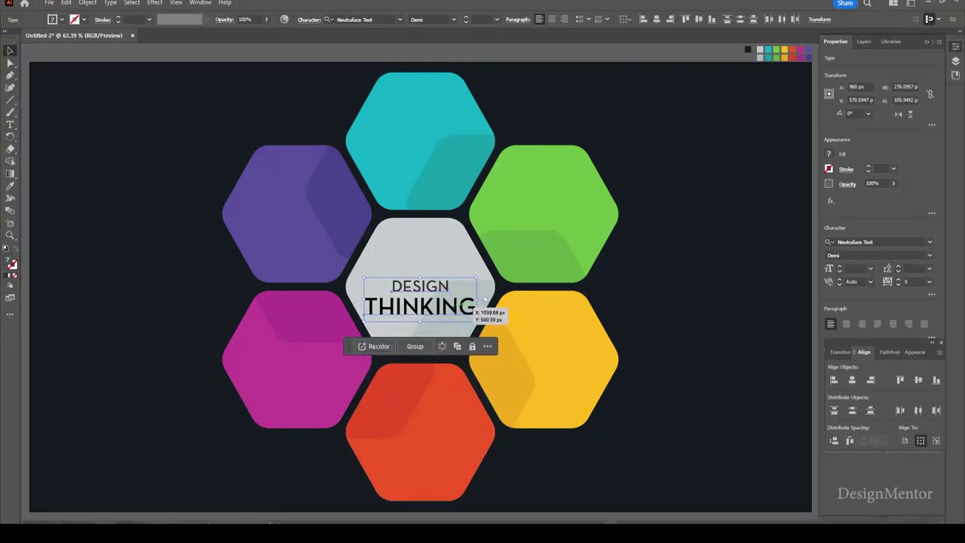
key(shift+Up)
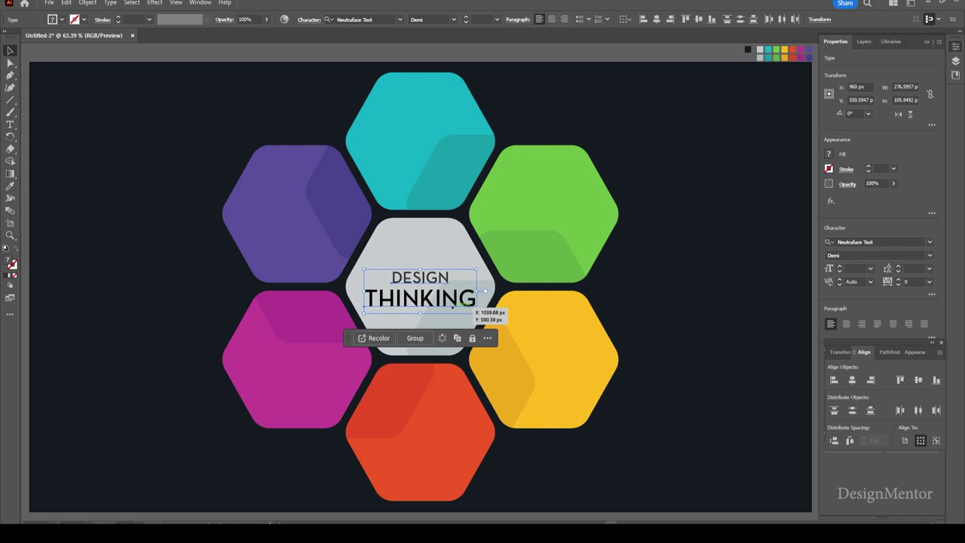
key(ctrl+shift+a)
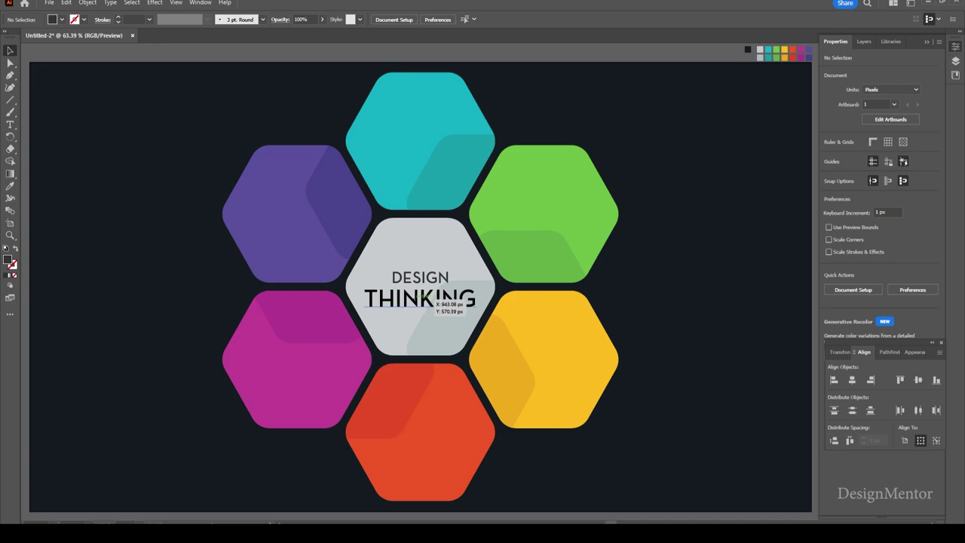
click(420, 298)
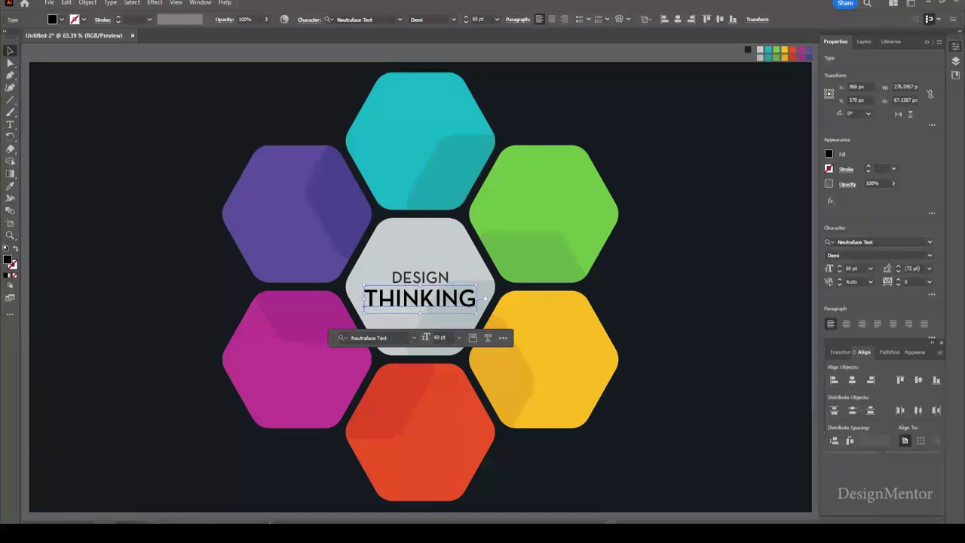
- Duplicate THINKING in front and move the copy up into the teal hexagon
key(ctrl+c)
key(ctrl+f)
key(shift+Up)
key(shift+Up)
key(shift+Up)
key(shift+Up)
key(shift+Up)
key(shift+Up)
key(shift+Up)
key(shift+Up)
key(shift+Up)
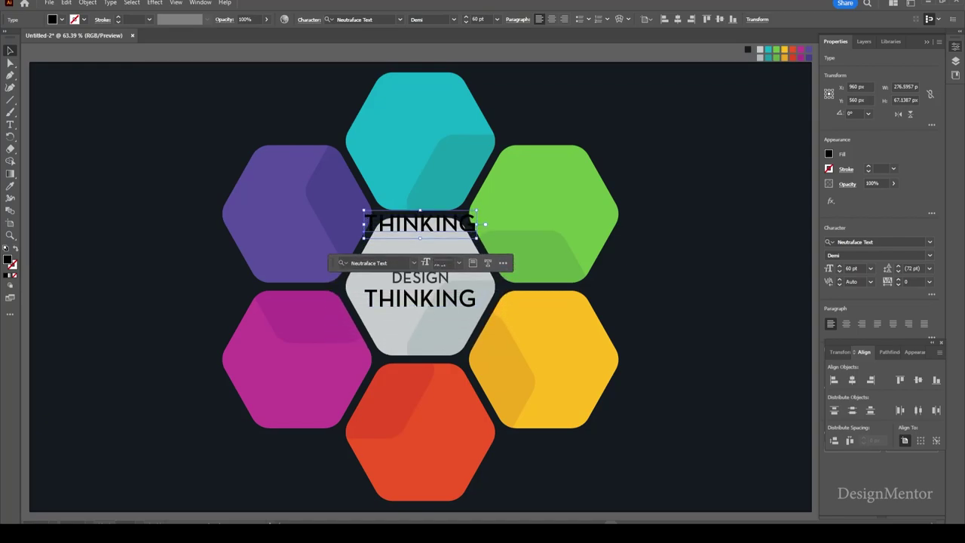
key(shift+Up)
key(shift+Up)
key(shift+Up)
key(shift+Up)
key(shift+Up)
key(shift+Up)
key(shift+Up)
key(shift+Up)
key(shift+Up)
key(shift+Up)
key(shift+Up)
key(shift+Up)
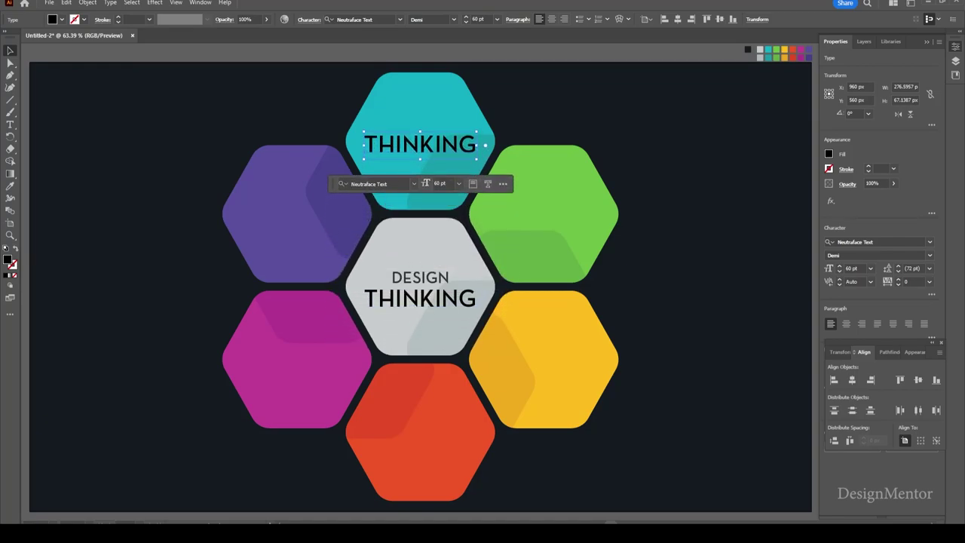
key(shift+Up)
key(shift+Up)
key(shift+Up)
key(shift+Up)
key(shift+Up)
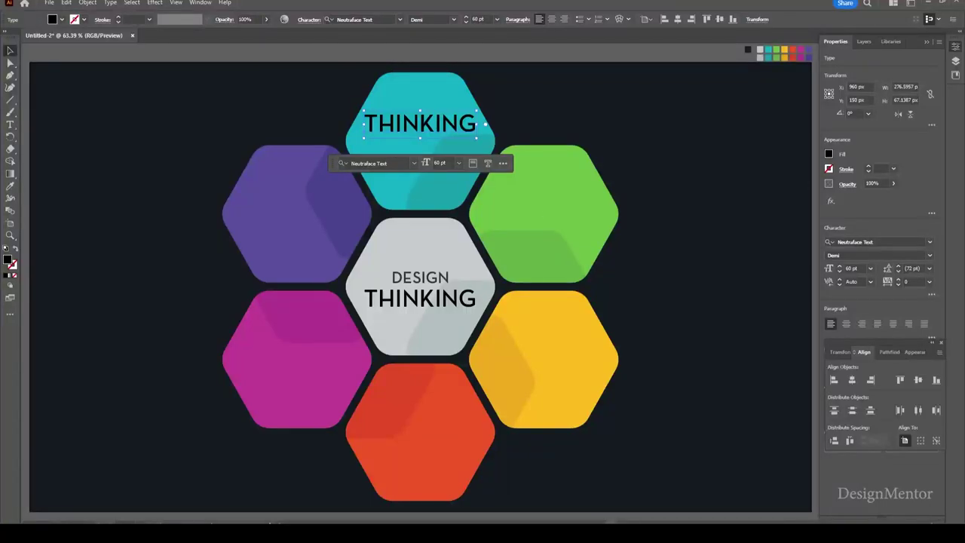
- Replace the copy's text with EMPATHIZE
key(t)
click(420, 124)
key(ctrl+a)
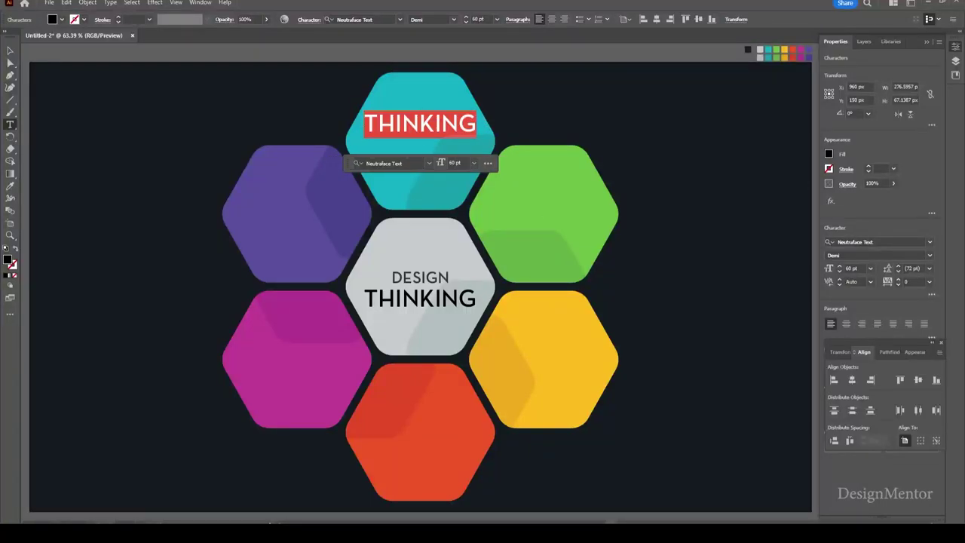
text(EMP)
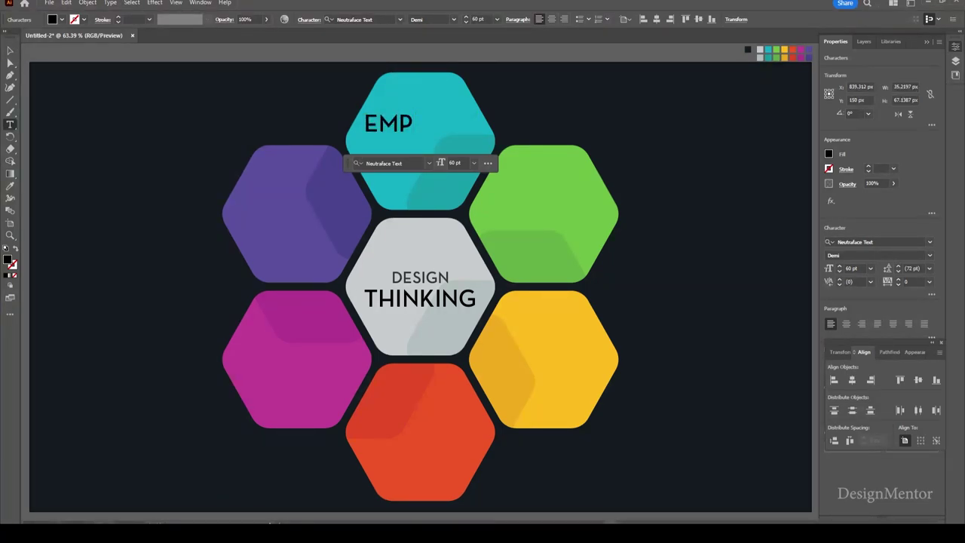
text(THI)
text(ZE)
- Set EMPATHIZE to 48 pt and nudge it into place
double_click(499, 122)
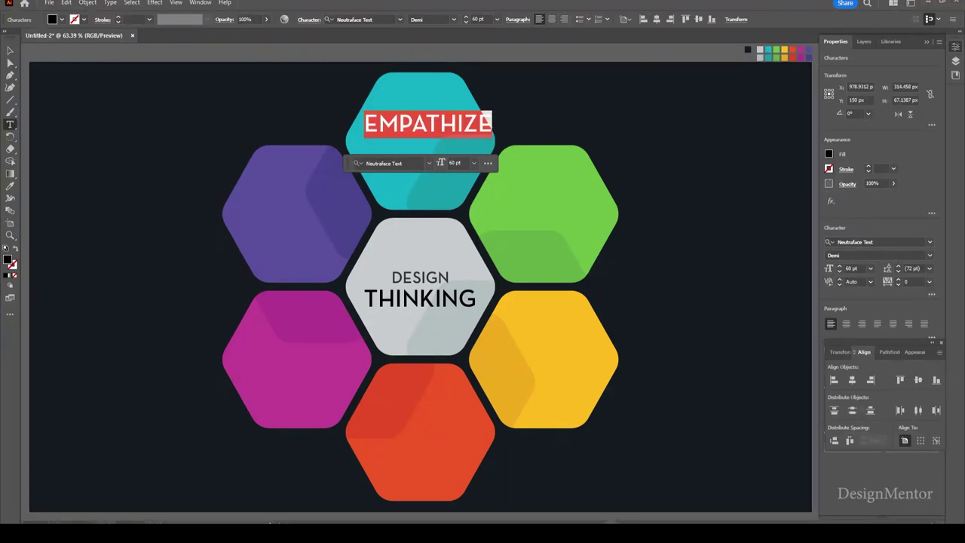
click(478, 19)
text(48)
key(Return)
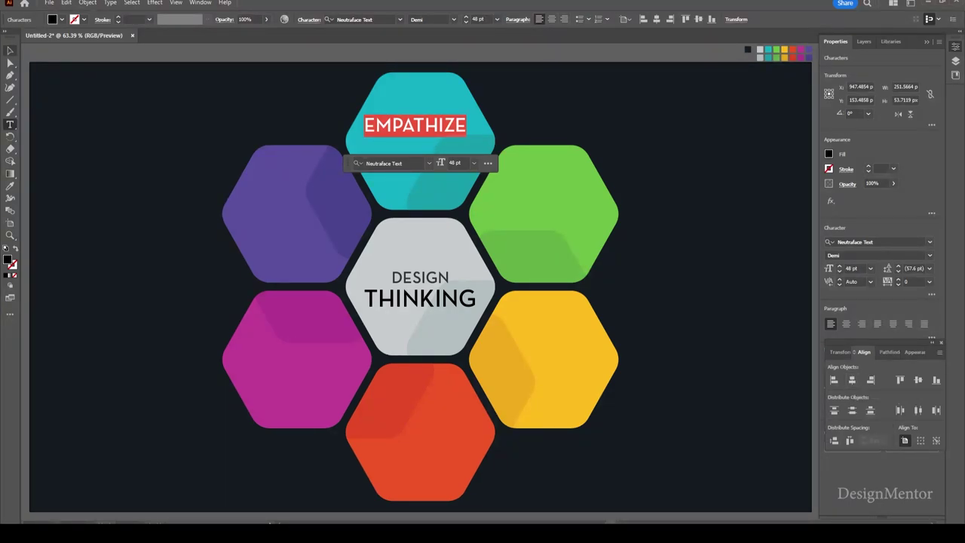
key(Escape)
key(shift+Right)
key(shift+Right)
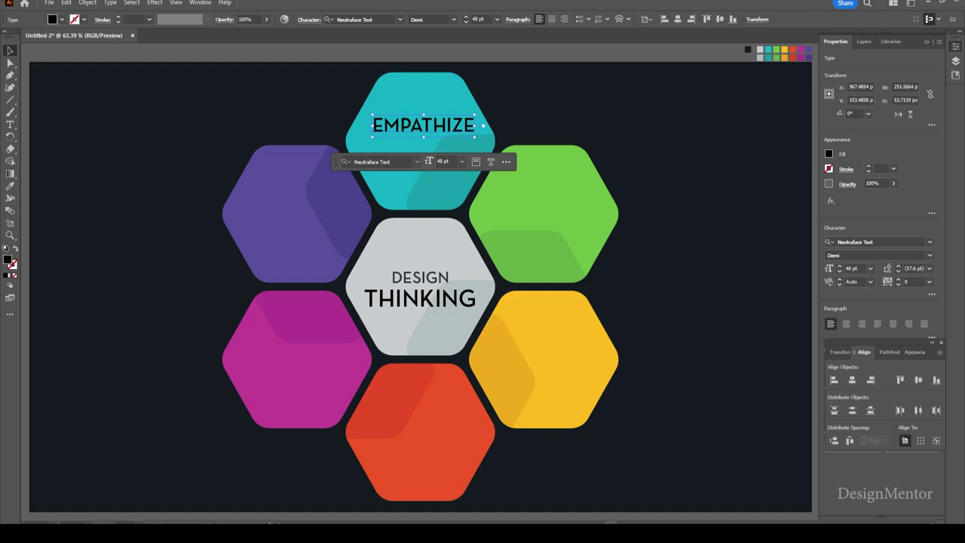
key(shift+Left)
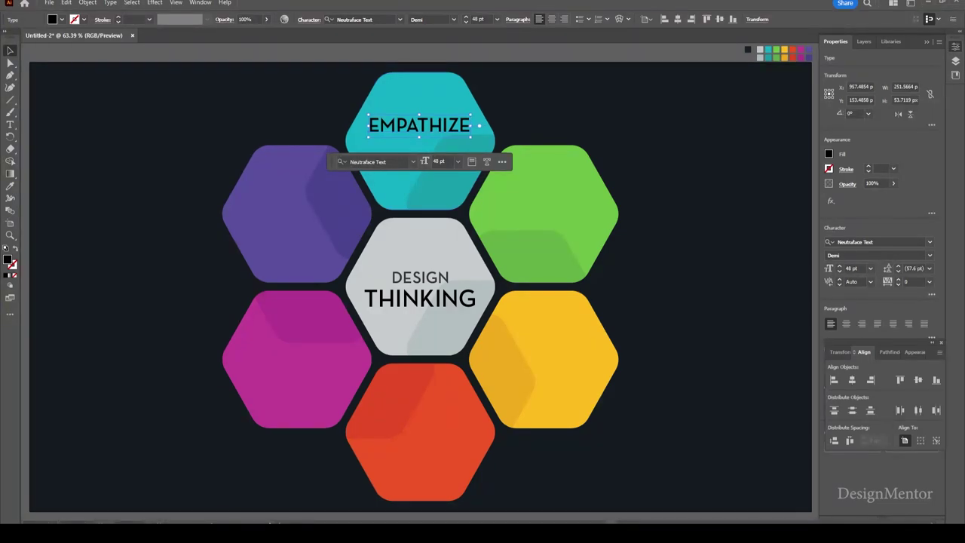
- Align EMPATHIZE horizontally centred on the teal hexagon
click(448, 92)
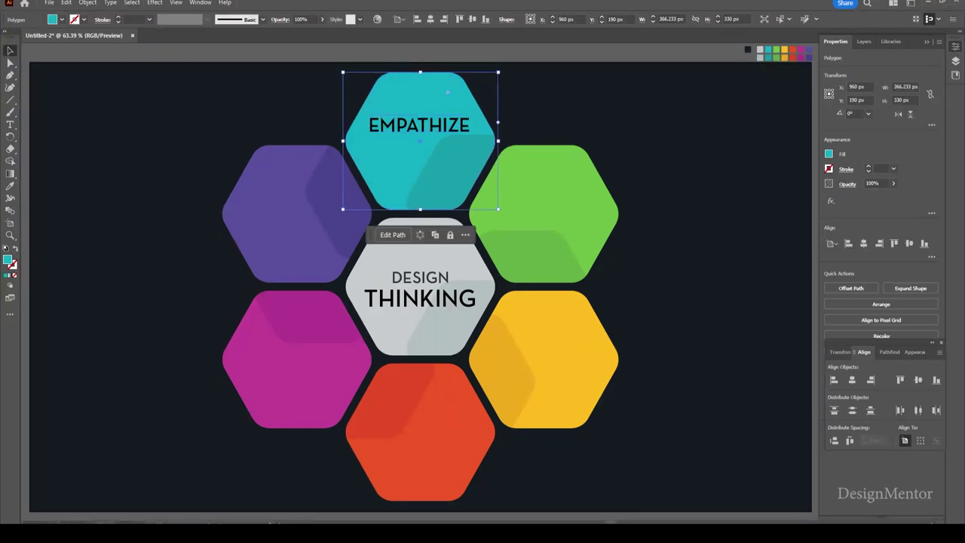
shift+click(462, 125)
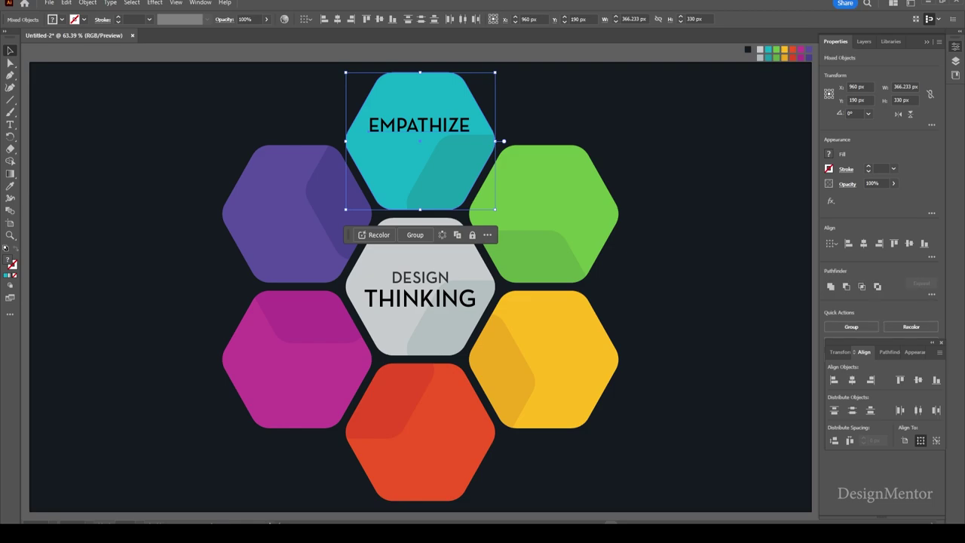
click(852, 379)
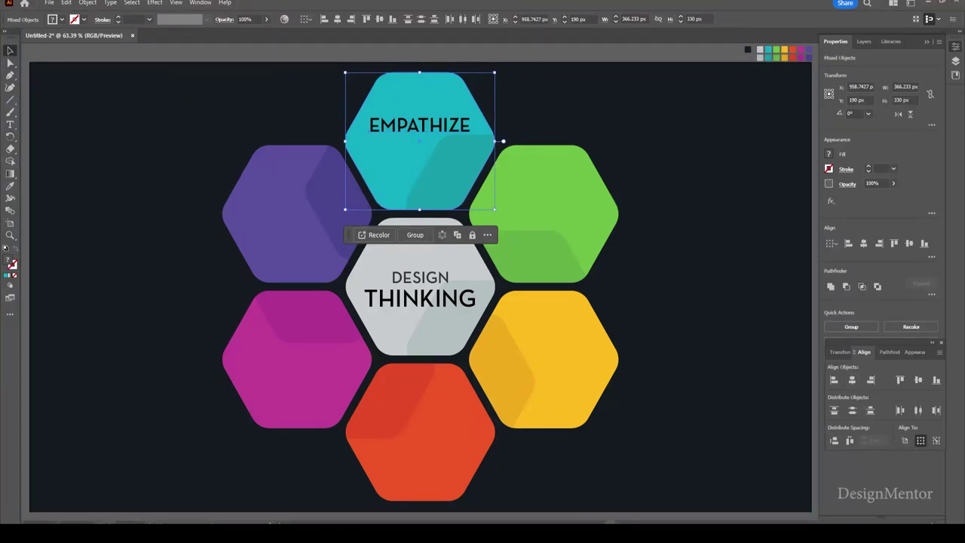
key(ctrl+shift+a)
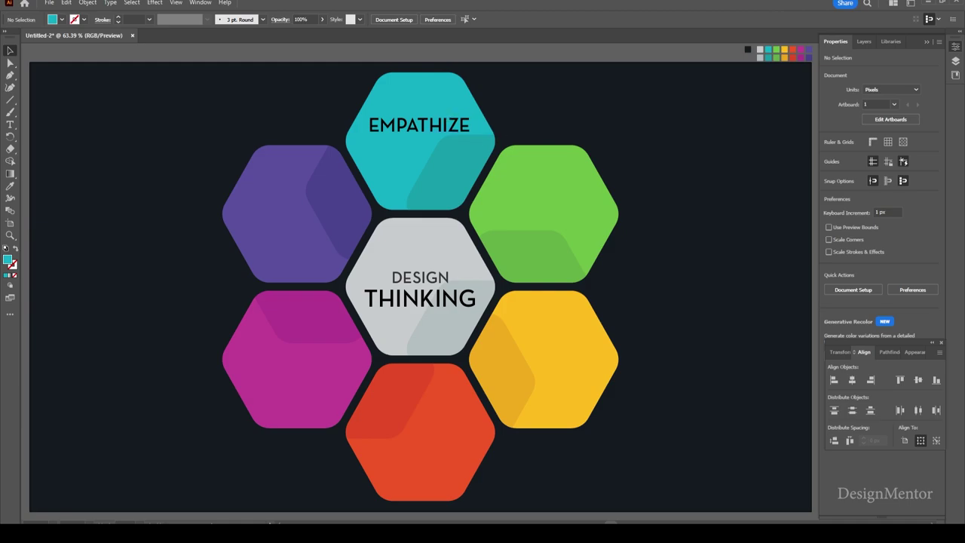
- Nudge the EMPATHIZE label upward toward the hexagon's top
click(453, 125)
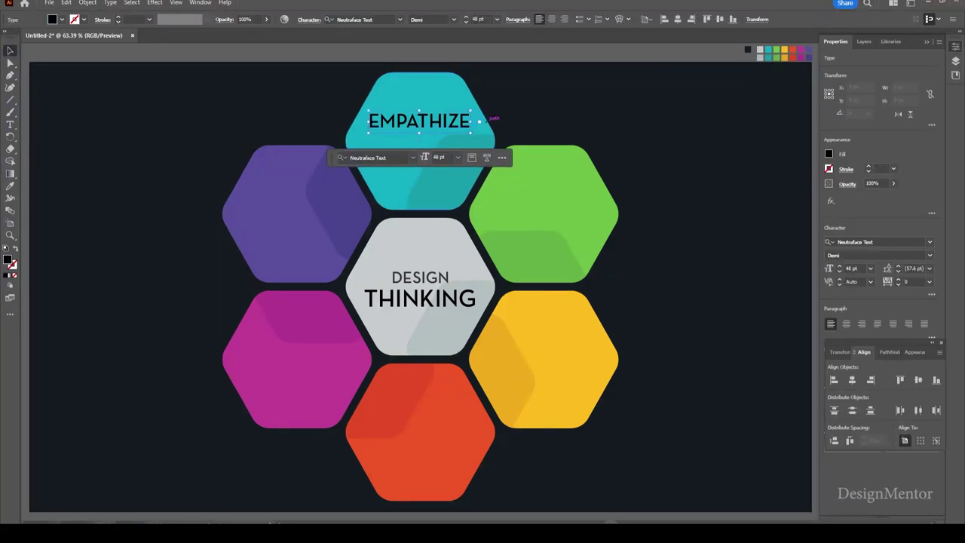
key(Up)
key(Up)
key(Up)
key(Up)
key(Up)
key(Up)
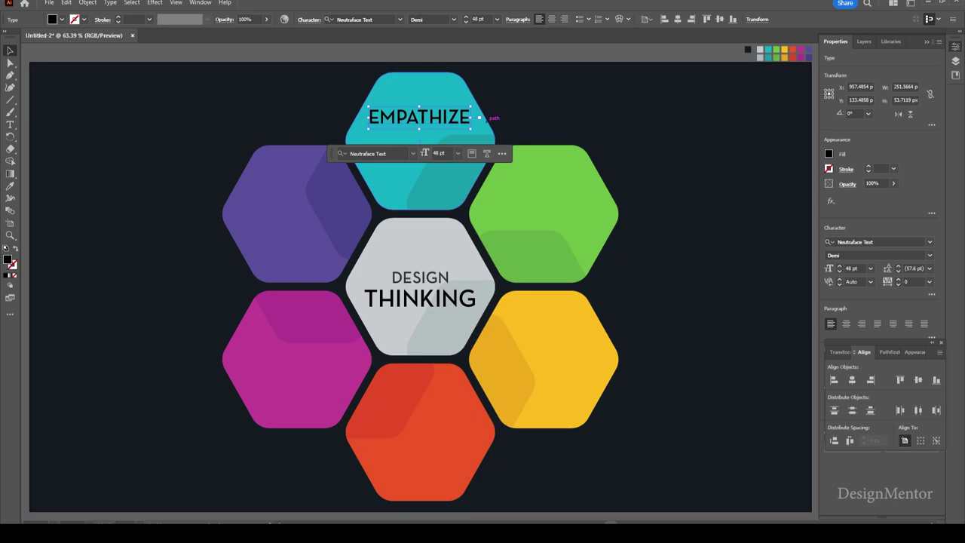
key(Up)
key(Up)
key(Up)
key(Right)
key(Right)
key(Right)
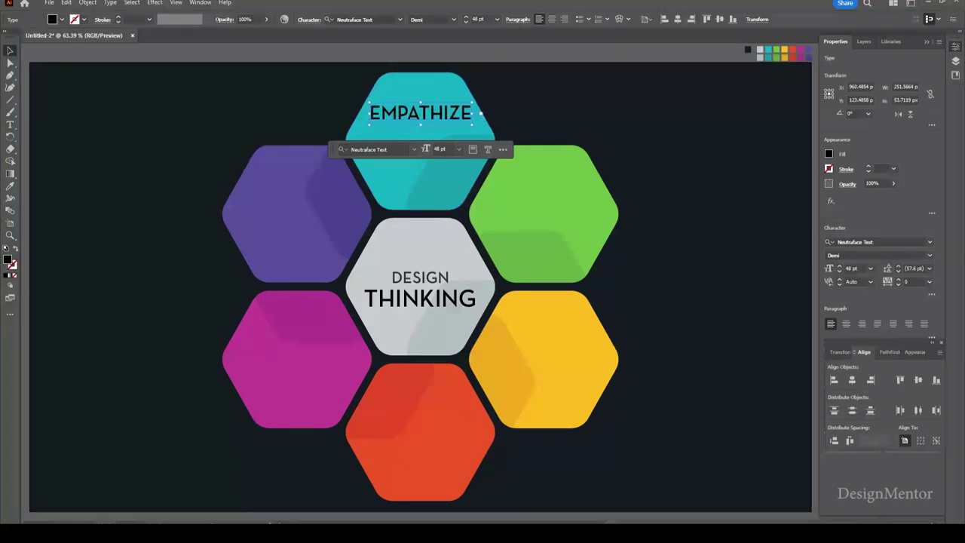
key(ctrl+shift+a)
click(467, 113)
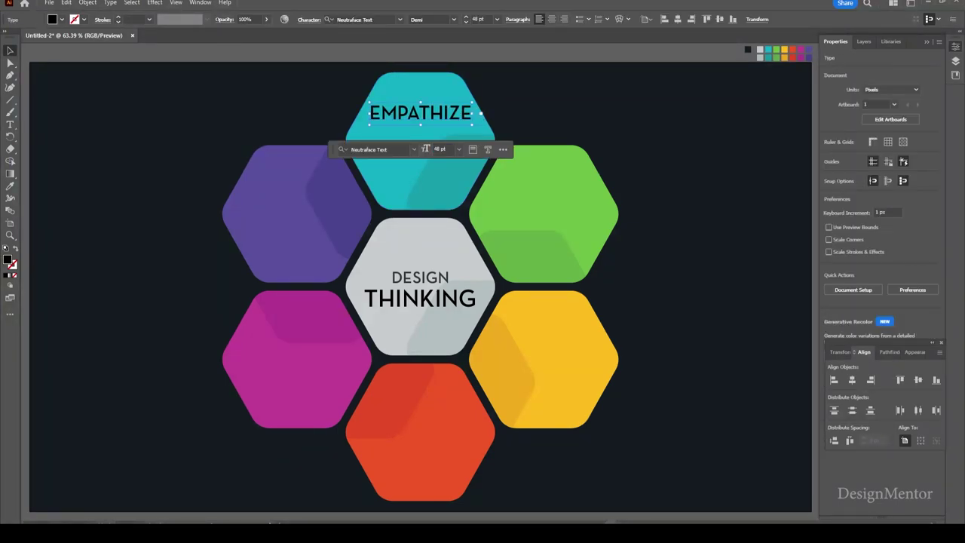
- Duplicate the EMPATHIZE label in place and nudge the copy onto the green hexagon
key(ctrl+c)
key(ctrl+f)
key(shift+Down)
key(shift+Down)
key(shift+Down)
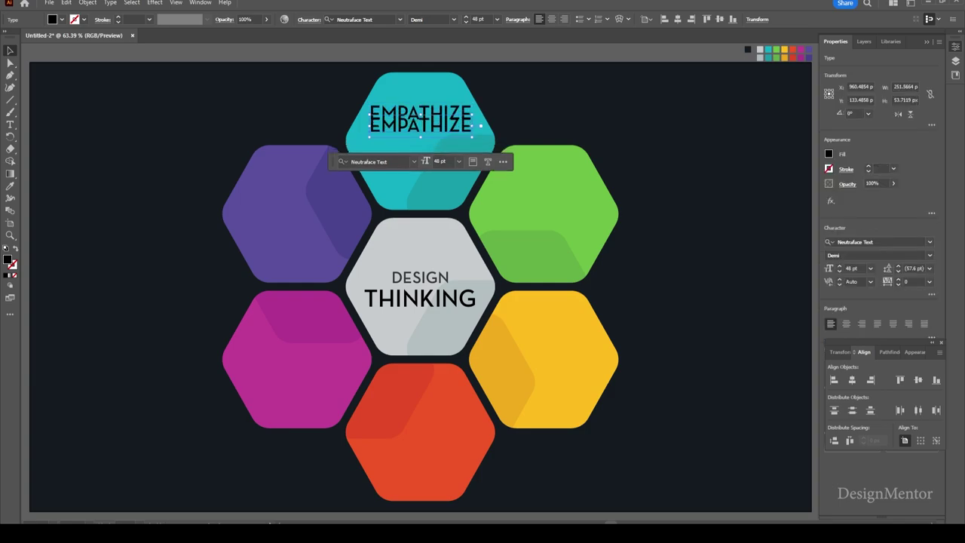
key(shift+Down)
key(shift+Down)
key(shift+Down)
key(shift+Down)
key(shift+Down)
key(shift+Down)
key(shift+Down)
key(shift+Right)
key(shift+Right)
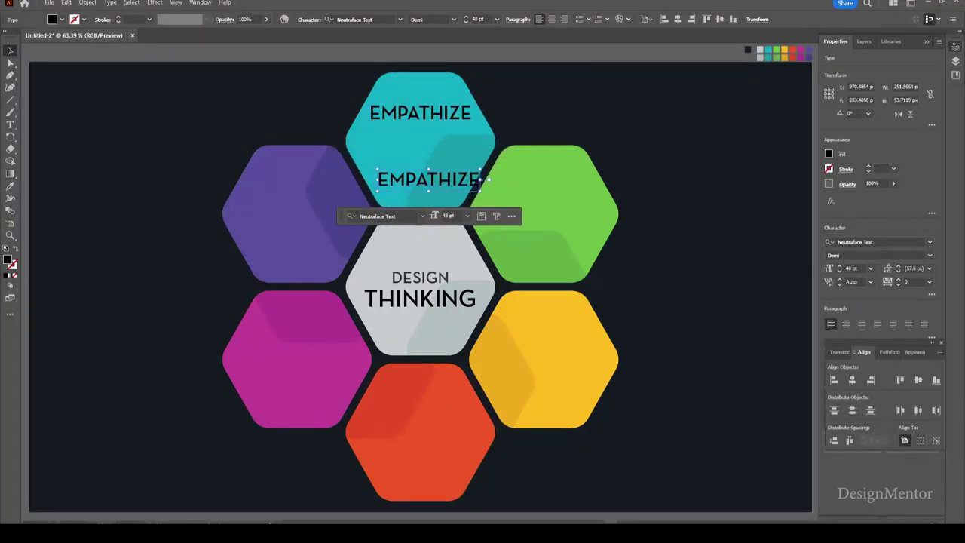
key(shift+Down)
key(shift+Right)
key(shift+Right)
key(shift+Right)
key(shift+Right)
key(shift+Right)
key(shift+Right)
key(shift+Right)
key(shift+Right)
key(shift+Right)
key(shift+Right)
key(shift+Right)
key(shift+Right)
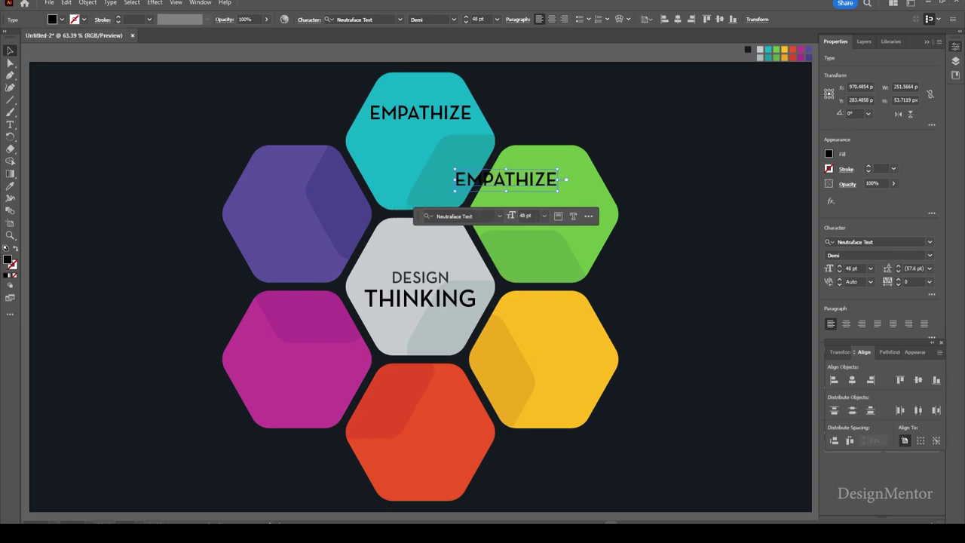
key(shift+Right)
key(shift+Right)
key(shift+Right)
key(shift+Down)
key(shift+Down)
key(shift+Down)
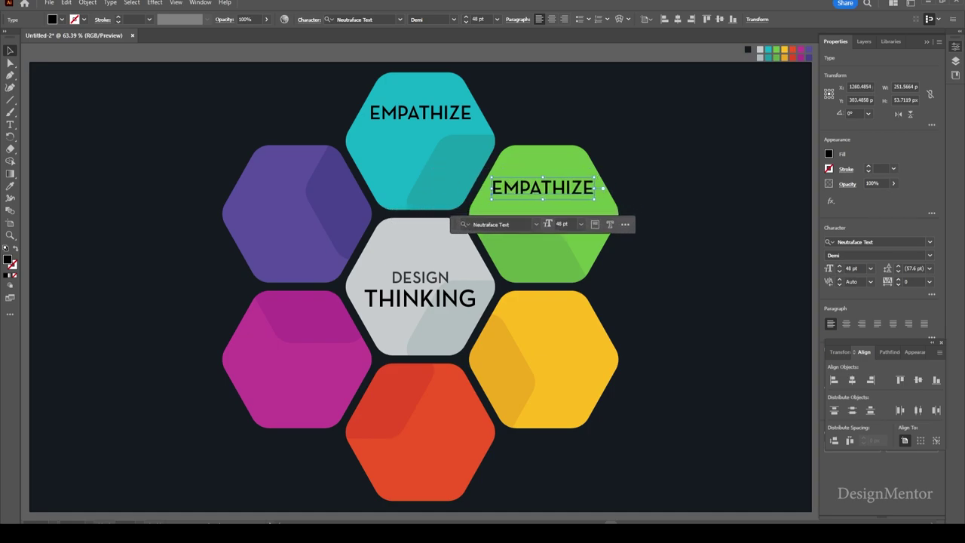
key(shift+Right)
key(shift+Down)
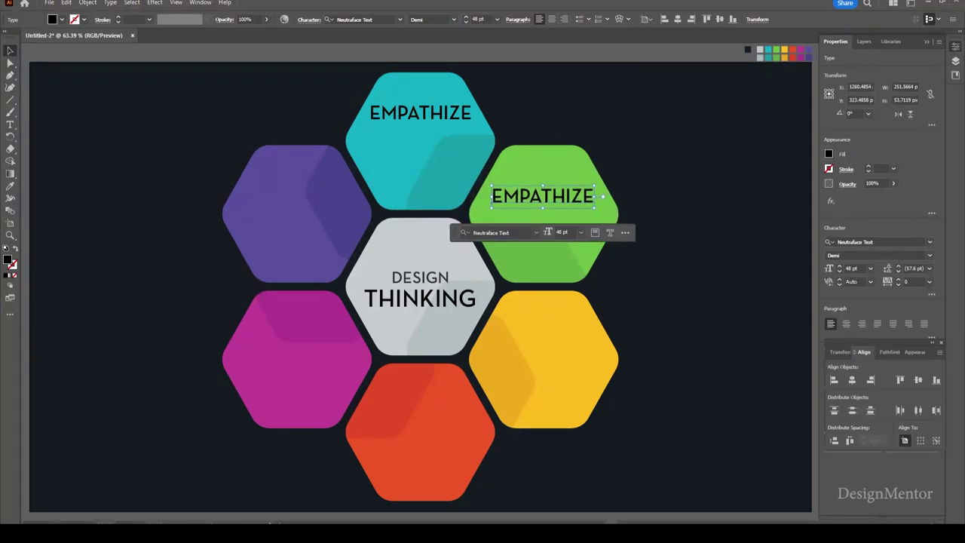
- Set the fill of both the EMPATHIZE label and its green-hexagon copy to white
click(420, 112)
click(61, 18)
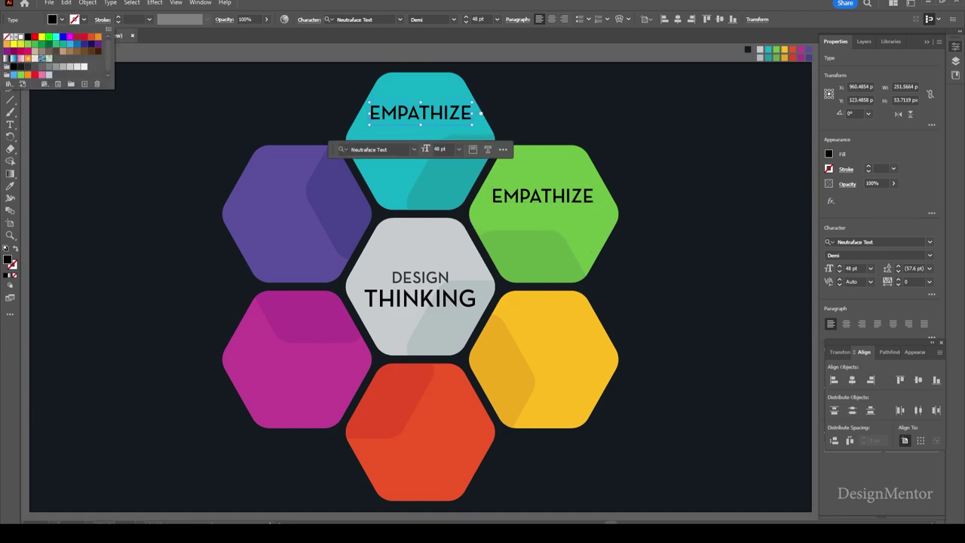
click(21, 32)
click(543, 195)
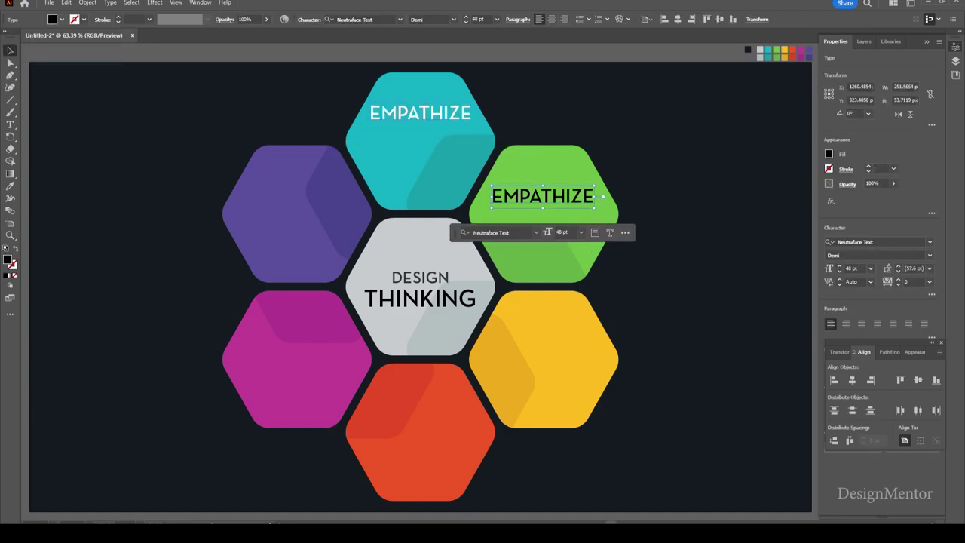
click(61, 19)
click(13, 36)
key(ctrl+shift+a)
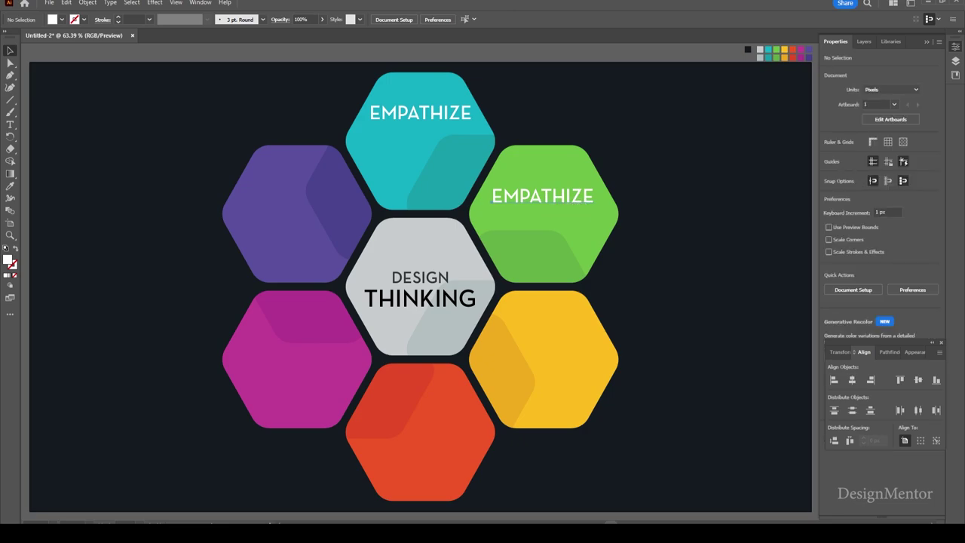
click(542, 195)
- Retype the green hexagon's label as DEFINE and centre it
double_click(542, 195)
text(D)
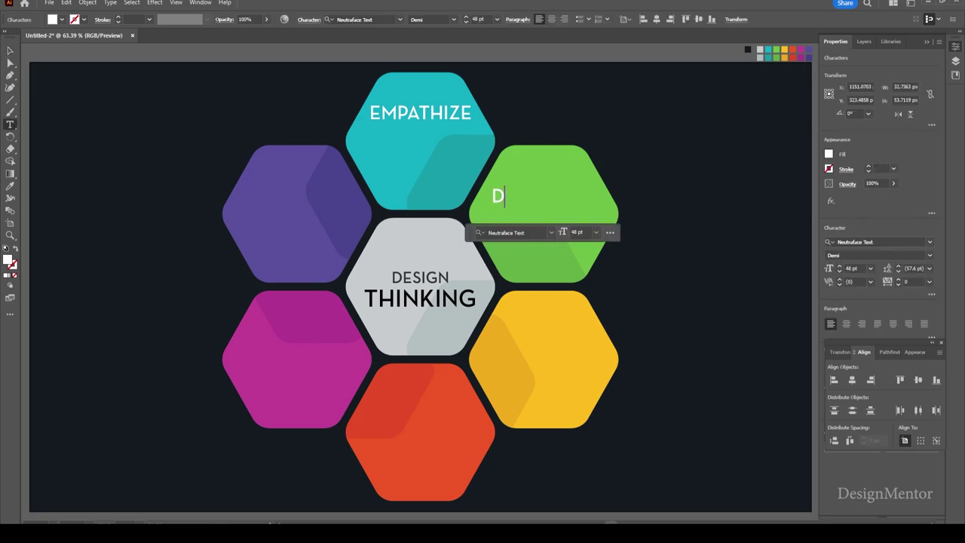
text(EFINE)
key(Escape)
drag(527, 198, 543, 197)
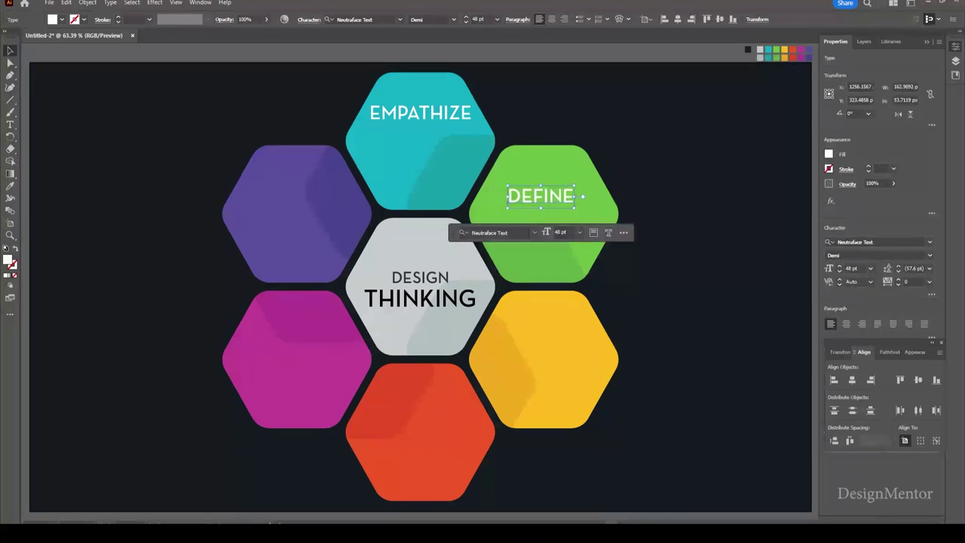
key(ctrl+shift+a)
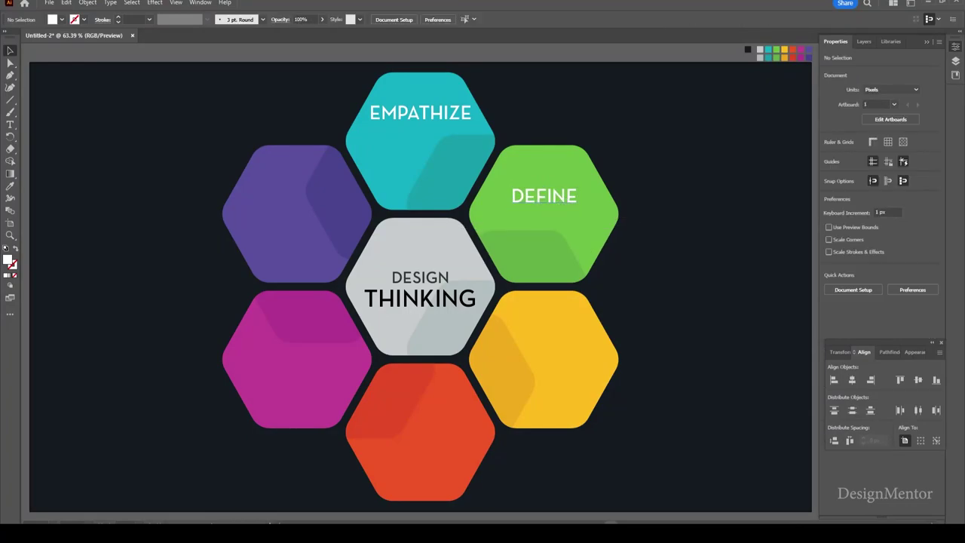
- Copy the DEFINE label onto the yellow hexagon and retype it as IDEATE
click(543, 197)
drag(543, 196, 544, 328)
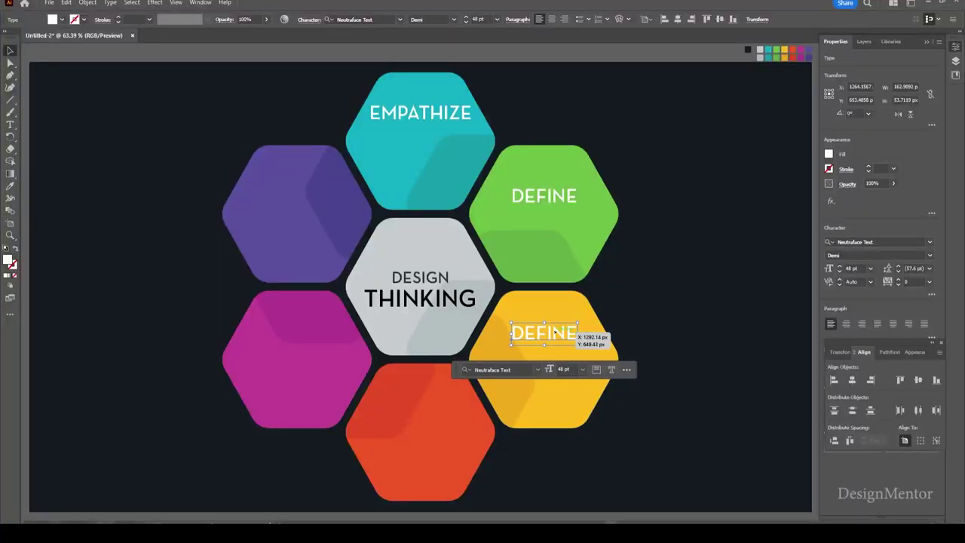
double_click(545, 333)
key(ctrl+a)
text(ID)
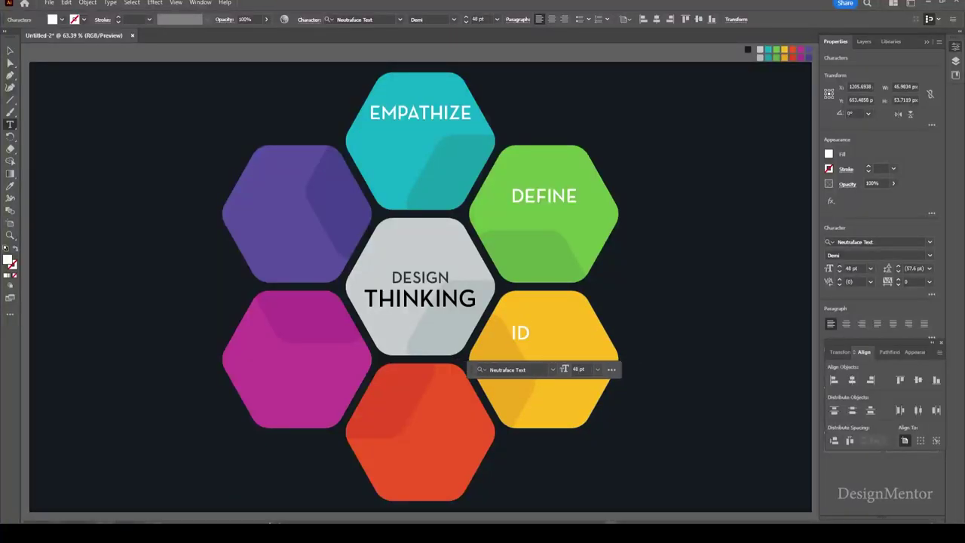
text(EATE)
key(Escape)
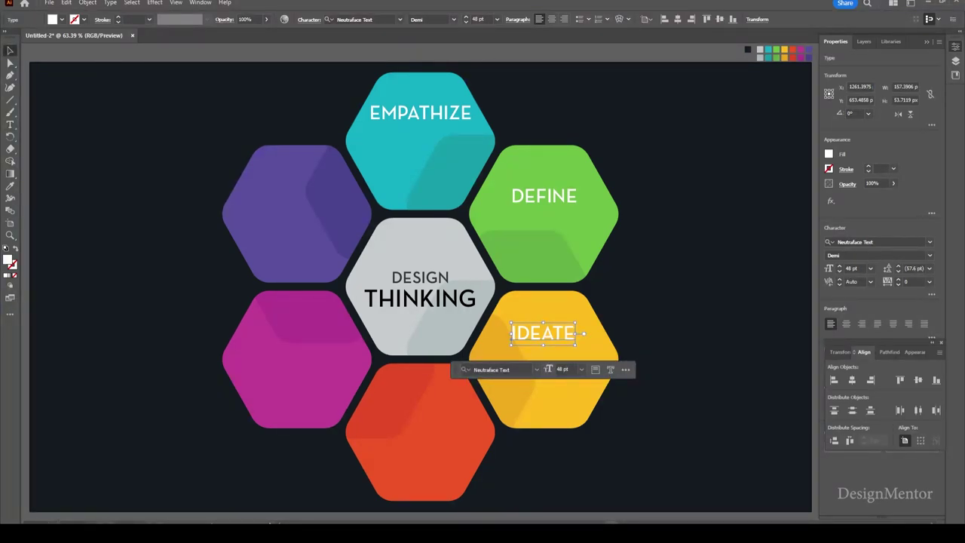
key(ctrl+shift+a)
- Copy EMPATHIZE onto the red bottom hexagon, retype it as PROTOTYPE and centre it
click(420, 113)
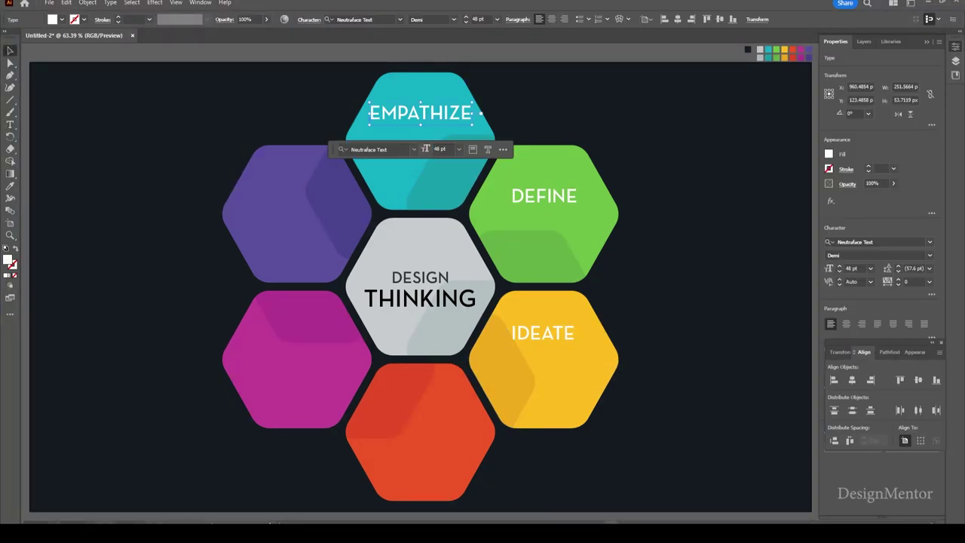
drag(420, 113, 420, 412)
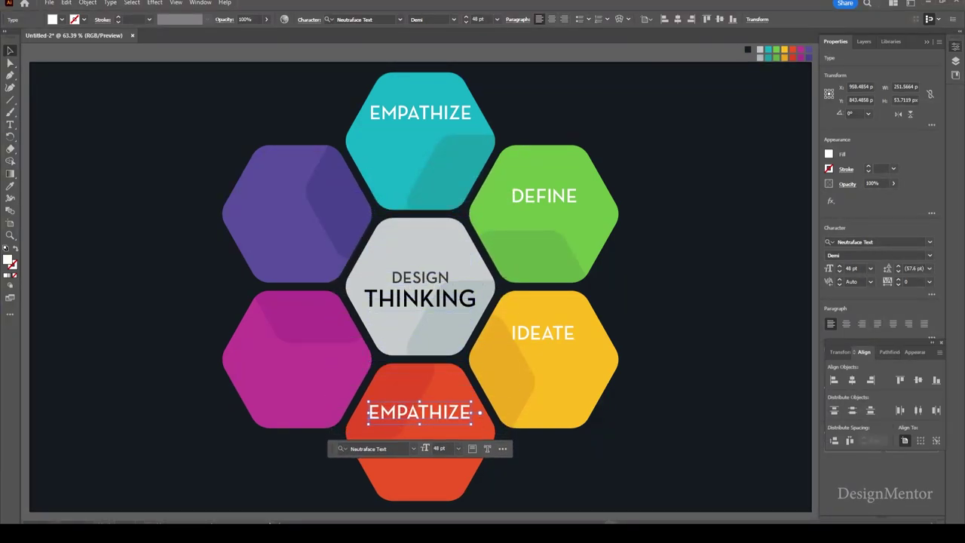
key(Return)
text(PR)
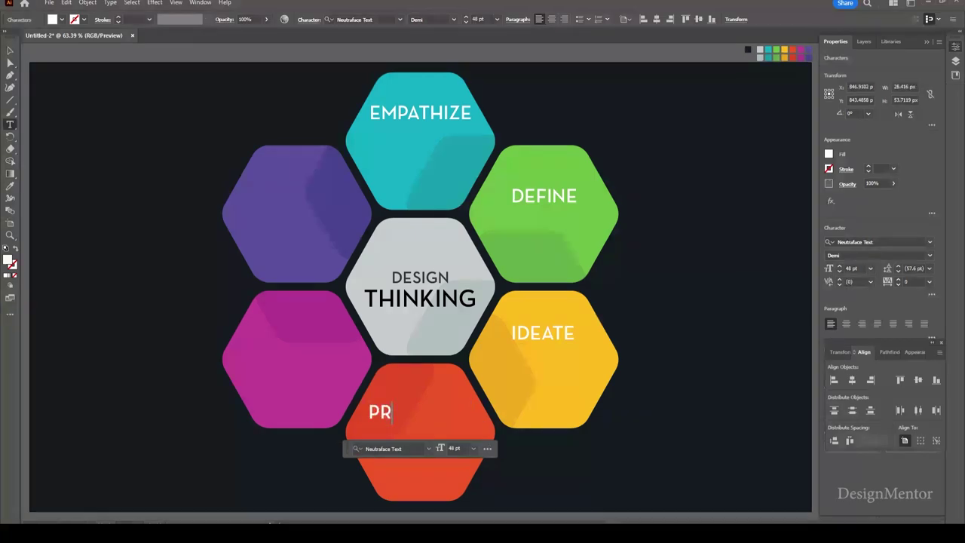
text(OTOTYPE)
key(Escape)
drag(452, 412, 449, 412)
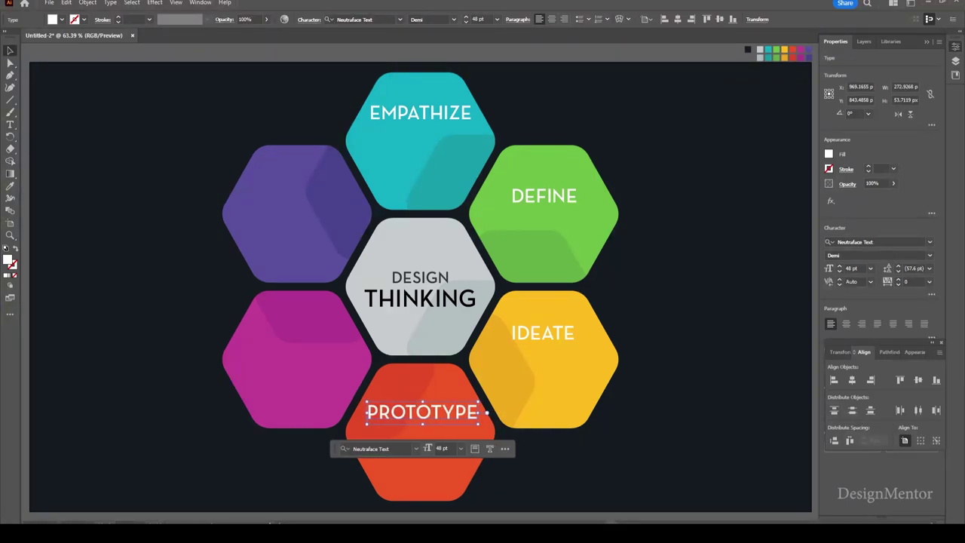
- Copy IDEATE into the magenta hexagon, retype it as TEST and centre it
click(528, 471)
drag(556, 331, 379, 334)
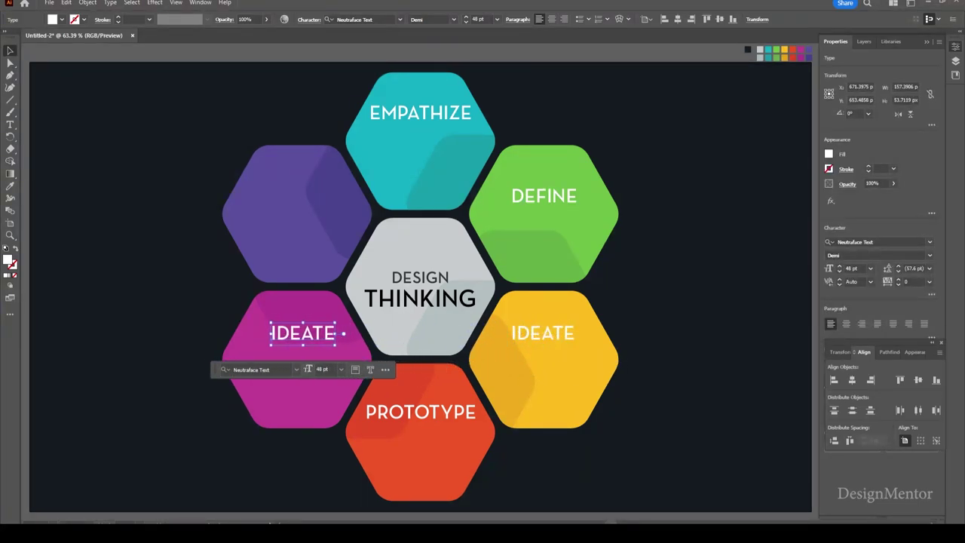
drag(380, 334, 343, 332)
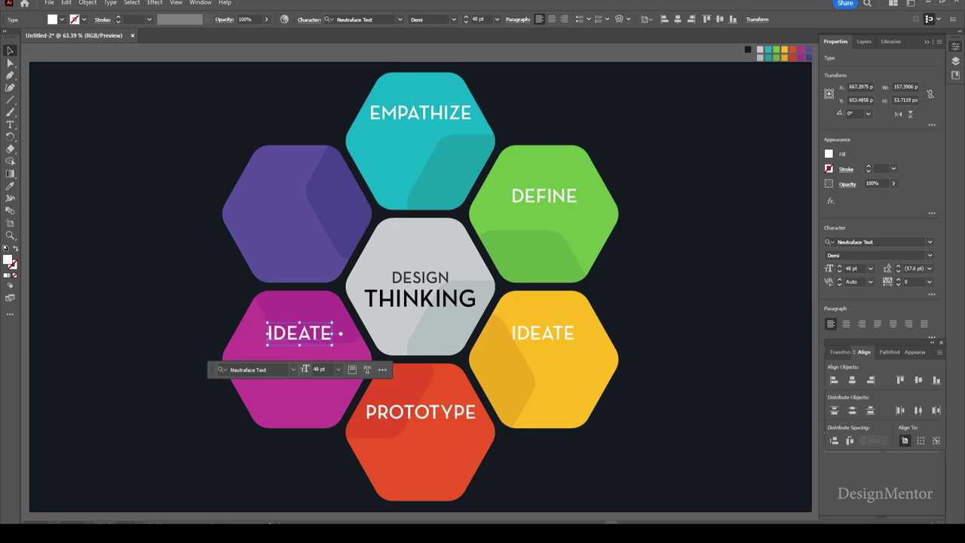
double_click(316, 333)
text(TEST)
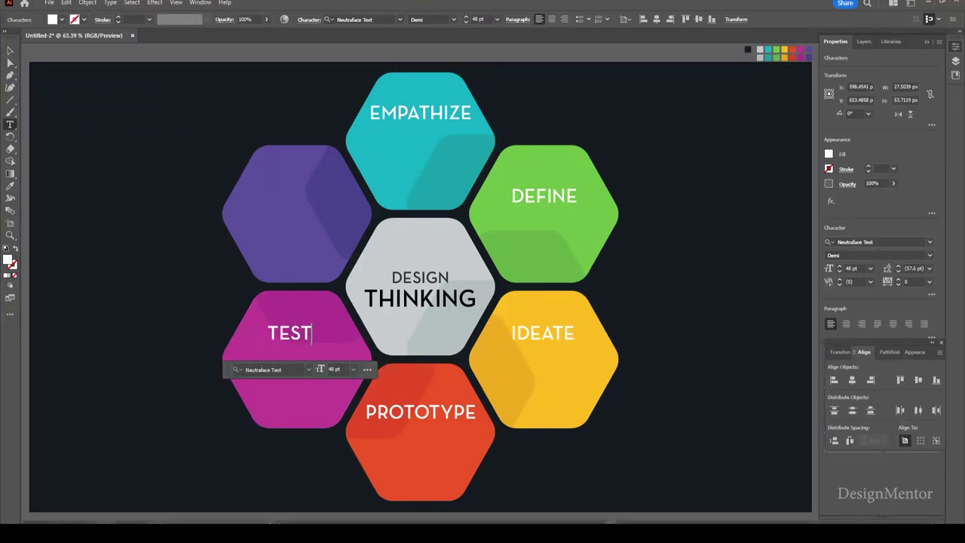
key(Escape)
drag(305, 334, 321, 329)
key(ctrl+shift+a)
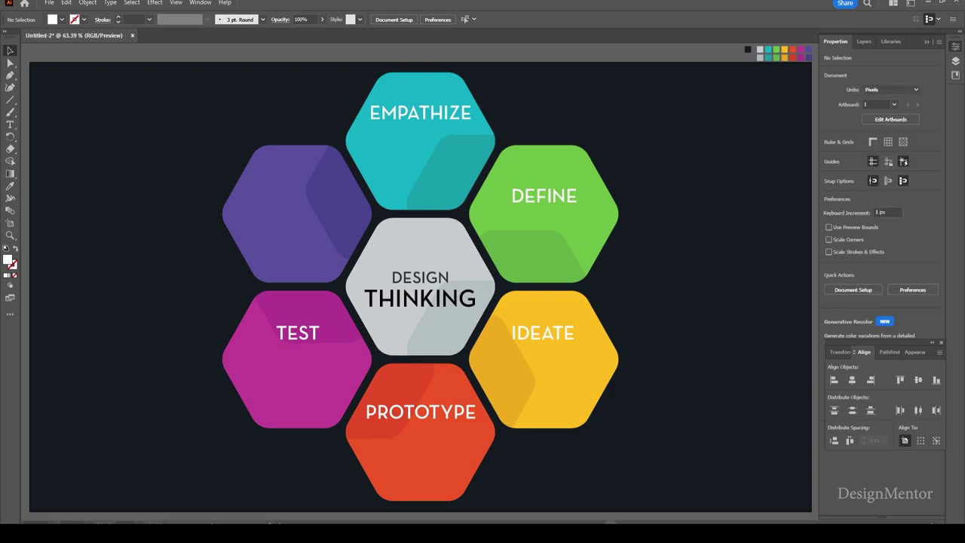
- Copy DEFINE into the purple hexagon, retype it as IMPLEMENT and nudge it to centre
click(545, 196)
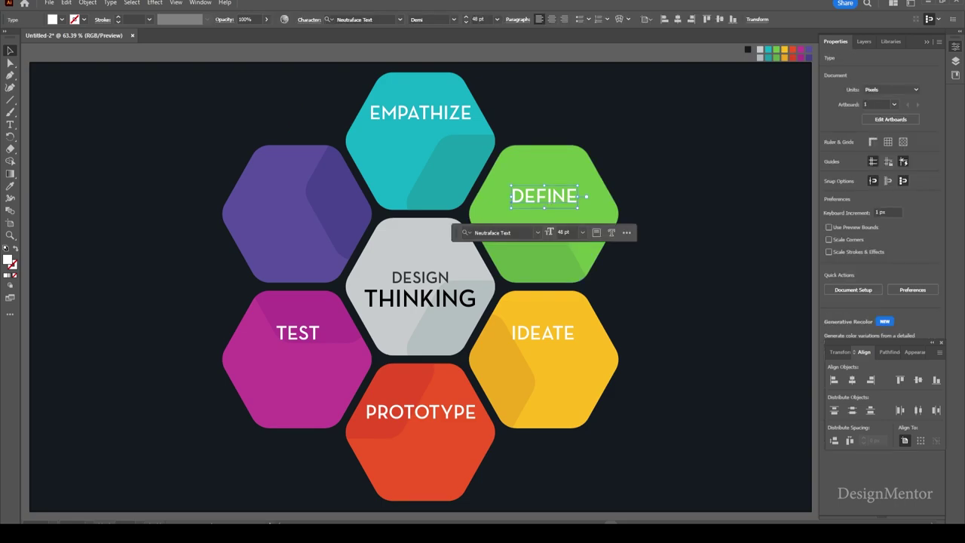
drag(588, 196, 338, 196)
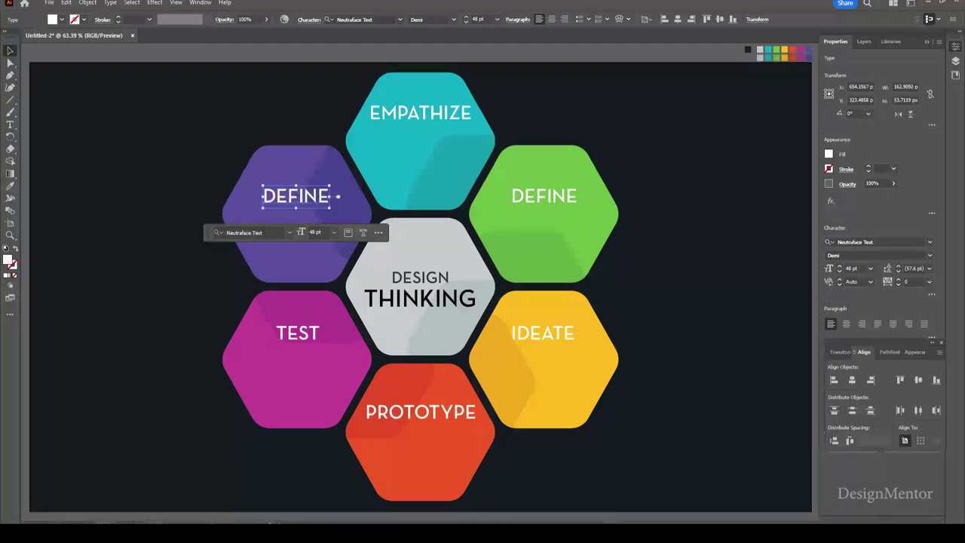
double_click(295, 196)
text(IMPL)
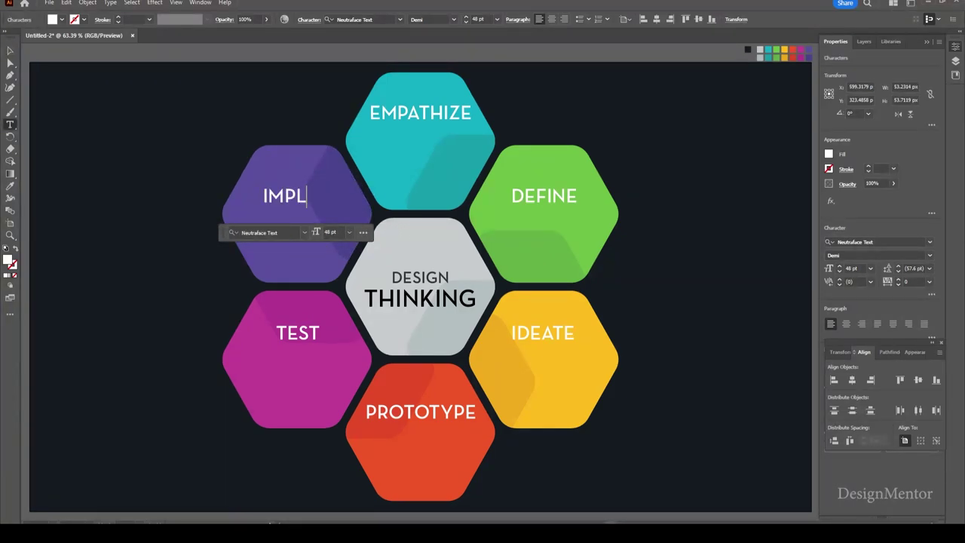
text(EMENT)
key(Escape)
key(shift+Left)
key(shift+Left)
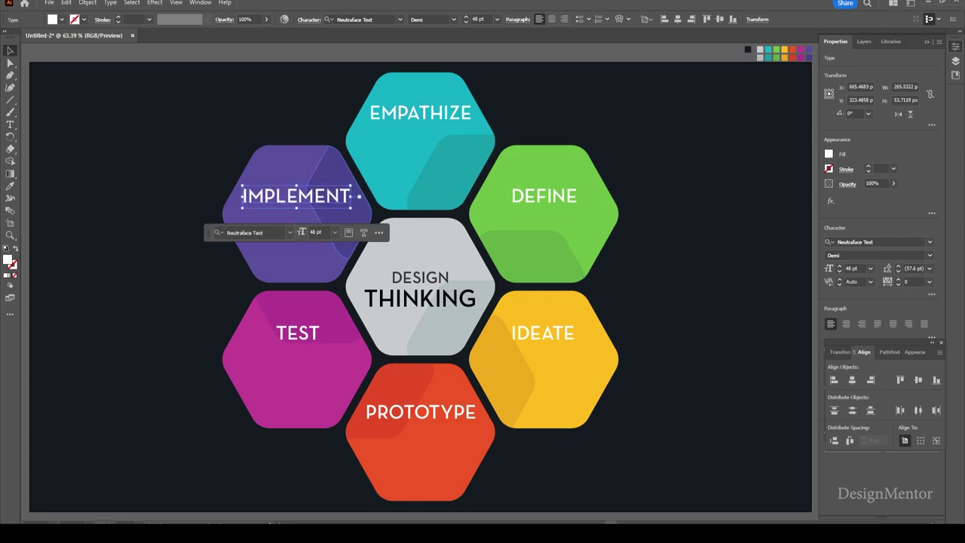
key(ctrl+shift+a)
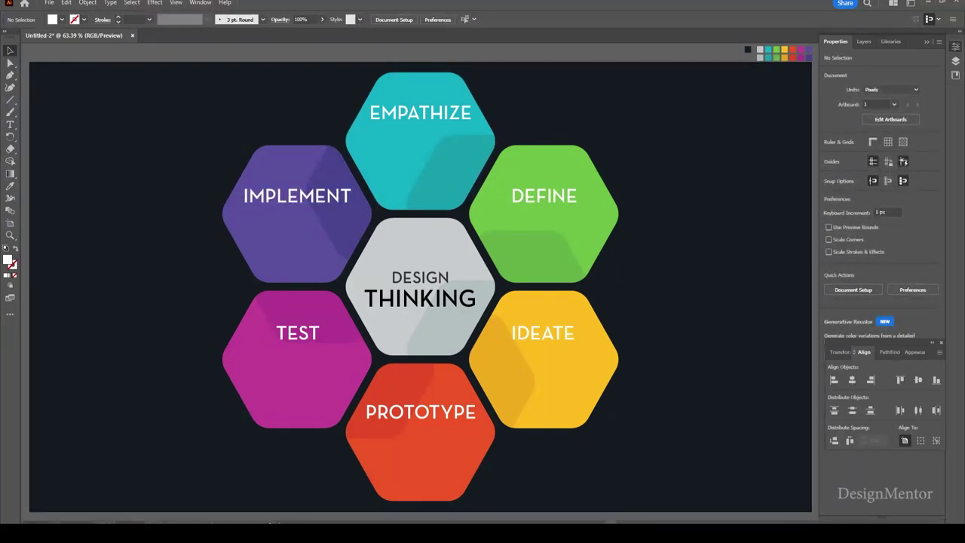
key(t)
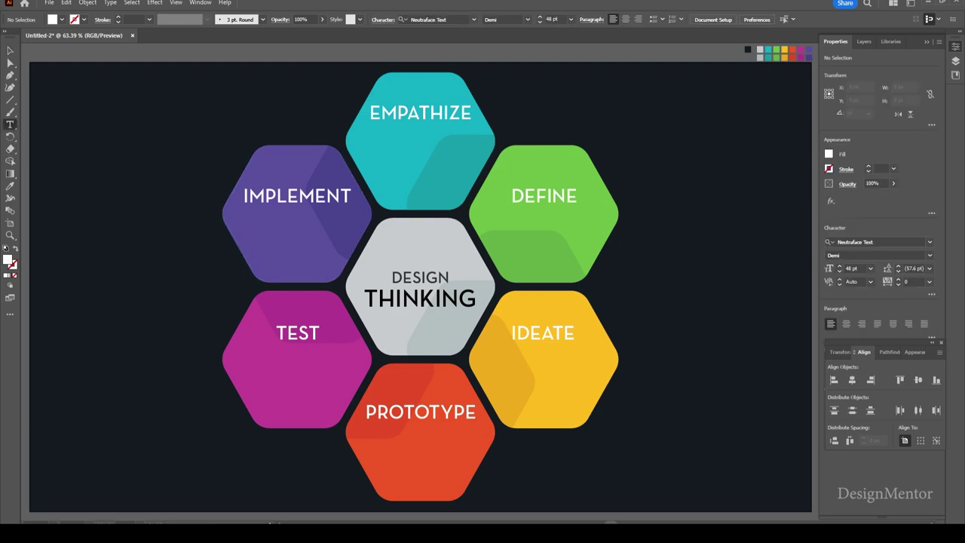
- Draw a 28 pt text area beneath EMPATHIZE and make its placeholder text white
click(554, 18)
text(28)
key(Return)
drag(420, 140, 494, 175)
key(Escape)
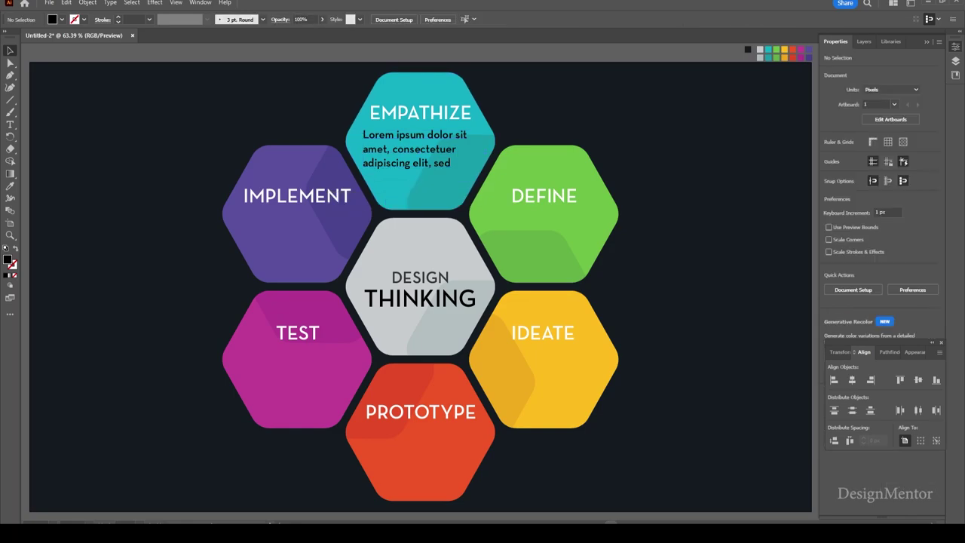
click(60, 19)
click(20, 37)
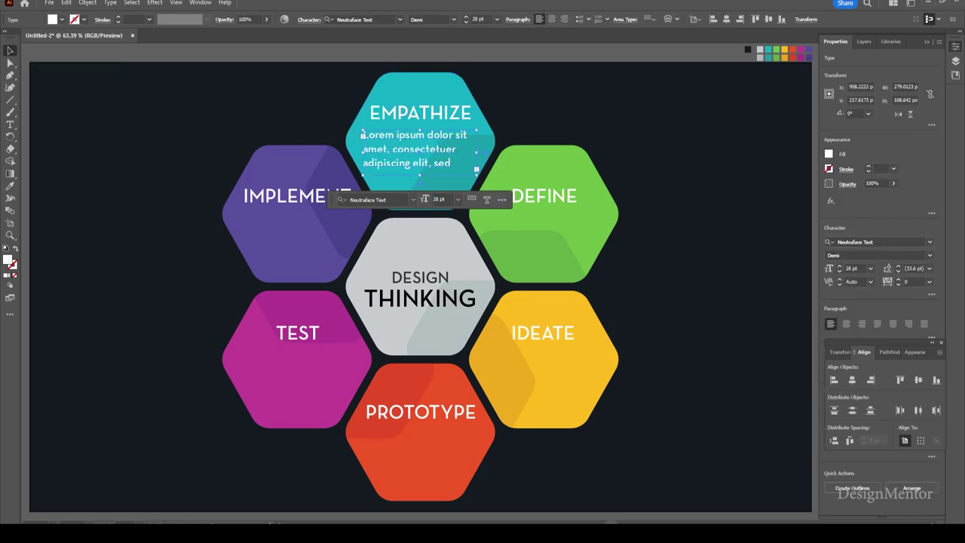
key(ctrl+shift+a)
- Paste the EMPATHIZE description into the text area and centre-align it
double_click(415, 149)
key(ctrl+a)
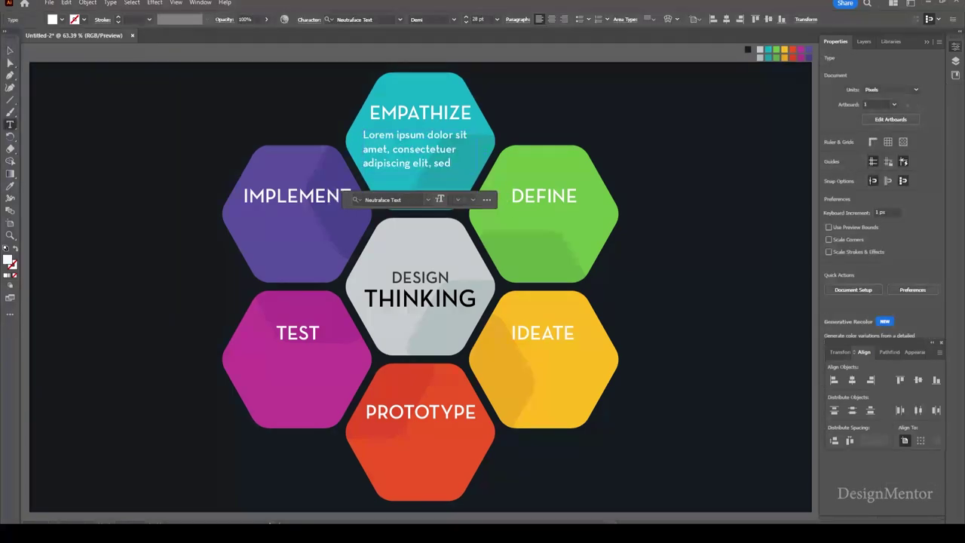
key(ctrl+v)
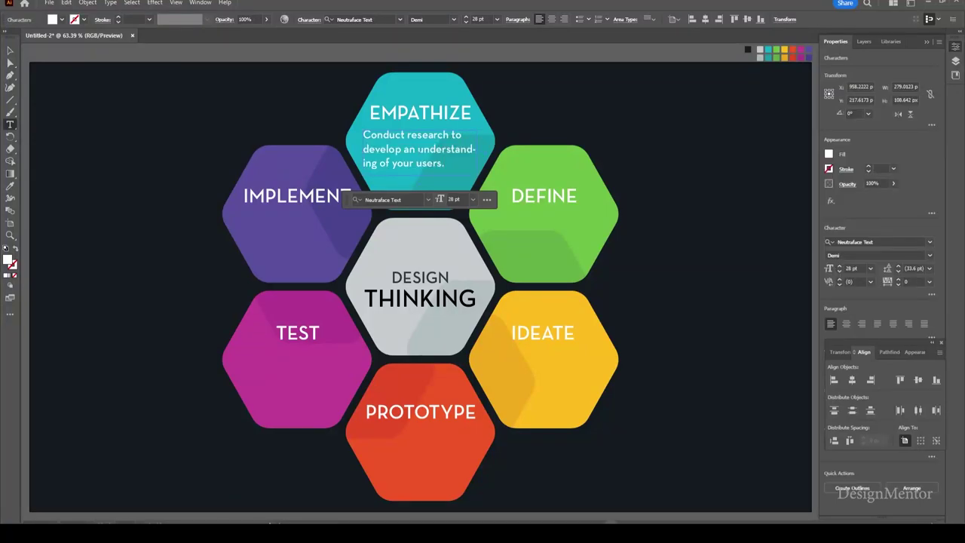
key(ctrl+a)
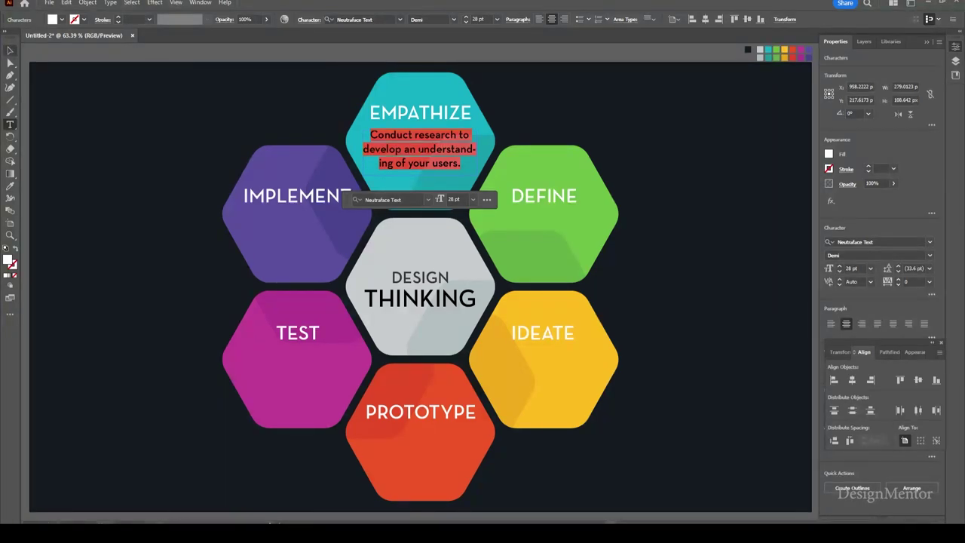
key(ctrl+shift+c)
key(Escape)
key(ctrl+shift+a)
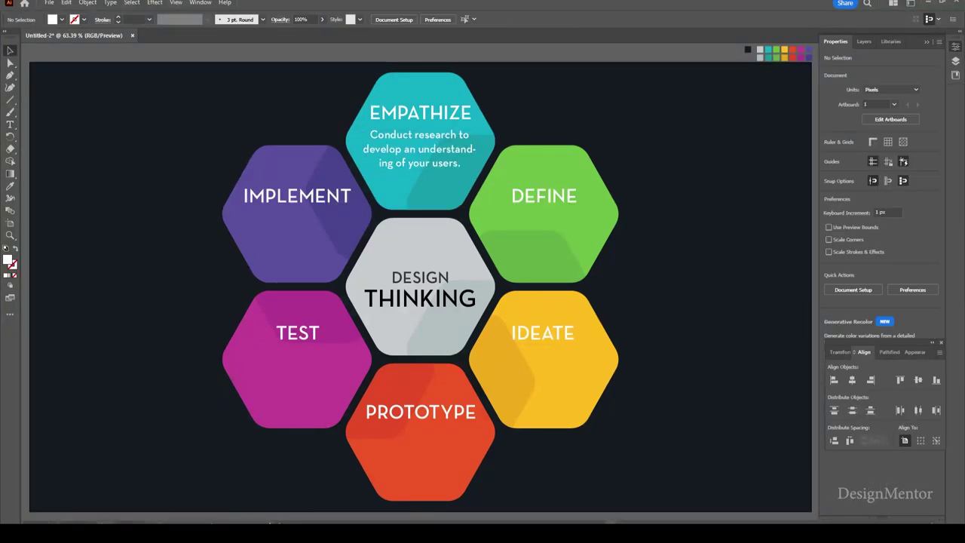
- Break the line before 'understanding' and try smaller text sizes, keeping 28 pt
double_click(418, 149)
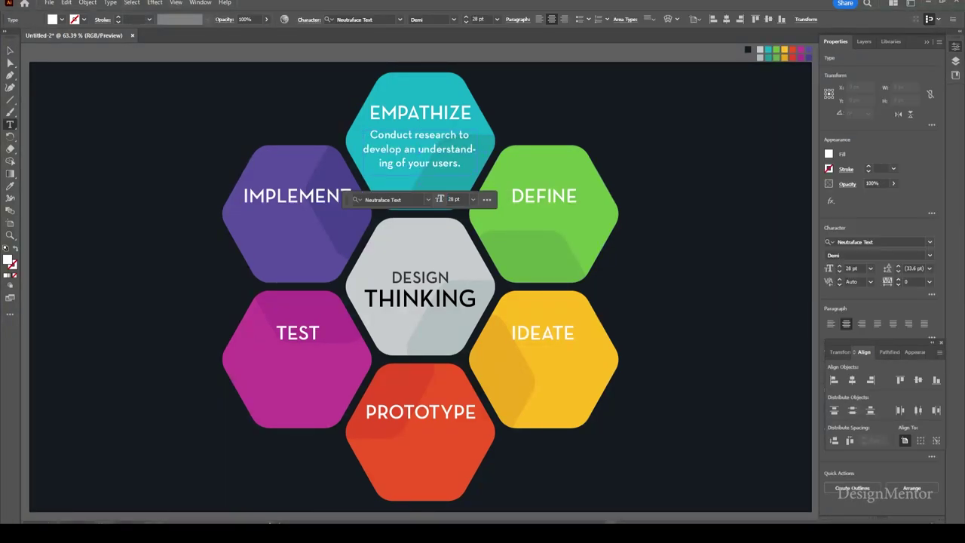
key(shift+Return)
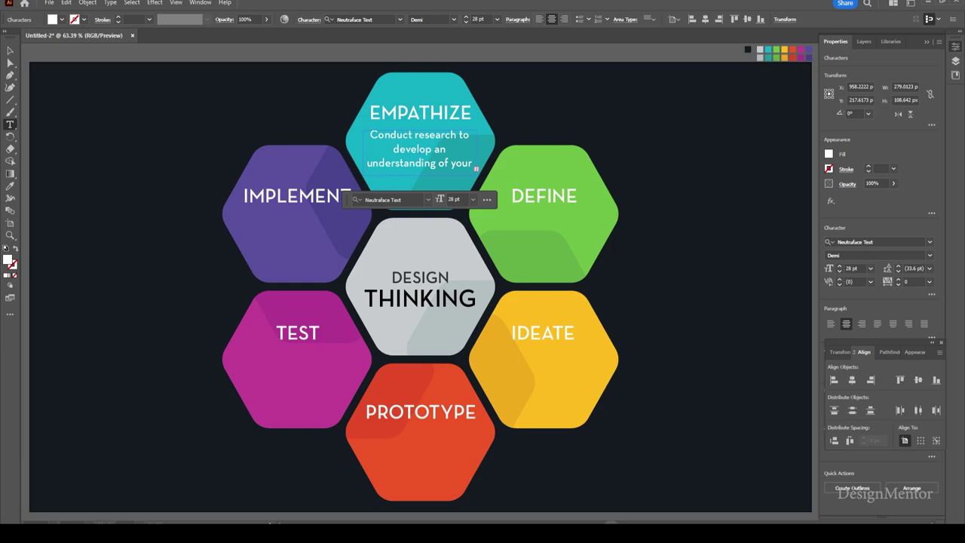
key(ctrl+a)
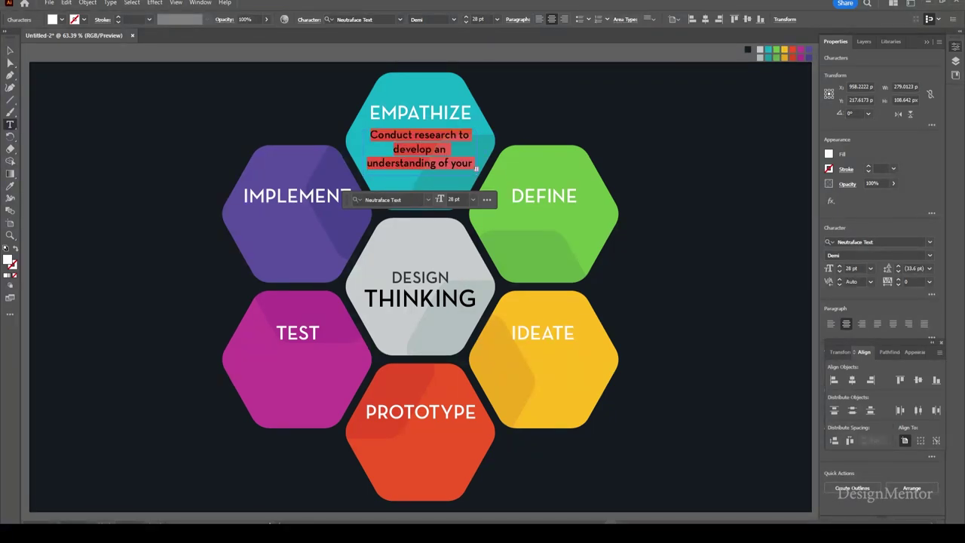
click(475, 18)
key(Down)
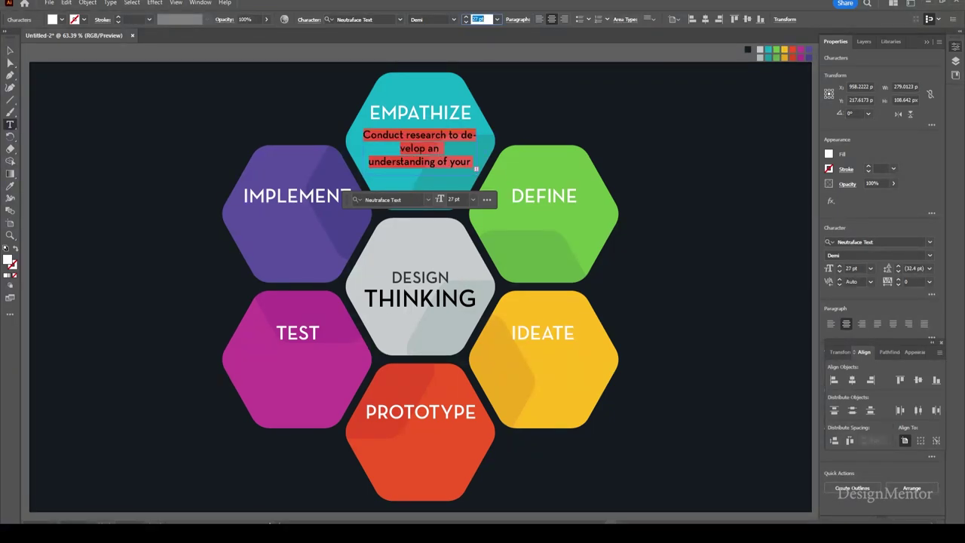
key(Down)
key(Down)
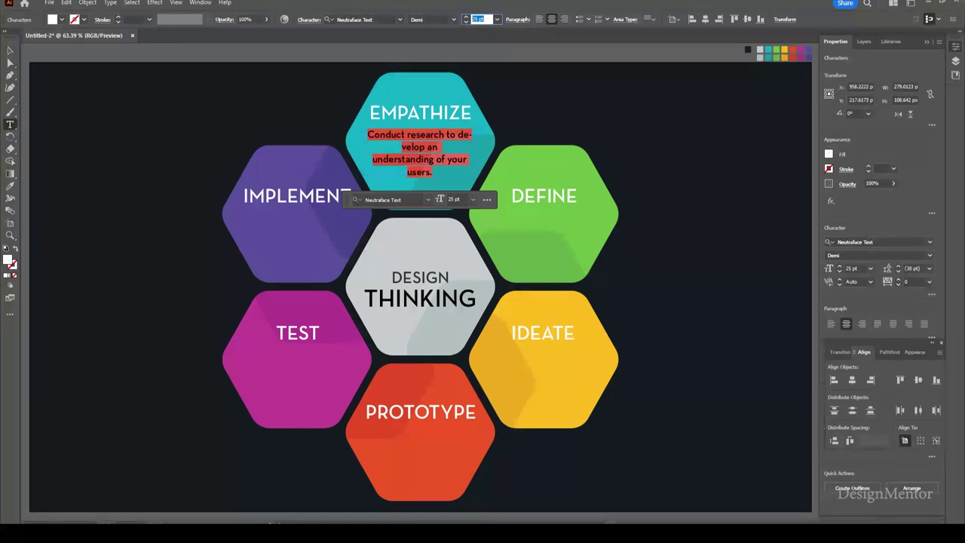
key(Down)
key(Down)
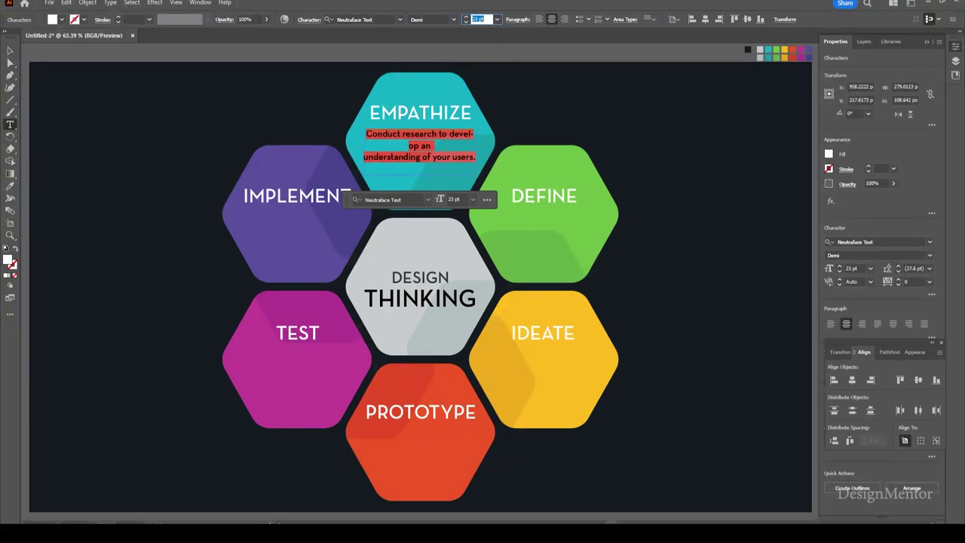
key(Down)
key(Down)
key(Down)
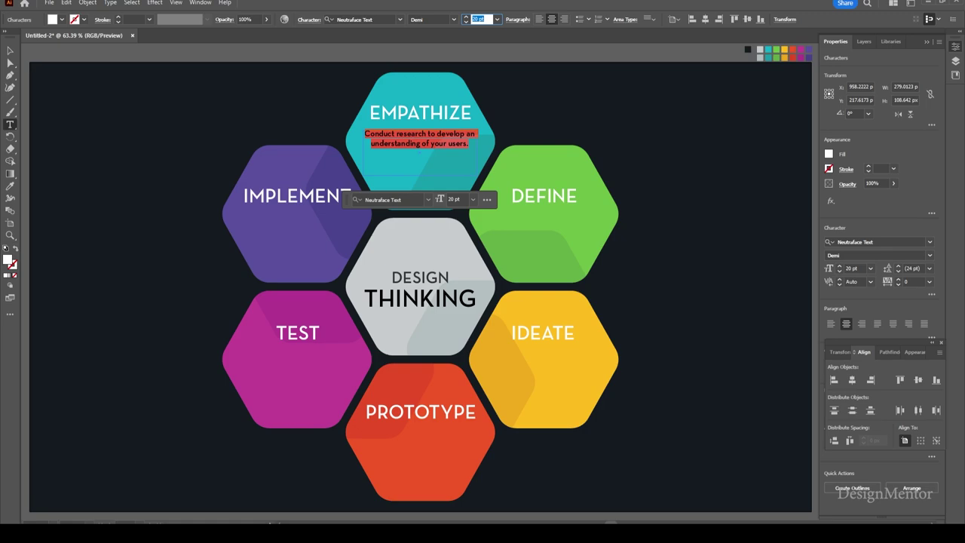
key(Up)
key(Up)
key(Up)
key(Up)
key(Up)
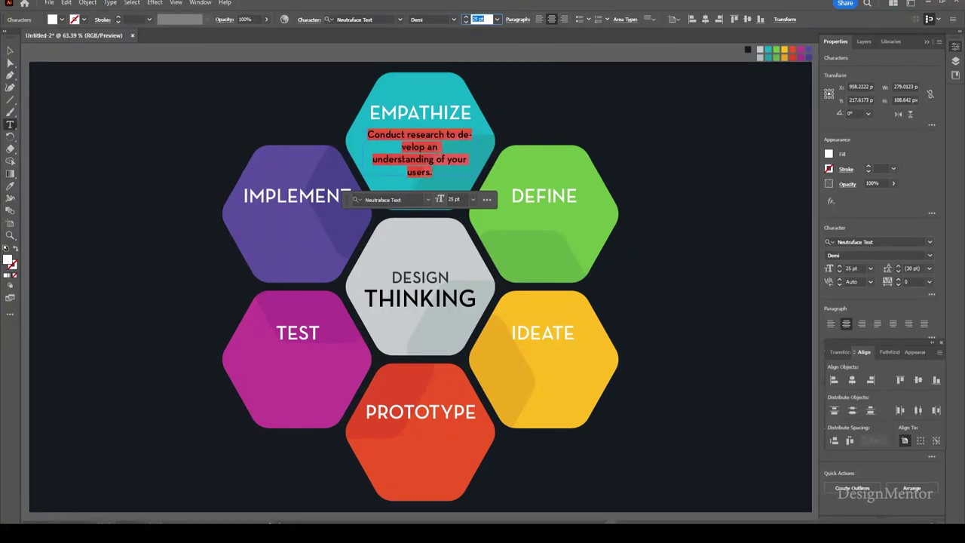
key(Up)
key(Up)
key(Up)
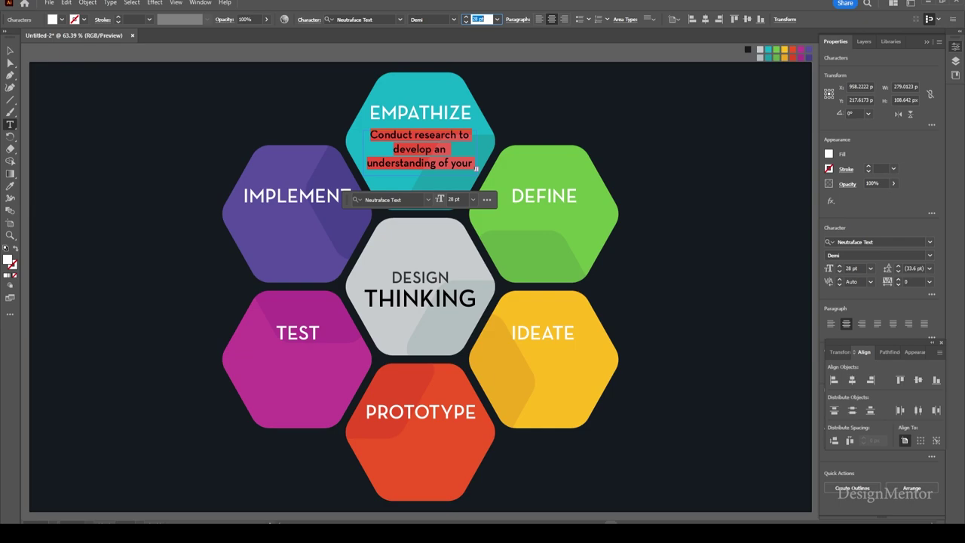
key(Escape)
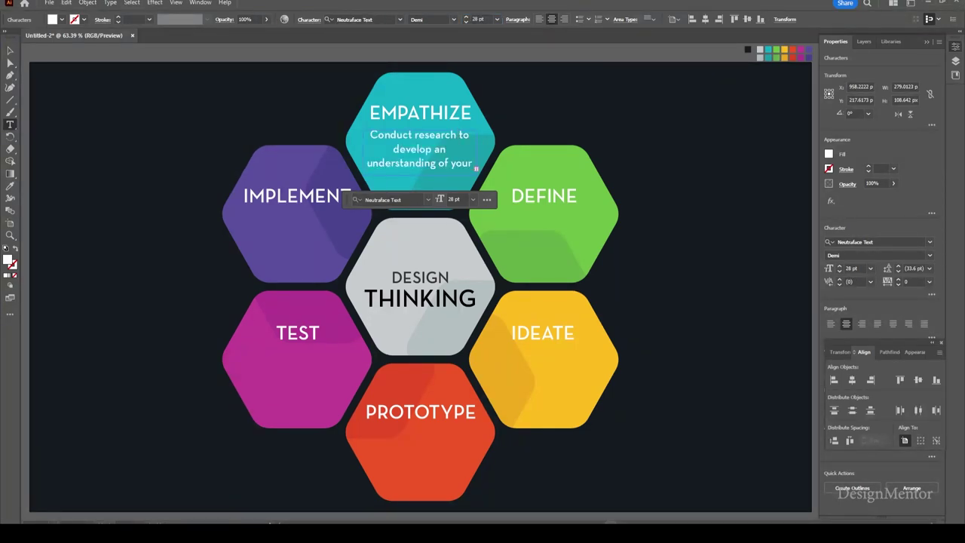
- Rebreak the lines before 'to' and 'your' so 'your users.' ends the paragraph
click(456, 134)
key(Return)
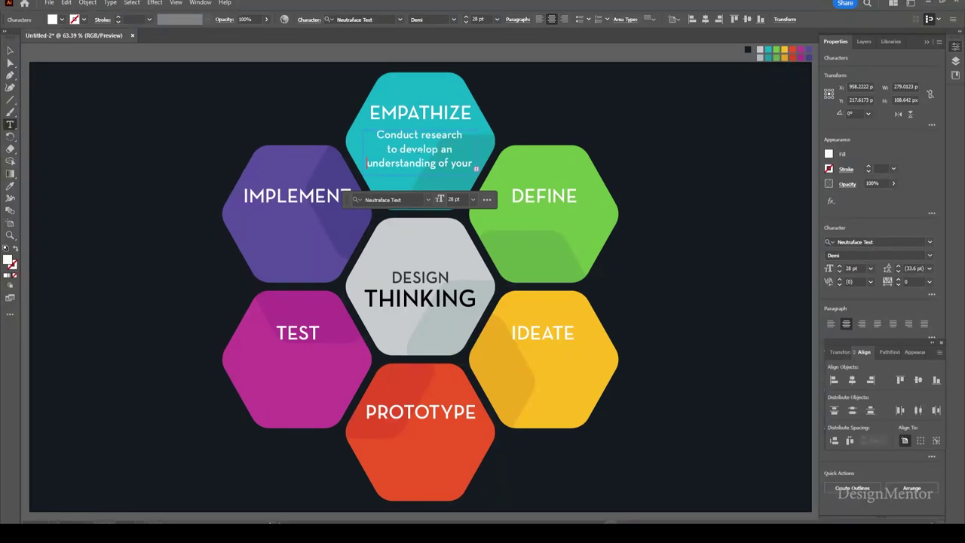
key(Escape)
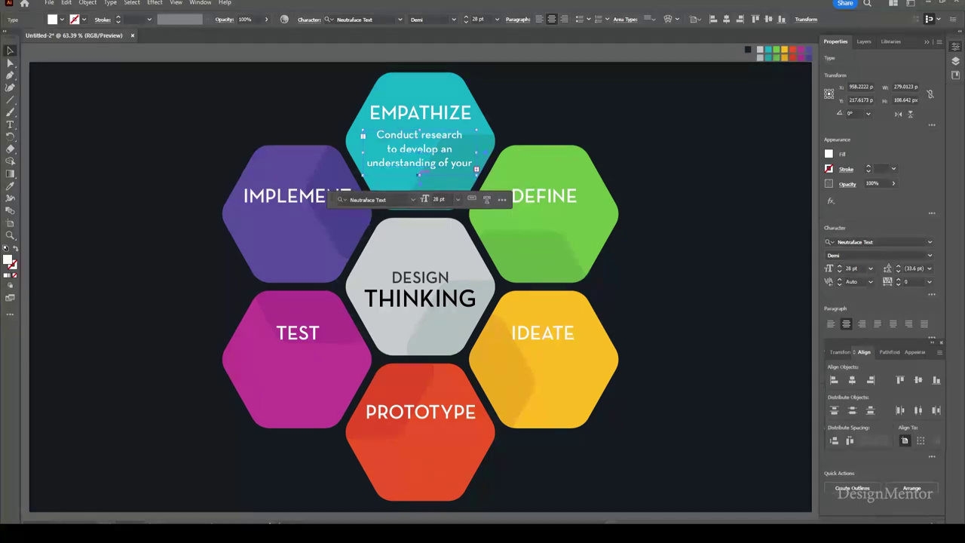
triple_click(420, 162)
key(Escape)
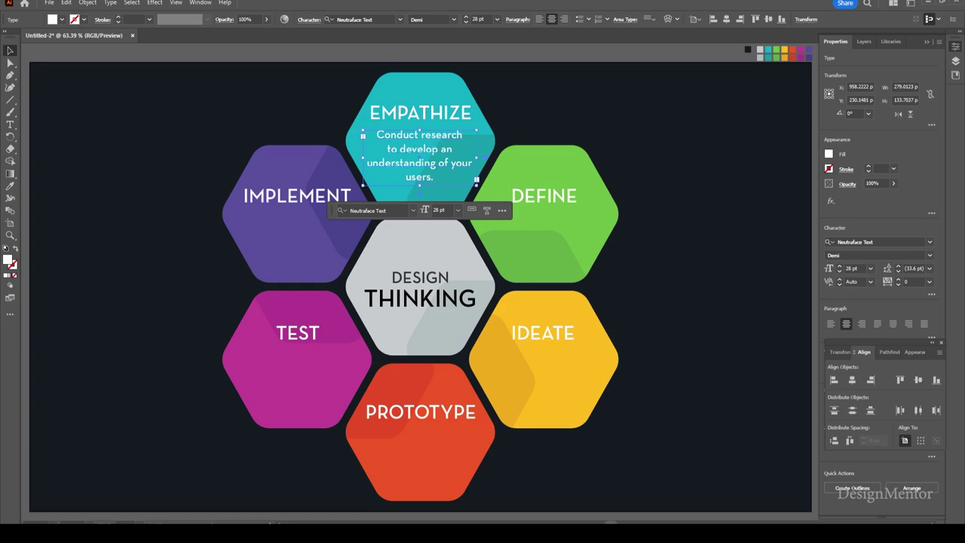
key(Return)
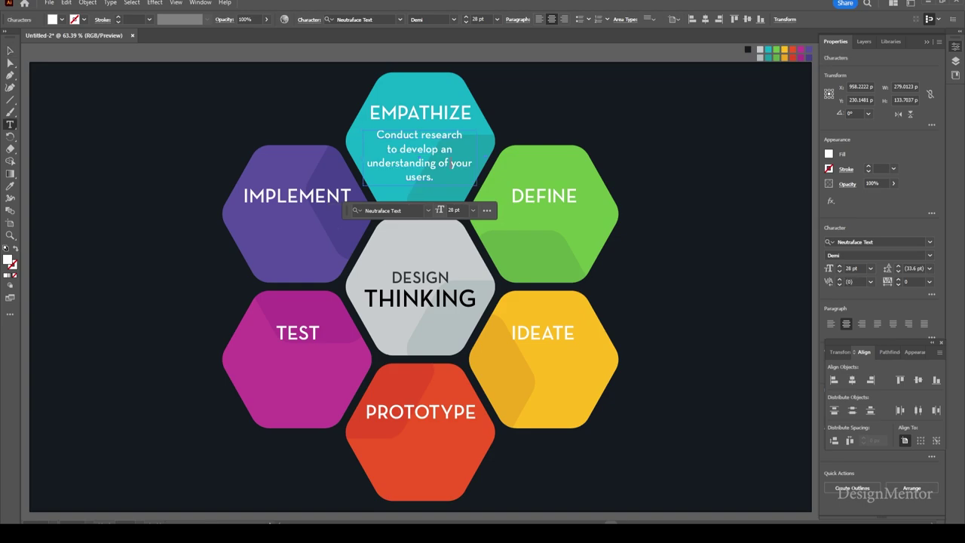
key(Return)
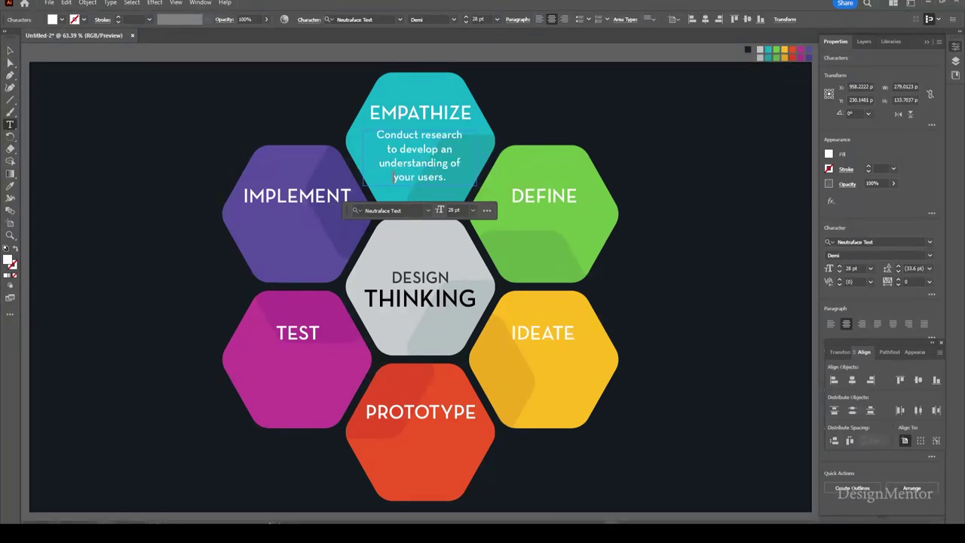
key(Escape)
key(ctrl+shift+a)
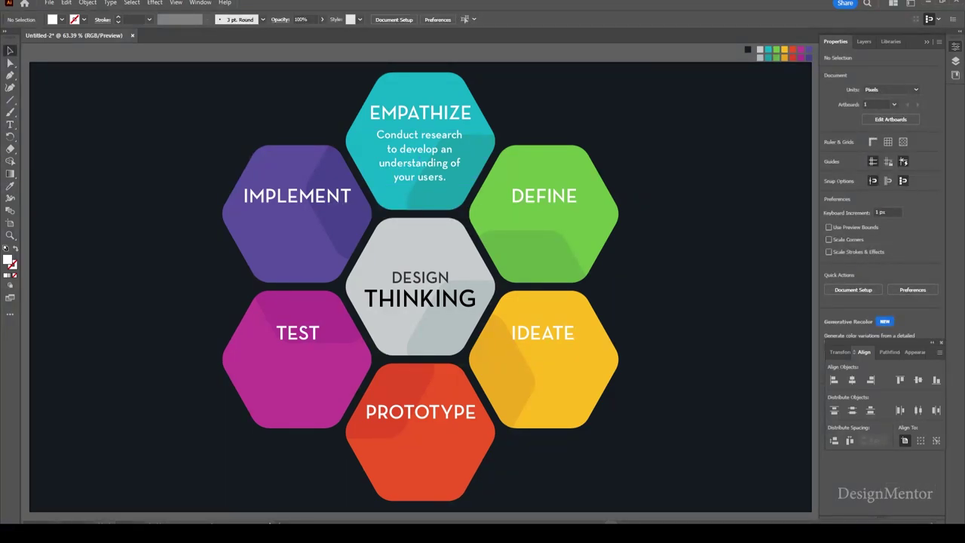
- Copy the description into DEFINE and retype it with line breaks before 'research' and 'problem exists.'
click(419, 155)
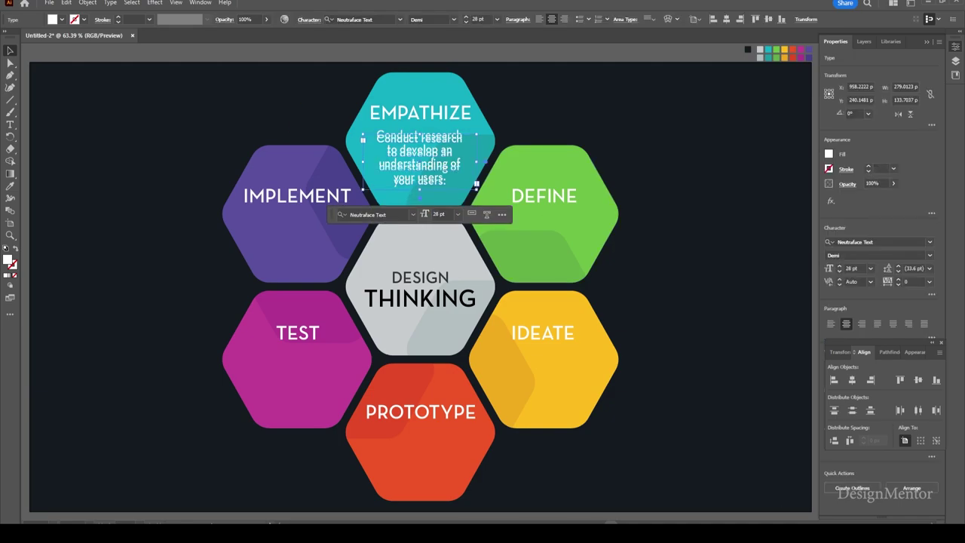
mouse_move(420, 185)
mouse_down()
mouse_move(419, 236)
mouse_move(434, 214)
mouse_move(543, 217)
mouse_up()
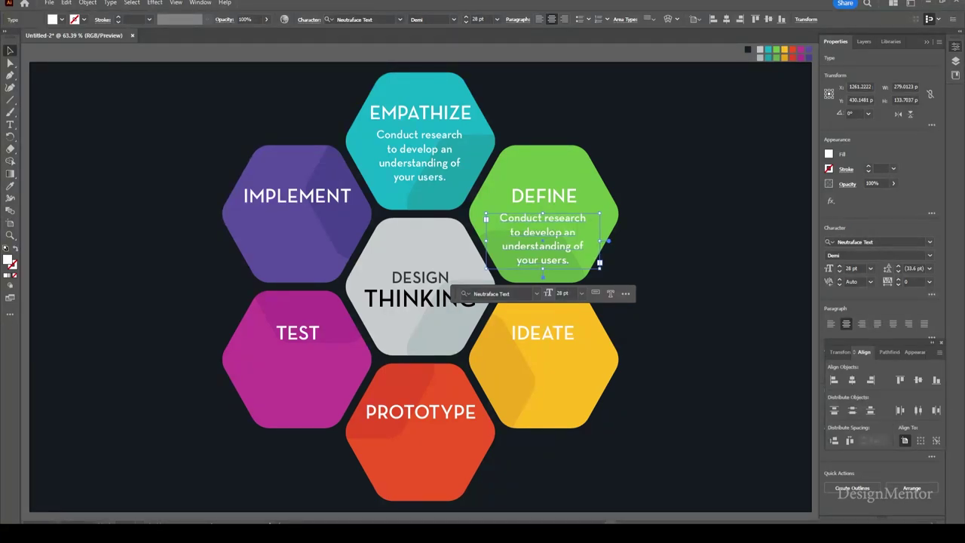
key(ctrl+shift+a)
text(t)
text(Combine all your research and observe where your users problem exists.)
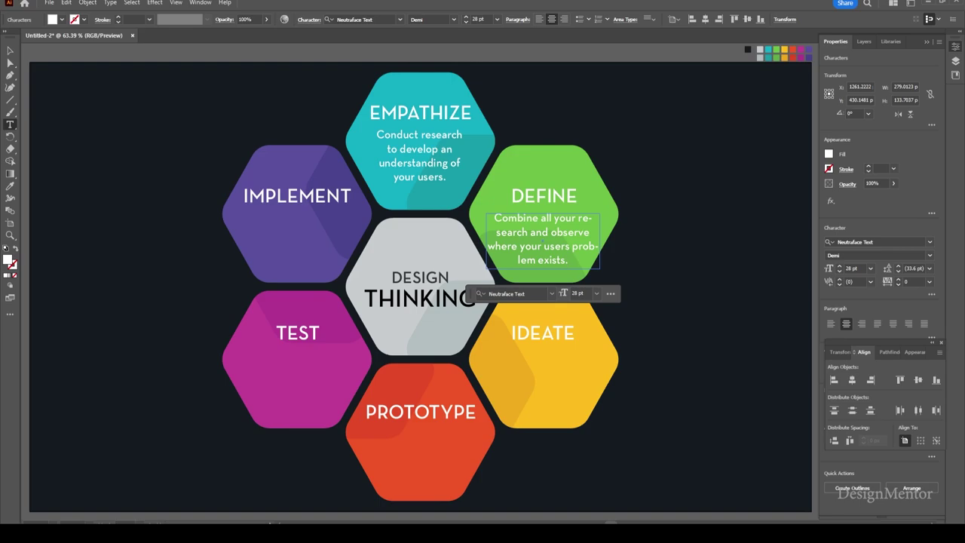
key(shift+Return)
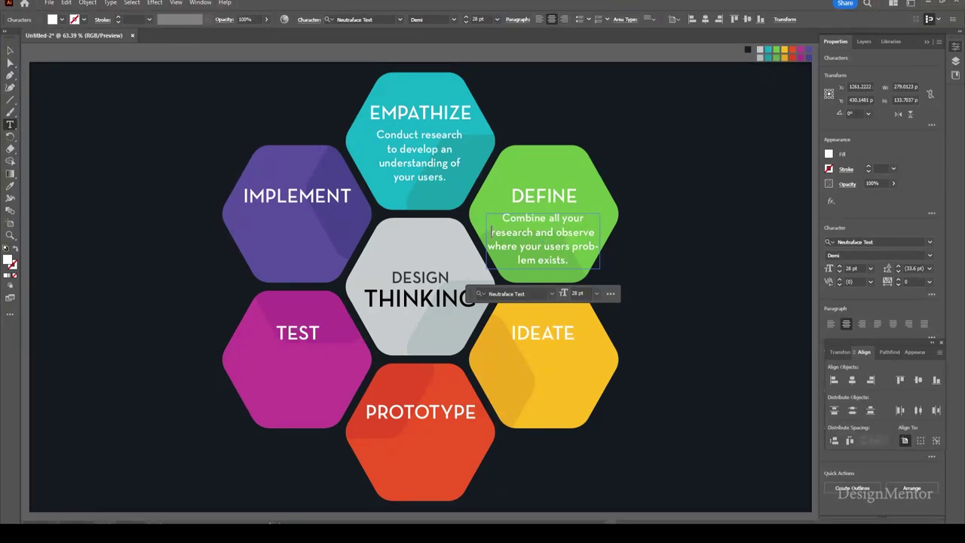
key(shift+Return)
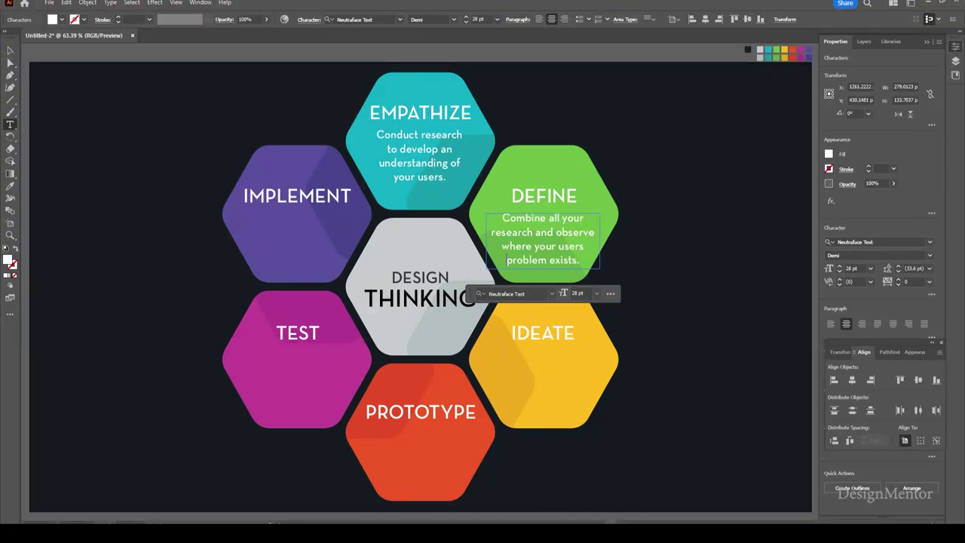
key(Escape)
click(630, 294)
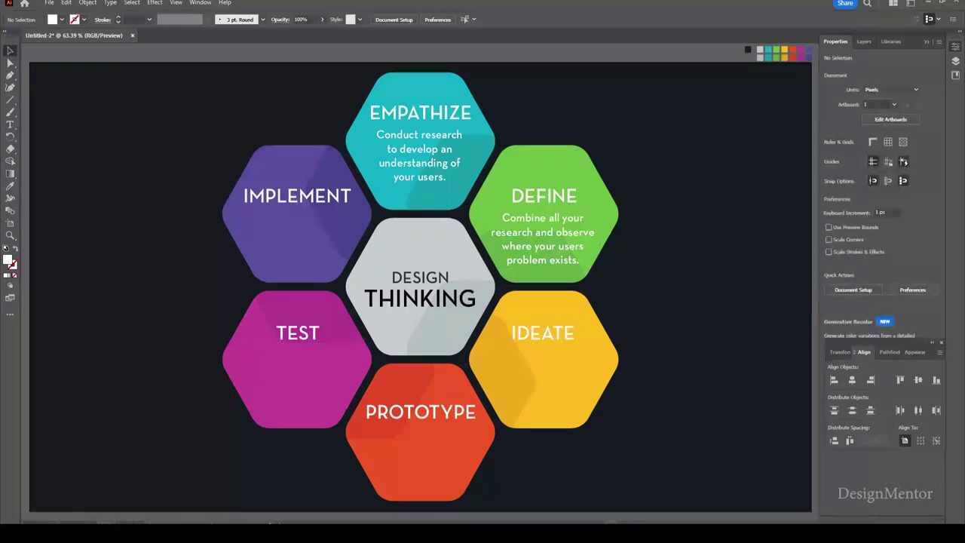
- Nudge the DEFINE heading and its description up together
click(544, 196)
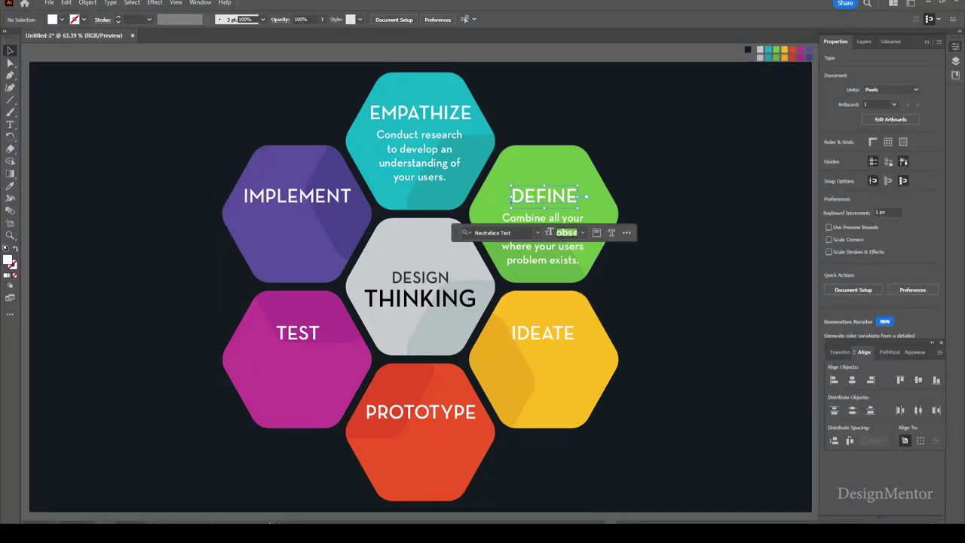
shift+click(543, 246)
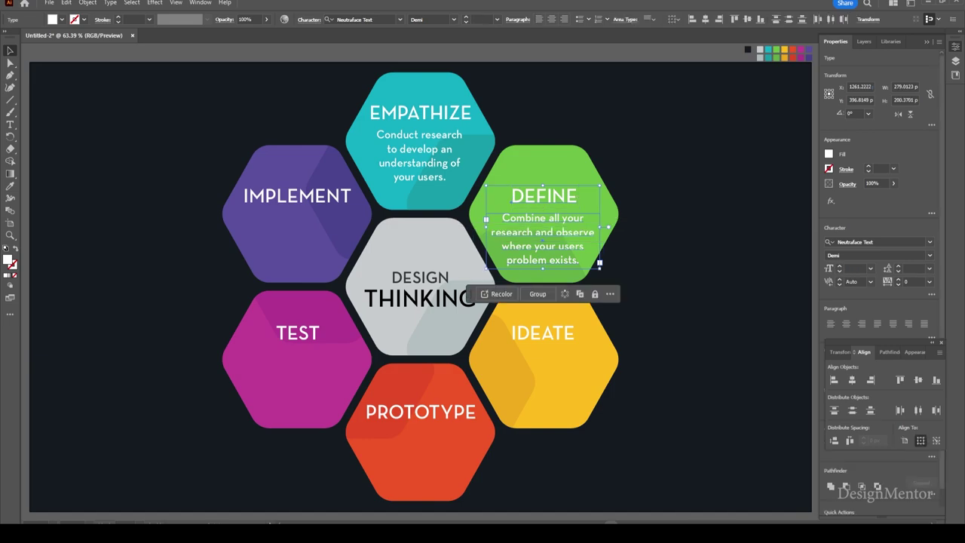
key(shift+Up)
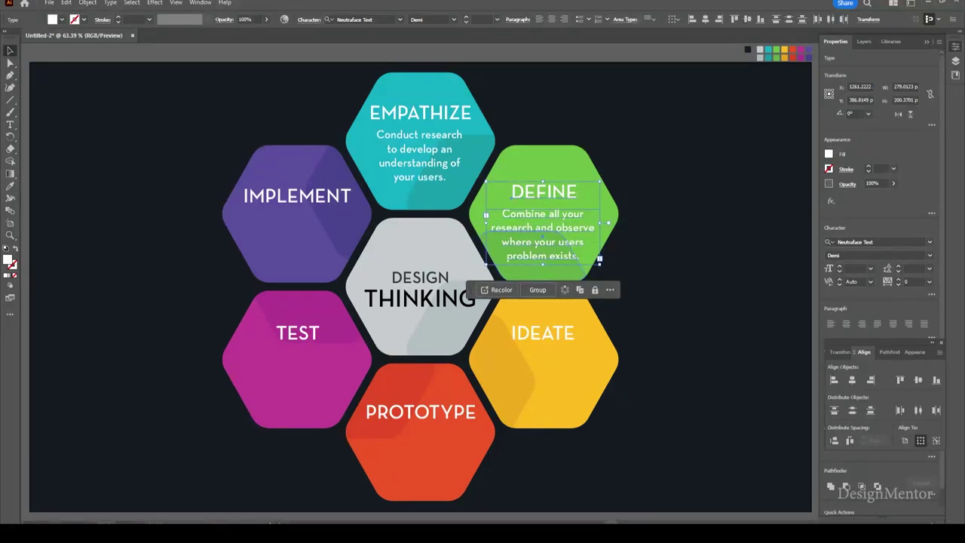
key(ctrl+shift+a)
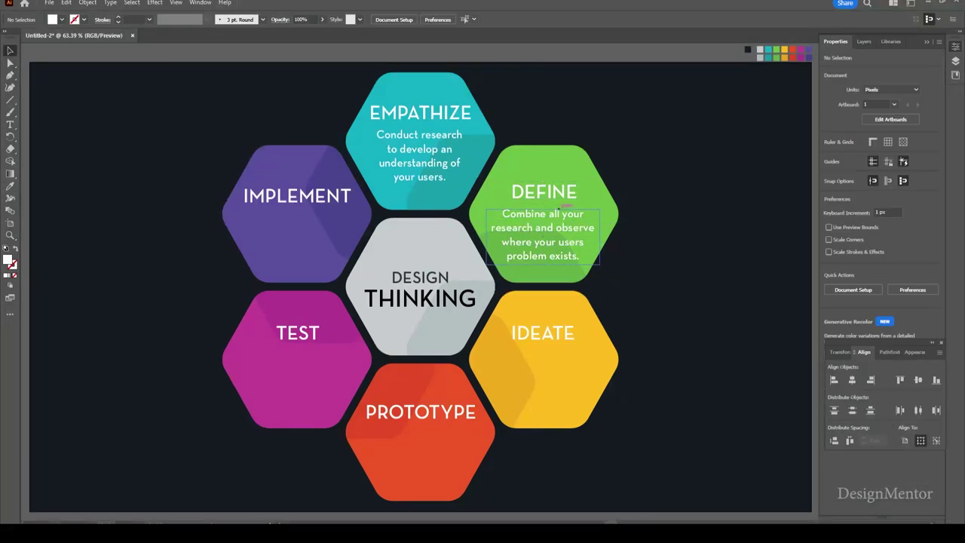
- Copy the DEFINE description into the yellow hexagon and replace it with 'Generate a range of Crazy, Creative Ideas.'
click(543, 235)
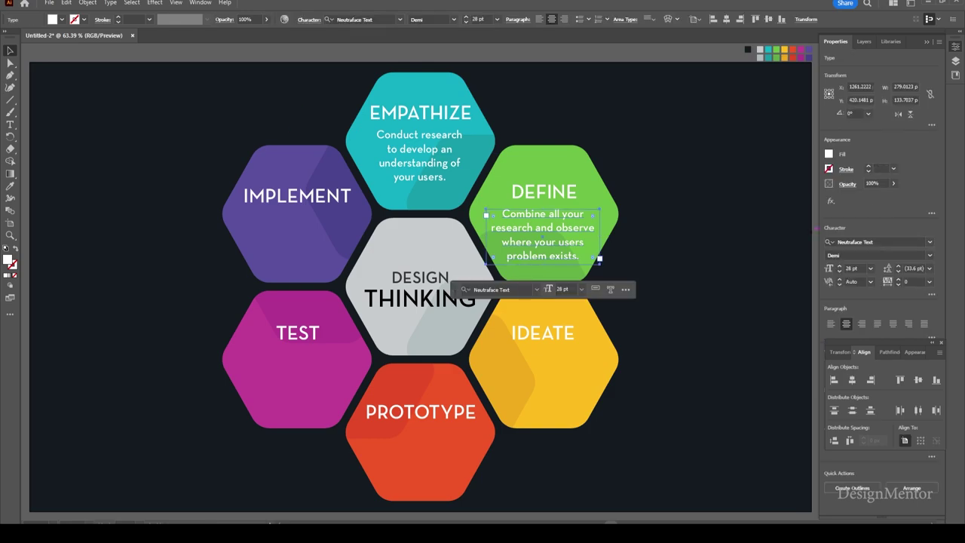
drag(543, 235, 543, 264)
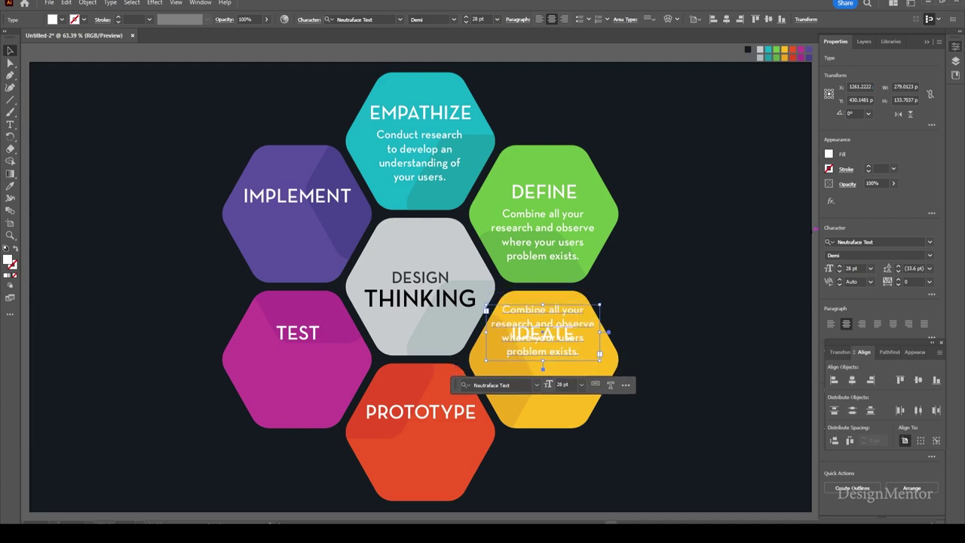
drag(542, 264, 543, 380)
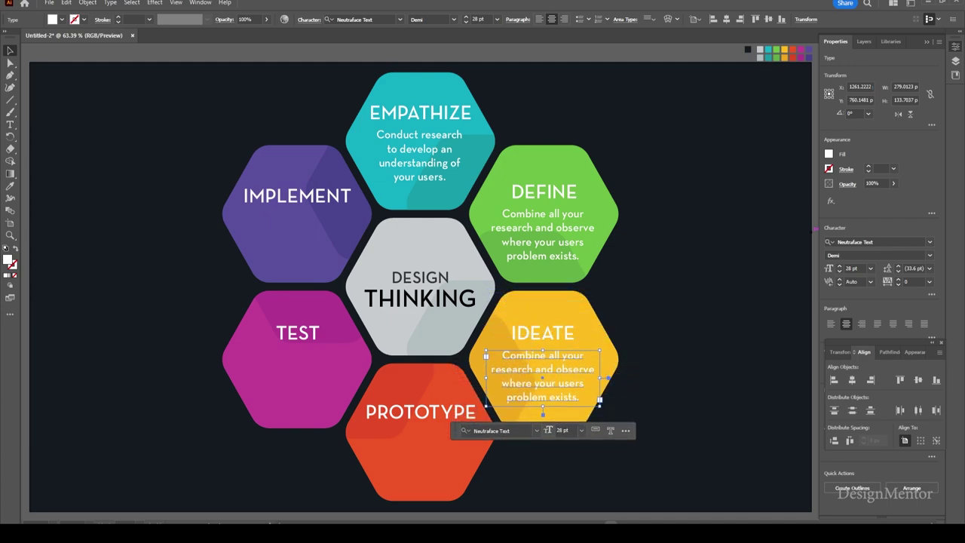
key(shift+Up)
key(shift+Down)
double_click(524, 355)
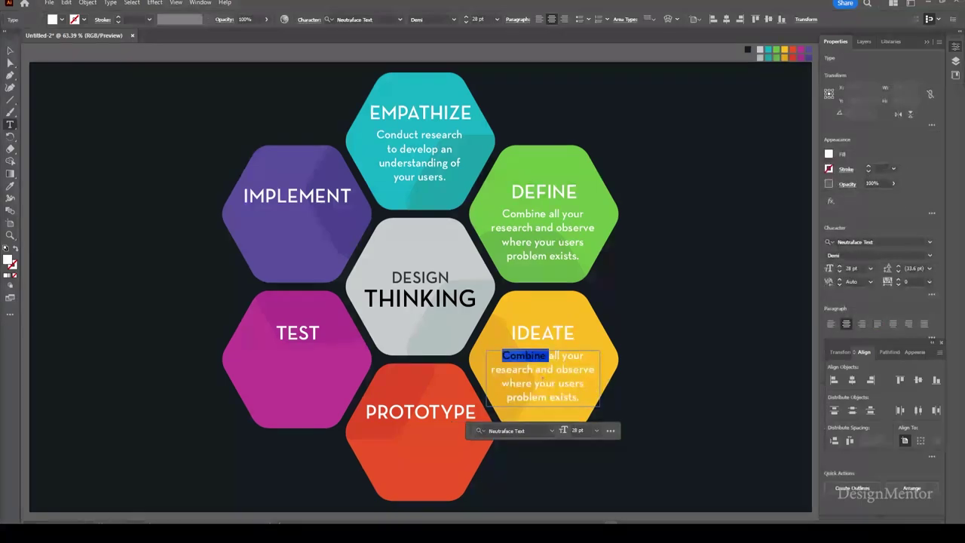
key(ctrl+a)
text(Generate a range of Crazy, Creative Ideas.)
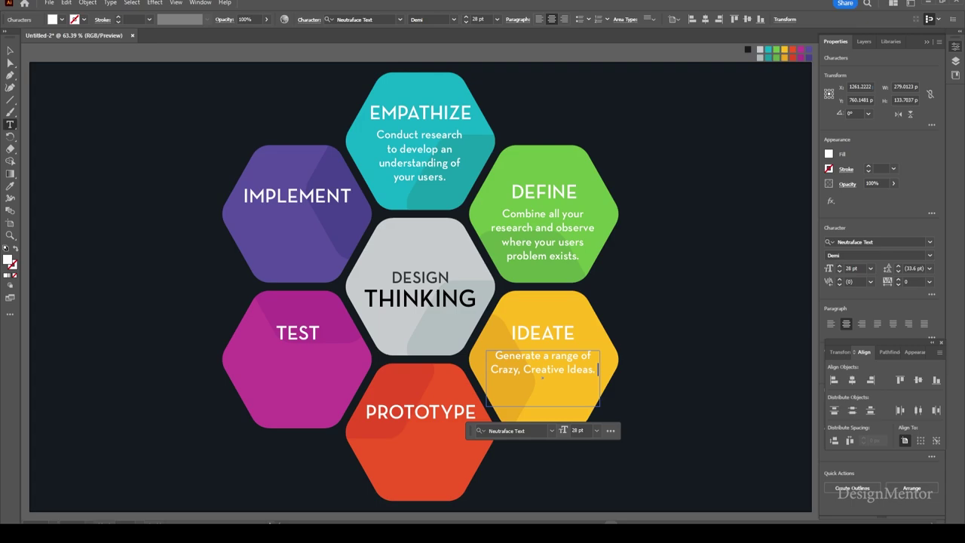
key(Escape)
key(ctrl+shift+a)
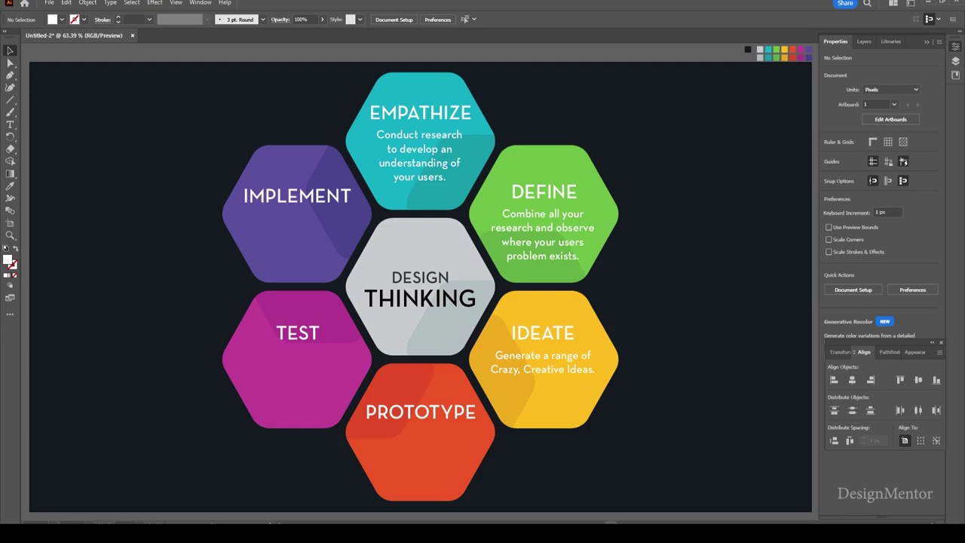
click(420, 134)
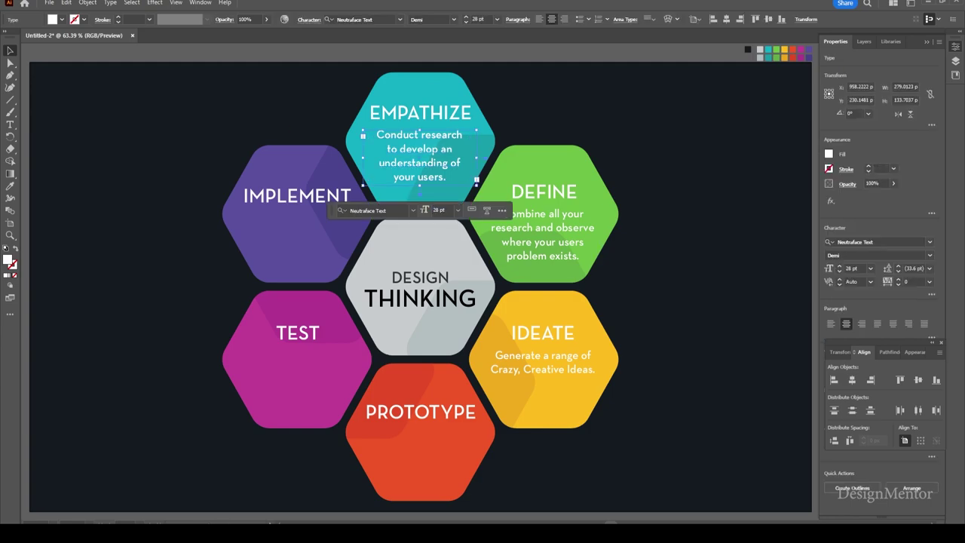
- Copy the EMPATHIZE description into the red hexagon, paste the prototype wording, and break before 'representations'
drag(419, 134, 420, 189)
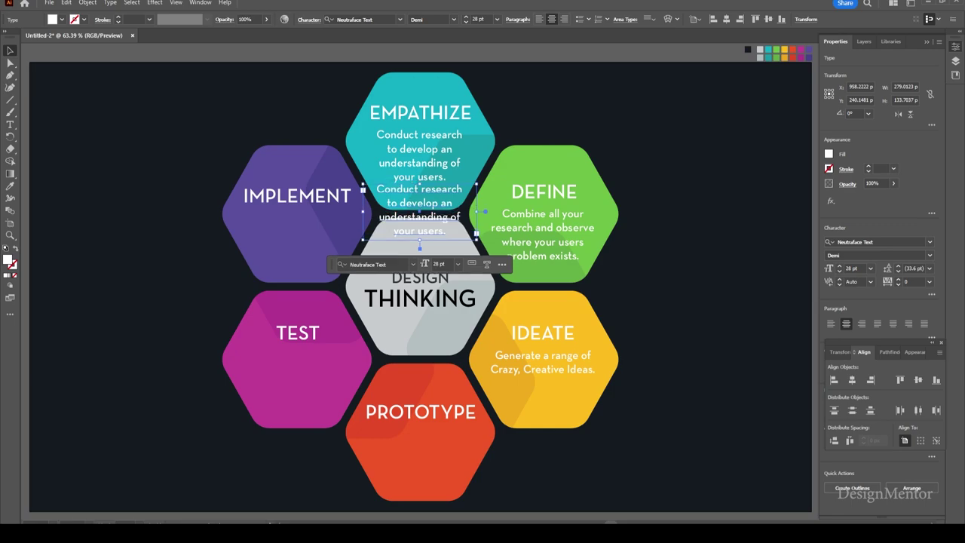
drag(419, 189, 420, 435)
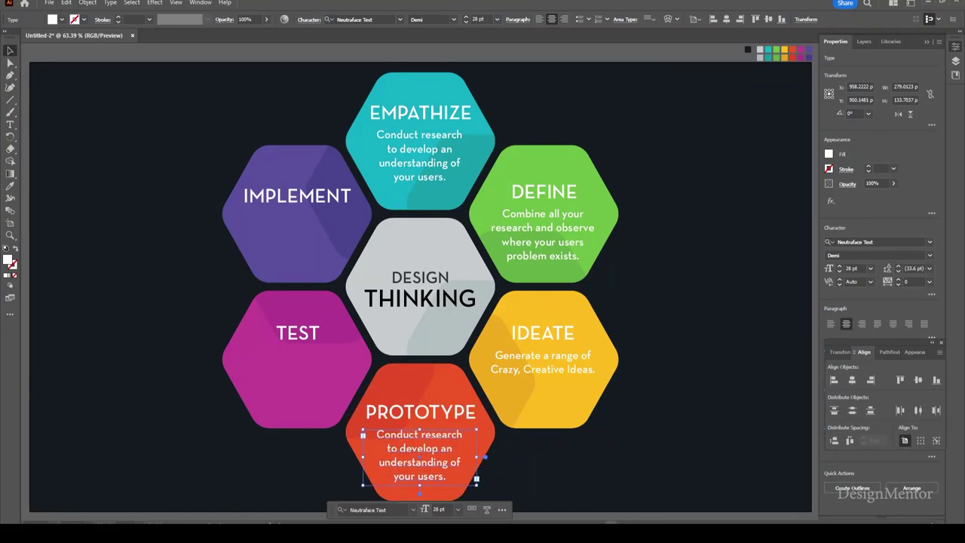
key(ctrl+shift+a)
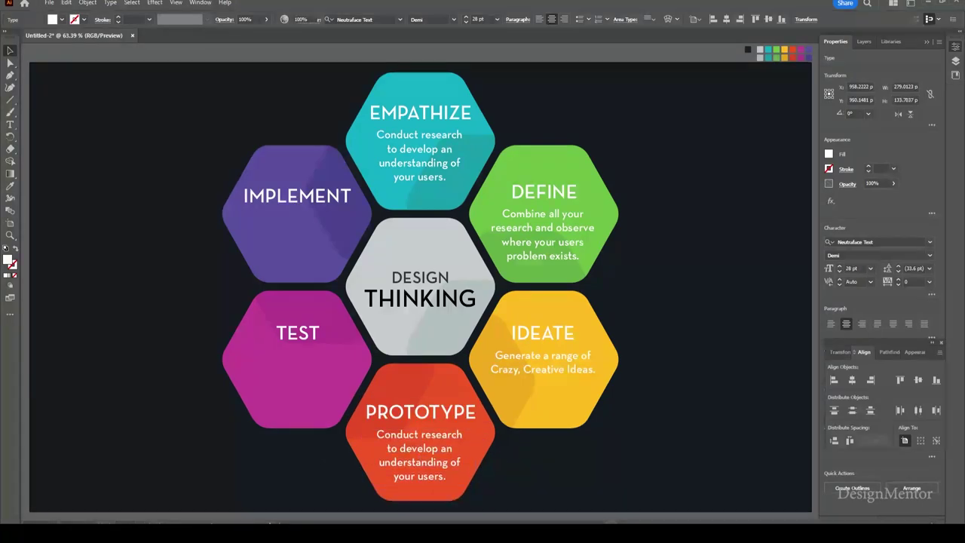
double_click(419, 454)
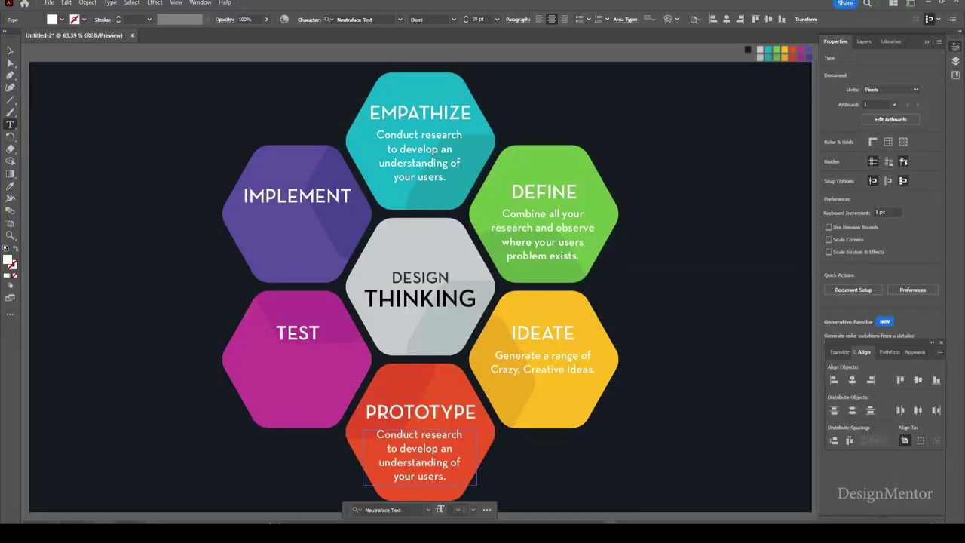
key(ctrl+a)
text(Build real, tactile representations for a range of your ideas.)
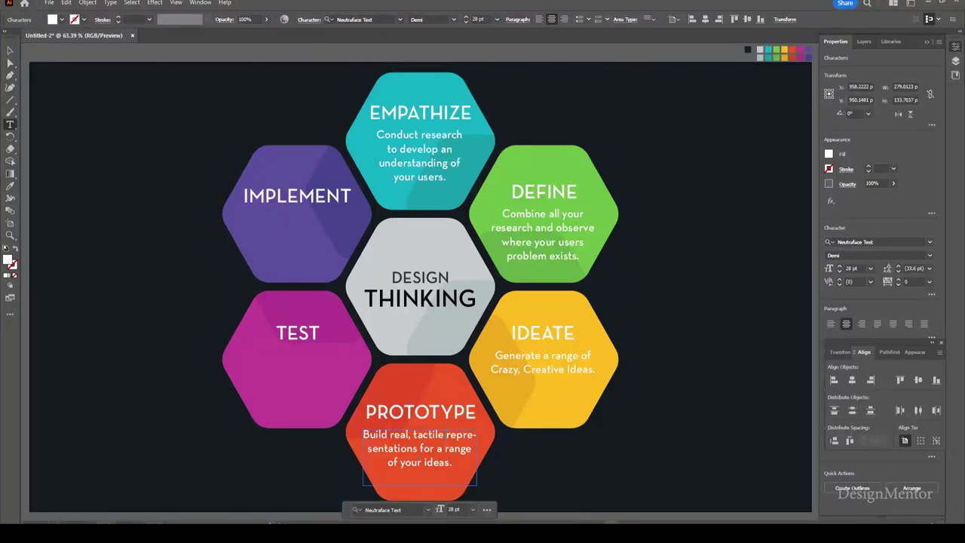
key(shift+Return)
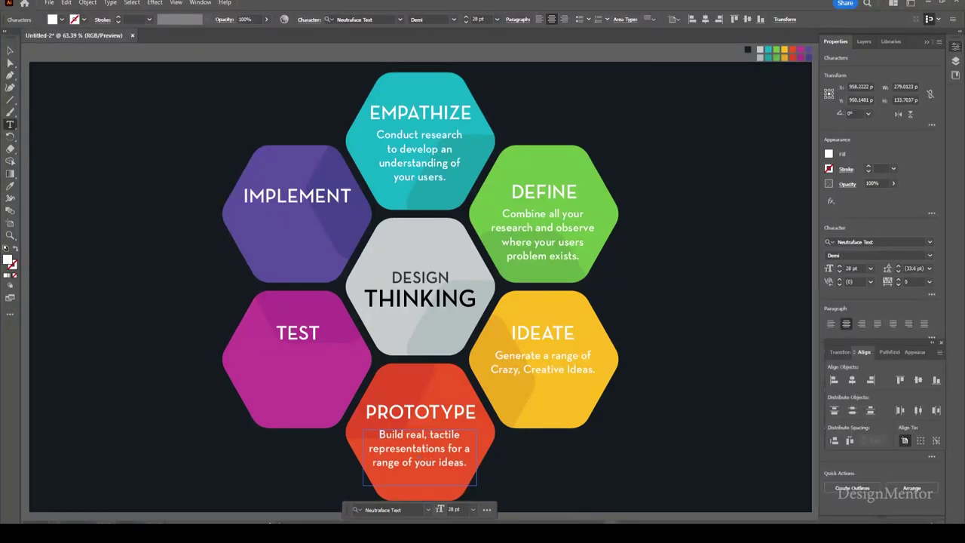
click(10, 51)
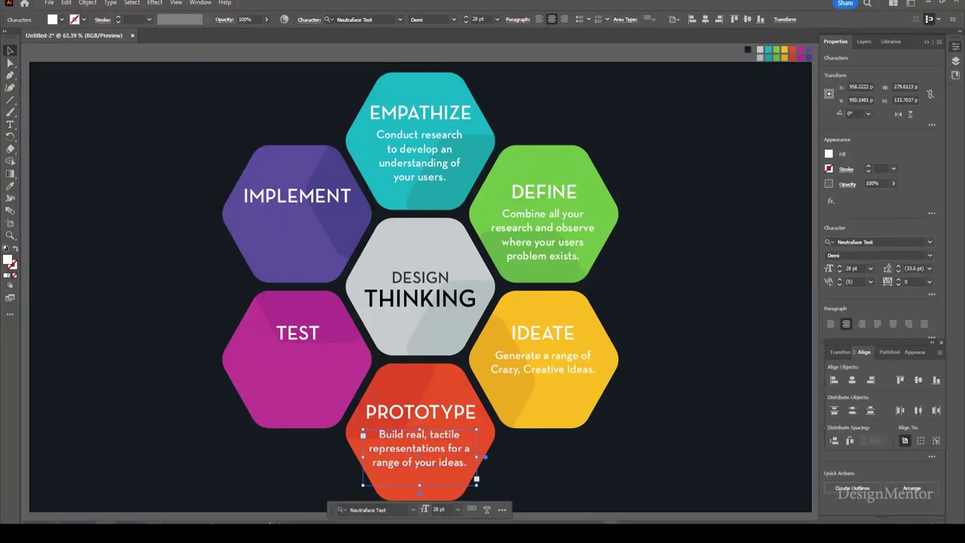
key(ctrl+shift+a)
click(420, 448)
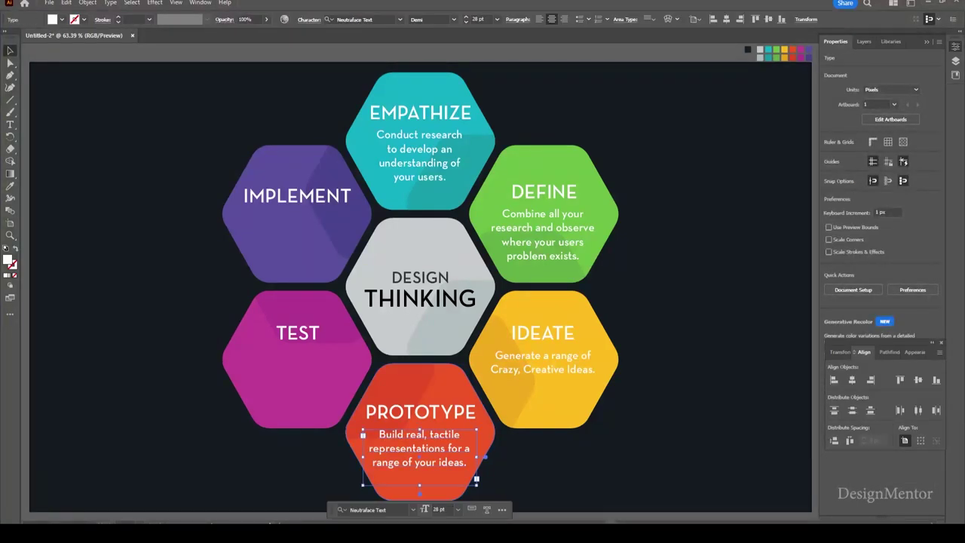
- Copy the IDEATE description into the magenta TEST hexagon and nudge it into place
key(ctrl+shift+a)
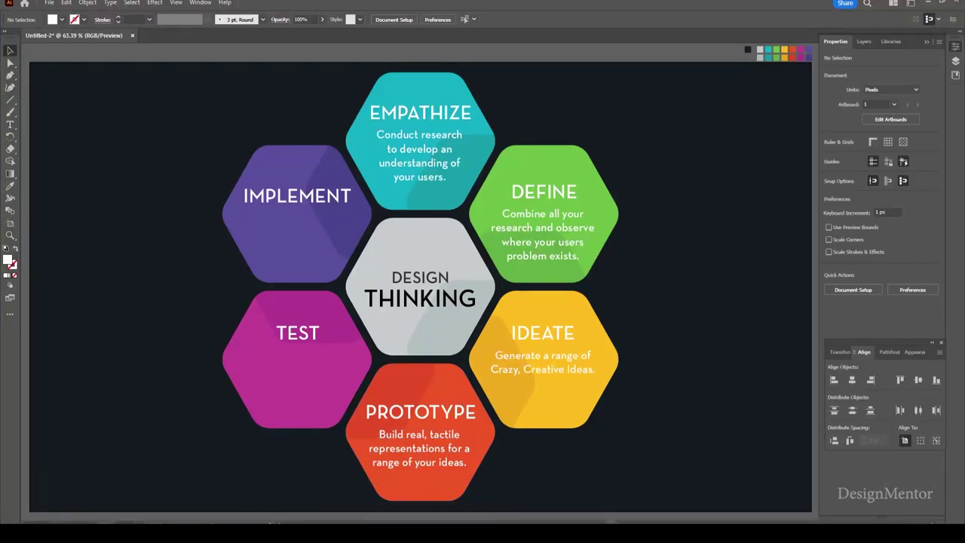
click(543, 363)
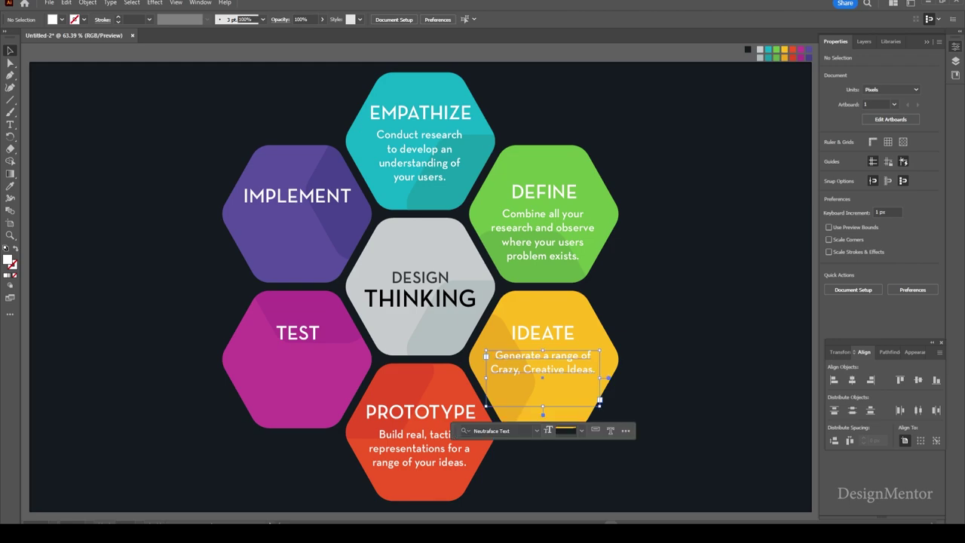
drag(543, 363, 409, 363)
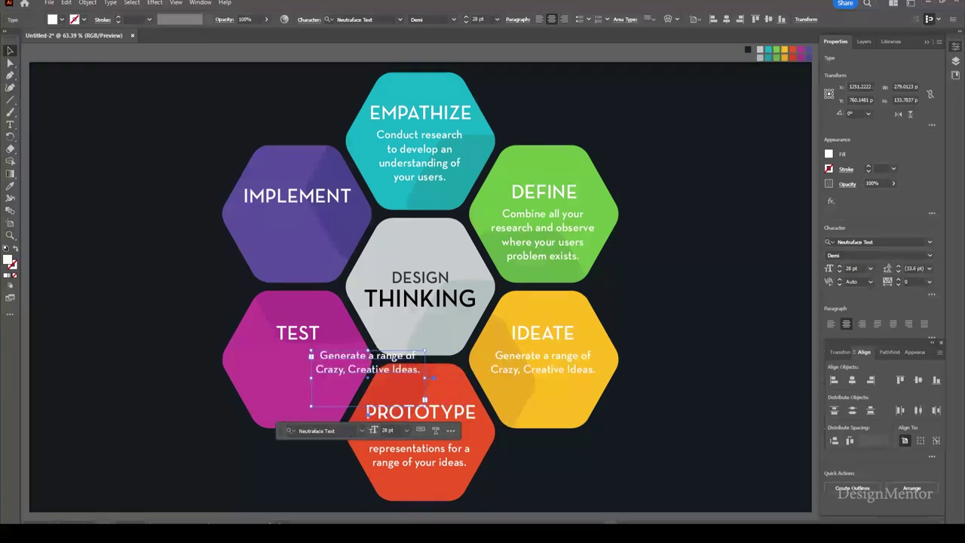
drag(409, 363, 294, 362)
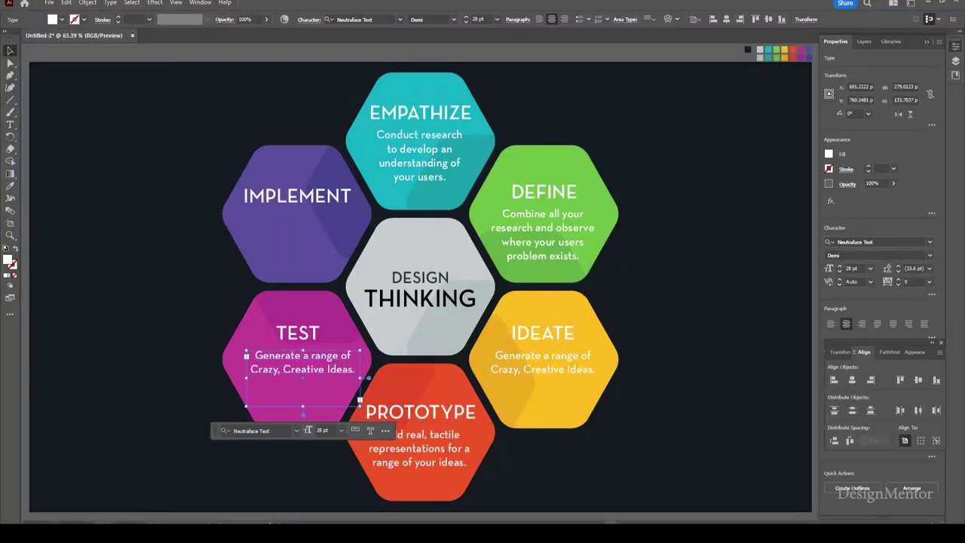
key(shift+Right)
key(ctrl+shift+a)
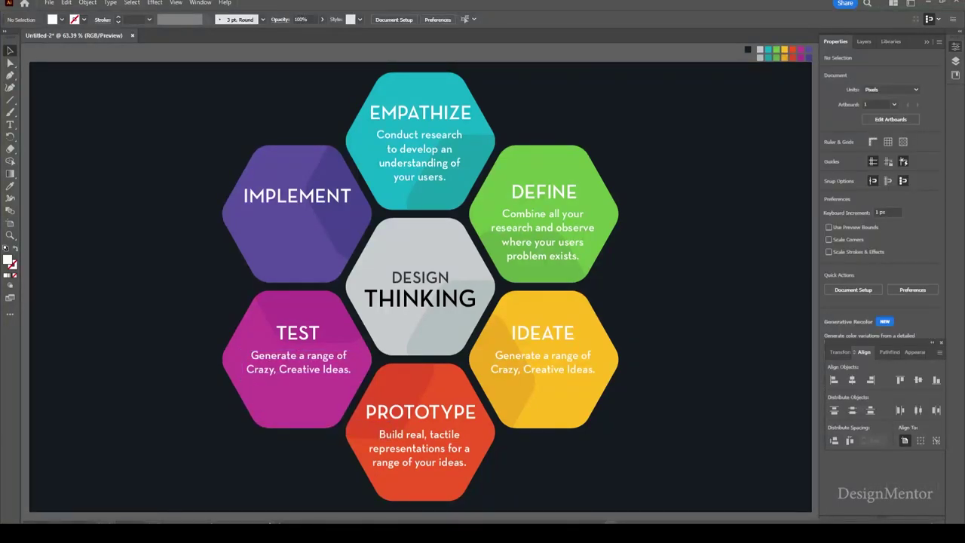
- Replace the copied text with 'Return to your users for feedback.'
key(t)
click(300, 407)
key(ctrl+a)
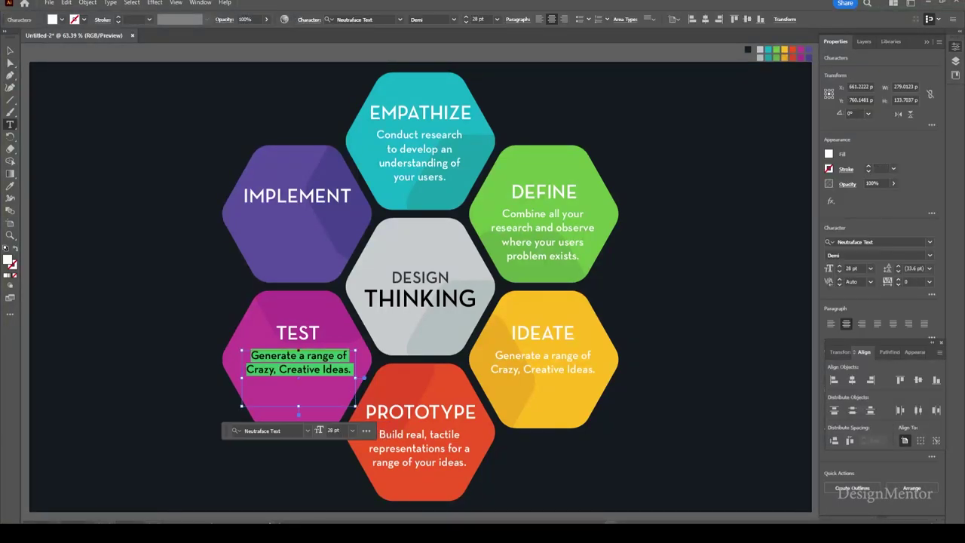
text(Return to your users for feedback.)
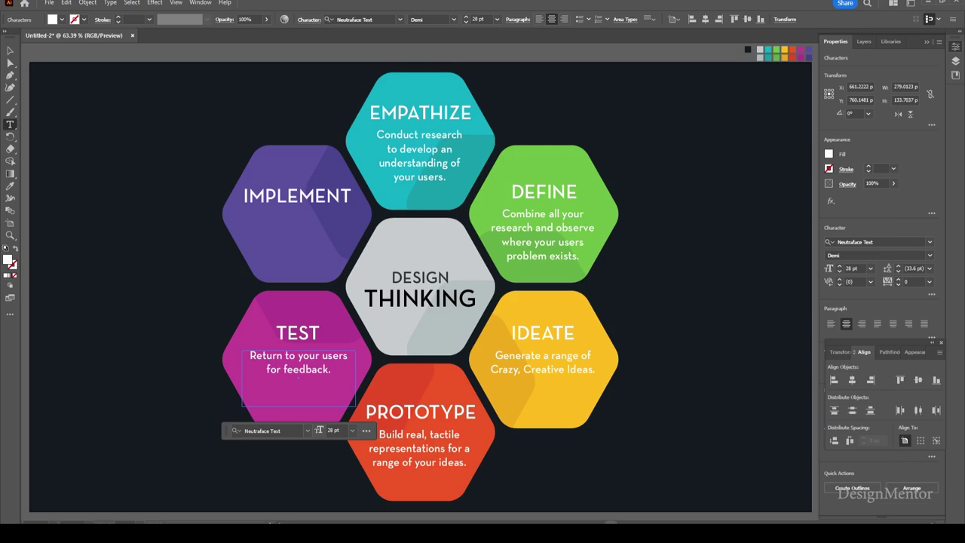
key(Escape)
key(ctrl+shift+a)
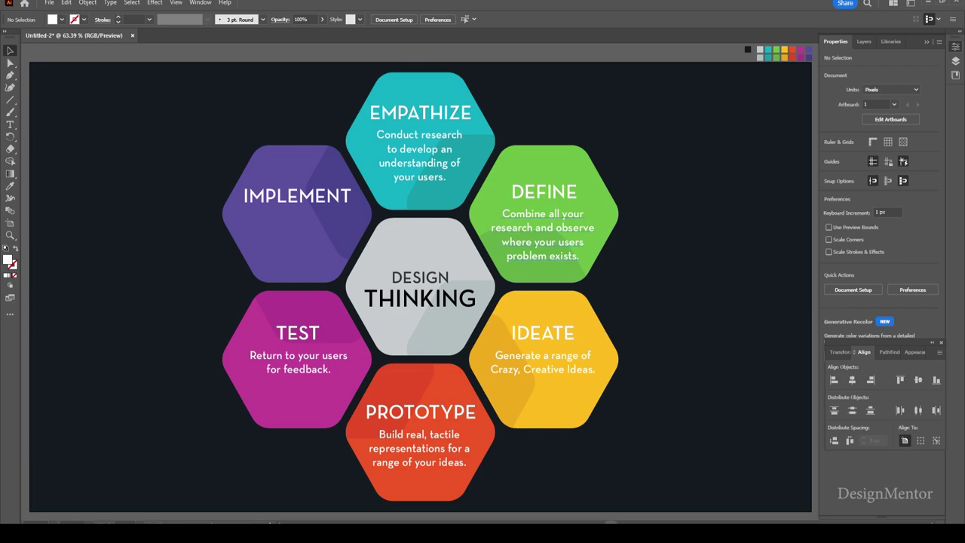
- Copy the DEFINE description into the IMPLEMENT hexagon and centre it horizontally
click(543, 234)
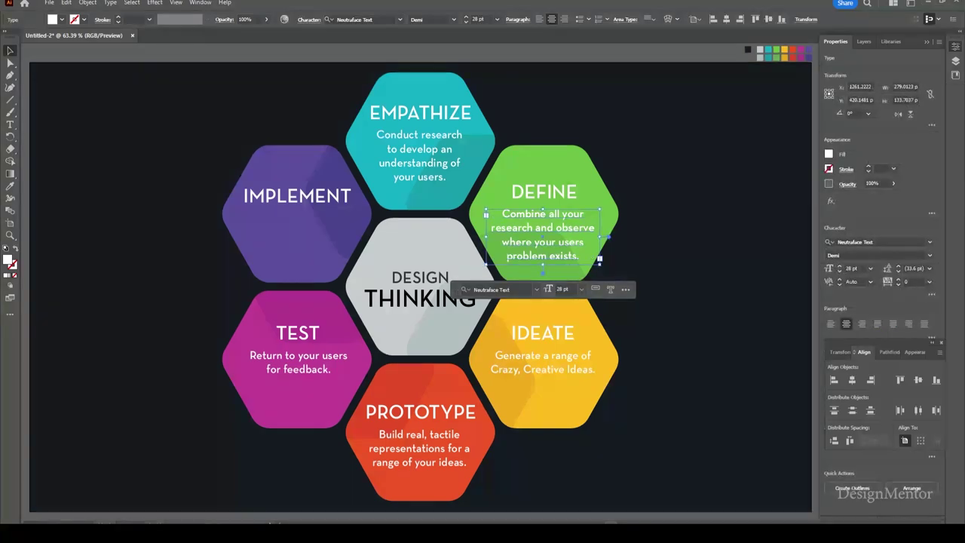
drag(543, 237, 417, 237)
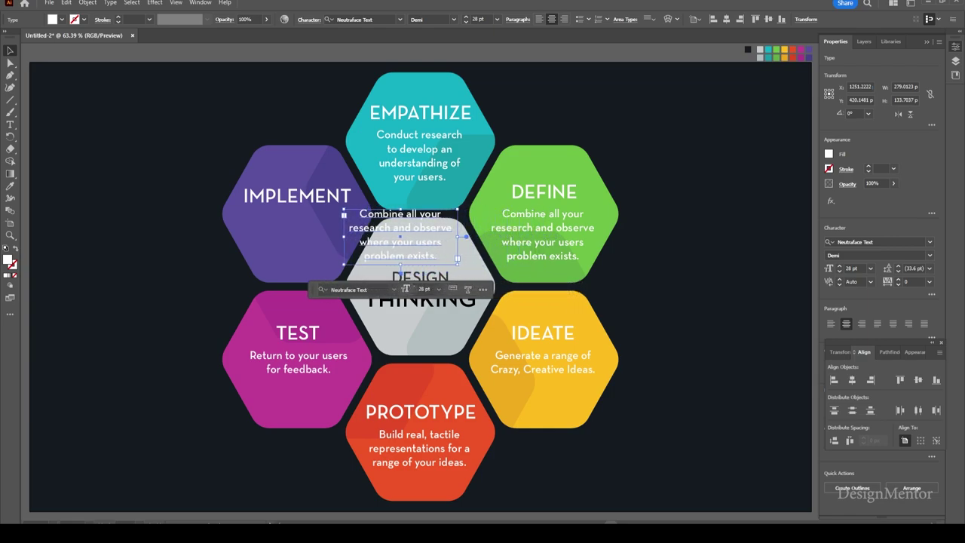
drag(417, 237, 295, 237)
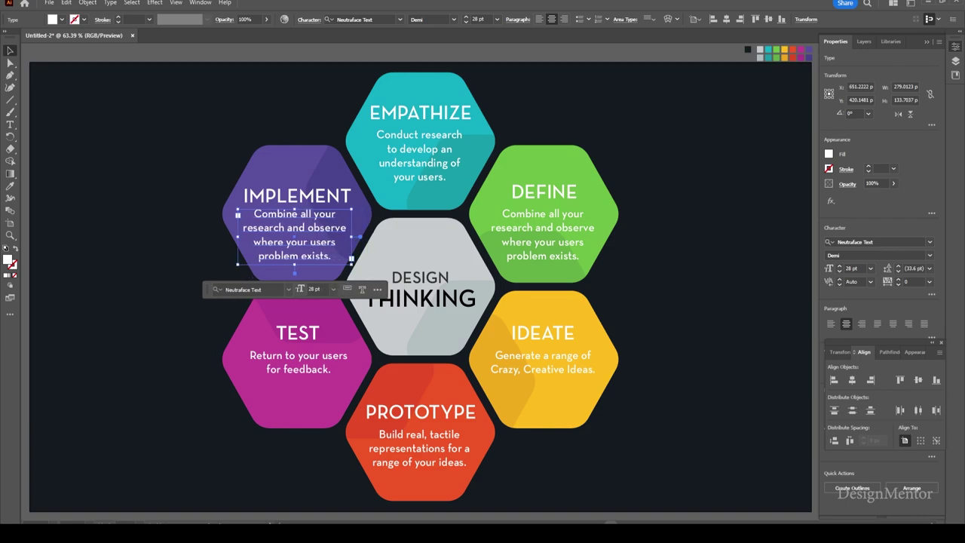
key(Right)
key(Right)
key(Right)
key(Right)
key(Right)
key(Right)
key(Right)
key(Right)
key(Right)
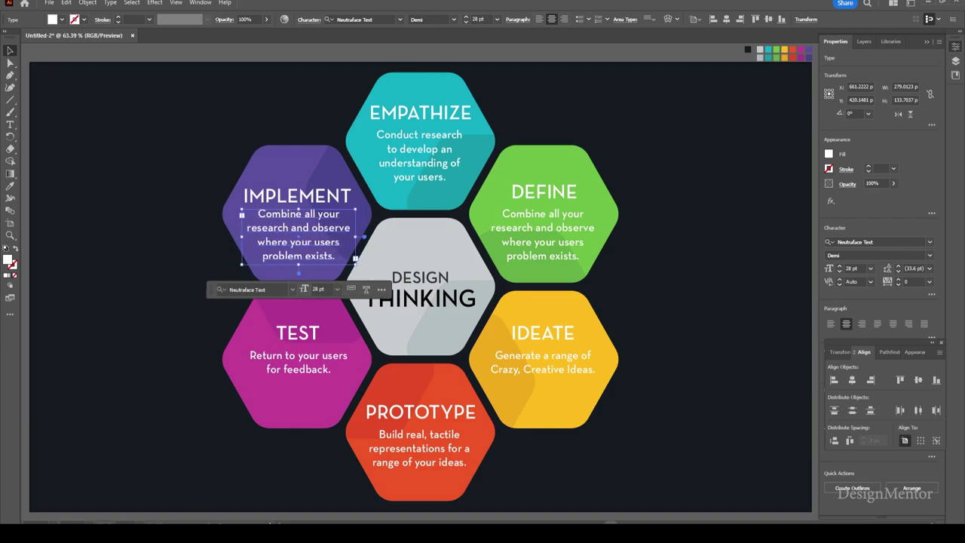
key(Left)
key(Left)
key(Left)
key(Left)
key(Left)
key(Left)
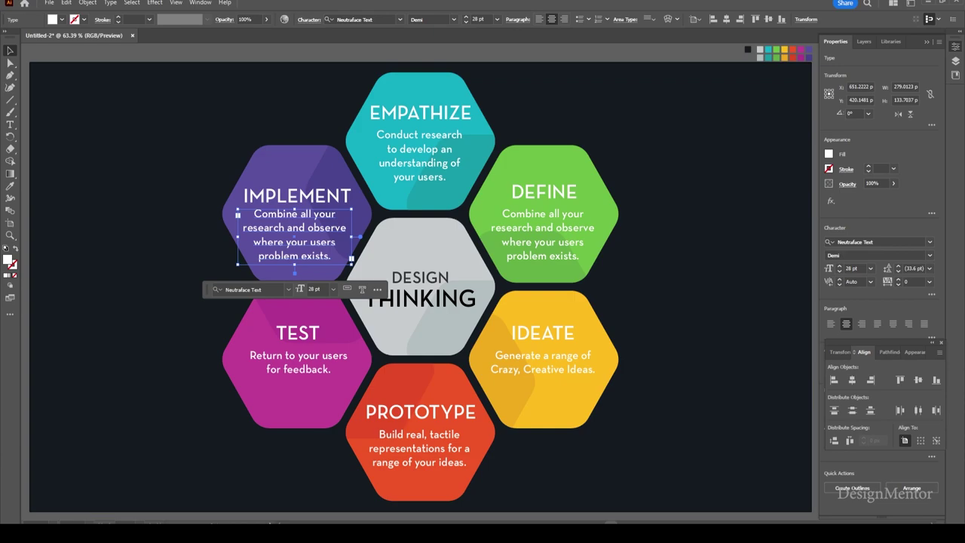
key(Right)
key(Right)
key(Right)
key(Right)
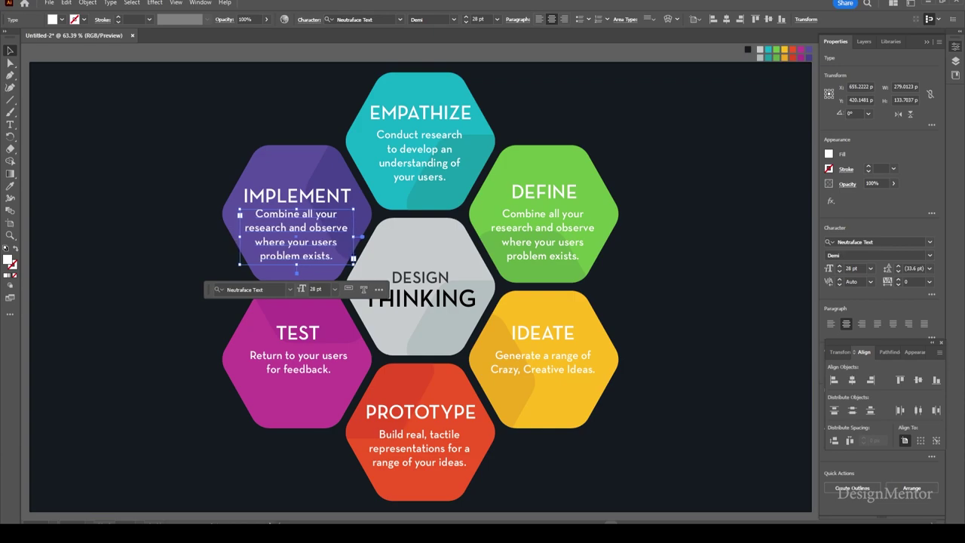
key(ctrl+shift+a)
- Change the copied text to "Put the vision into effect." and nudge it slightly down
key(t)
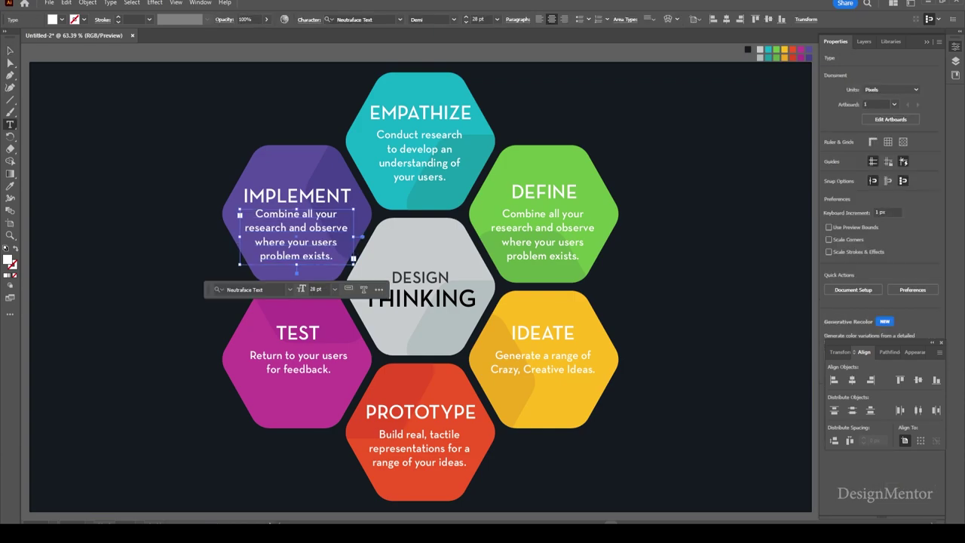
click(313, 214)
key(ctrl+a)
text(Put the vision into effect.)
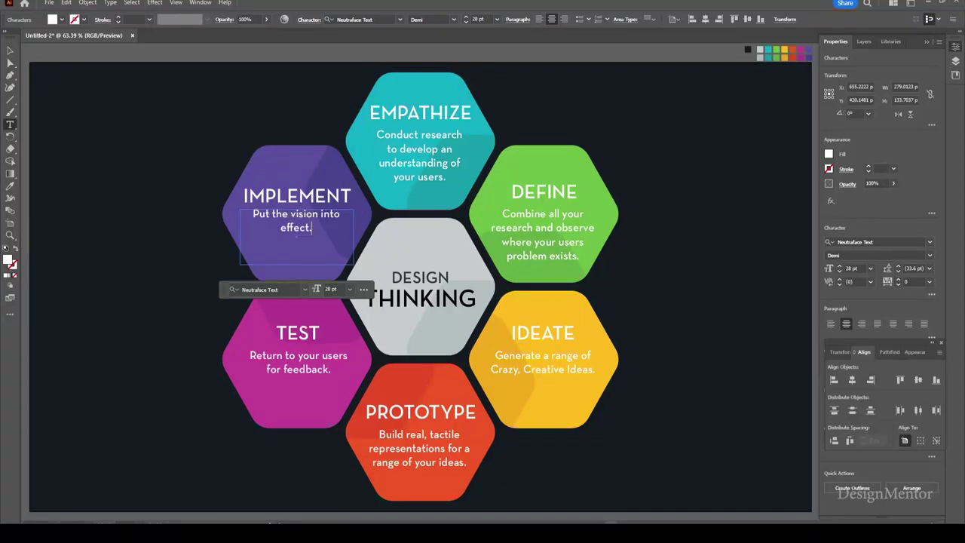
key(Escape)
key(ctrl+shift+a)
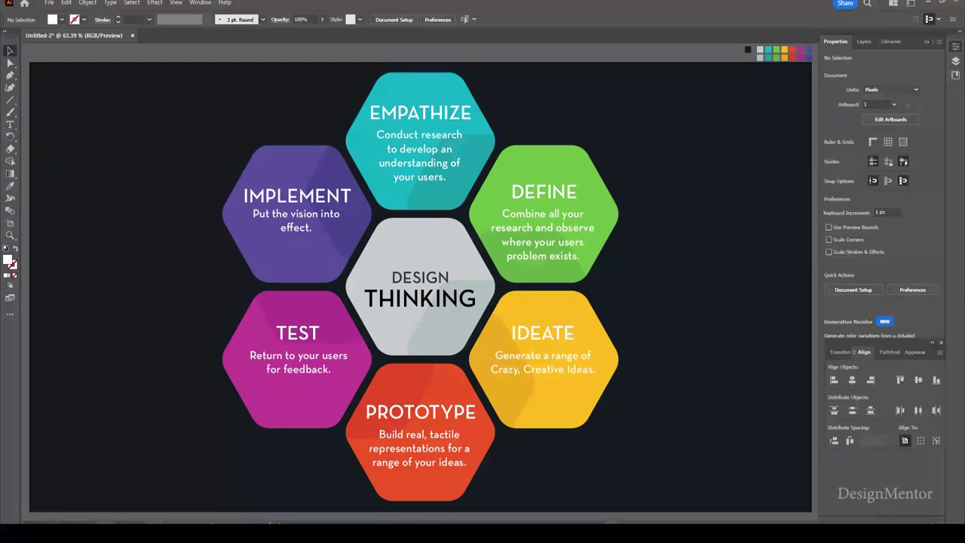
click(349, 252)
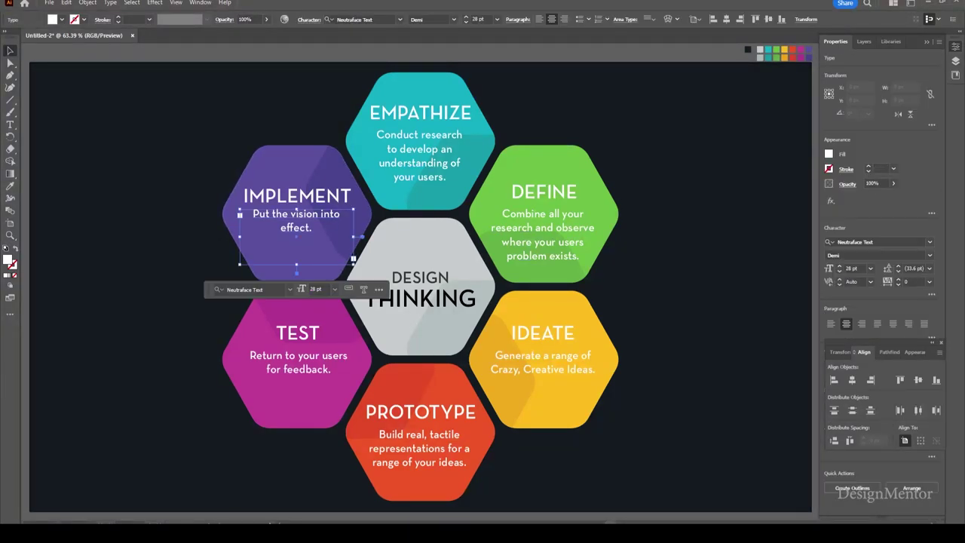
key(shift+Down)
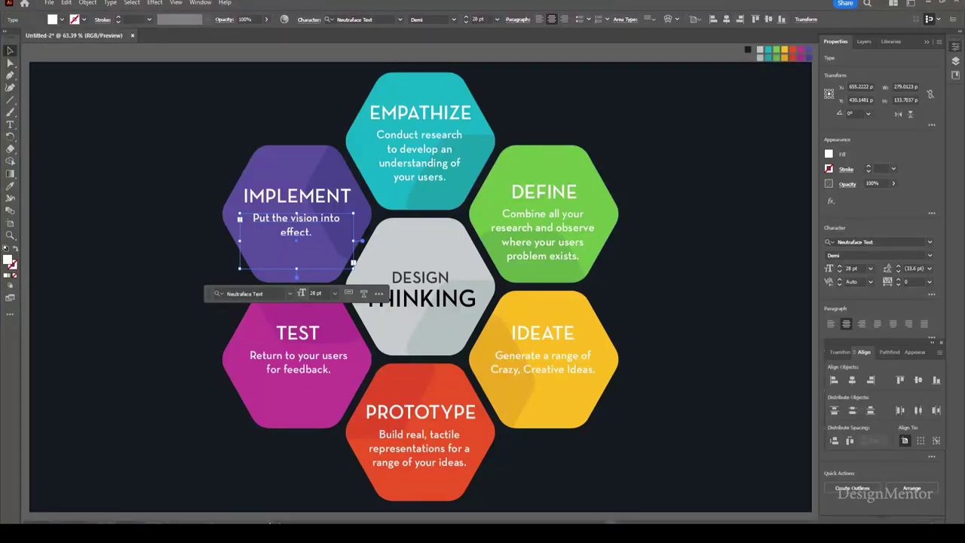
key(ctrl+shift+a)
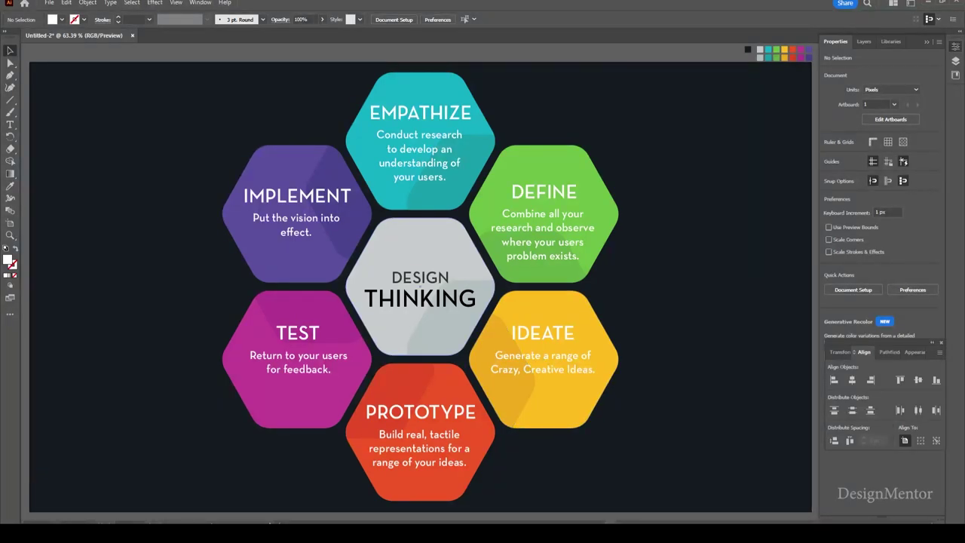
- Raise the DESIGN and THINKING title words together a few pixels, to around Y 541 px
click(448, 278)
click(451, 298)
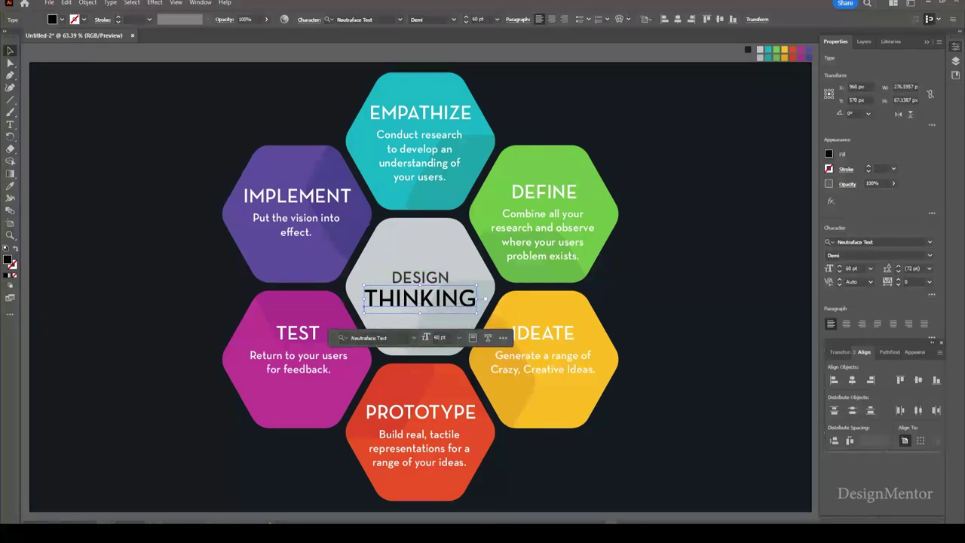
key(shift+Up)
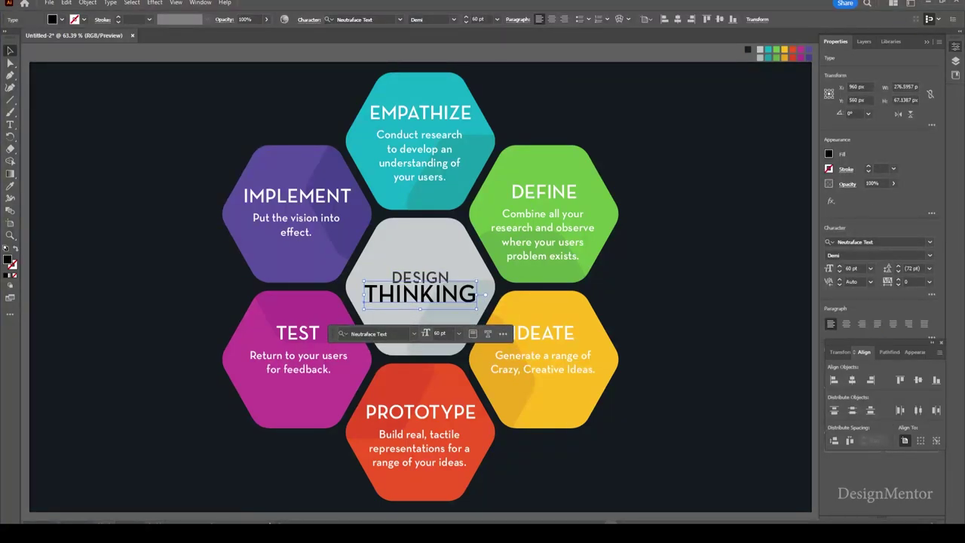
key(shift+Down)
click(445, 278)
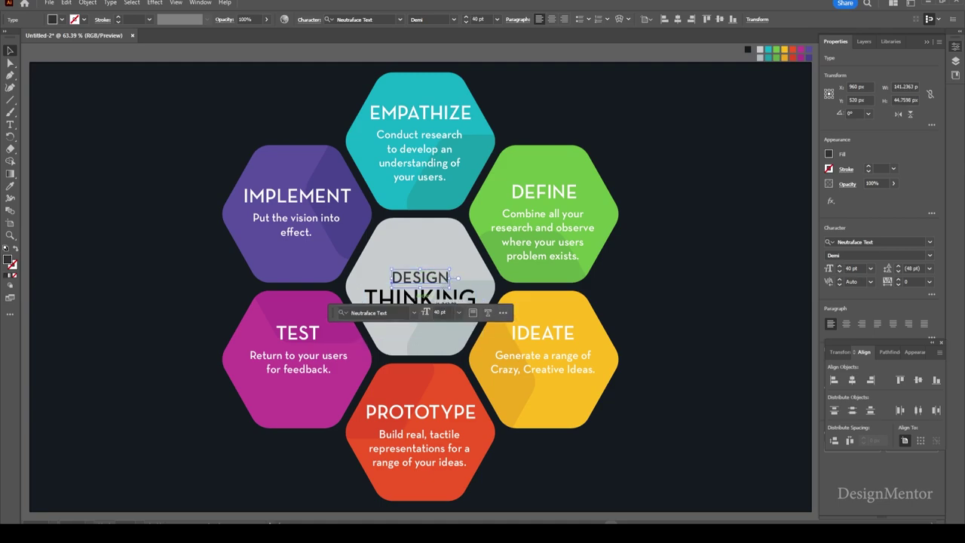
shift+click(452, 298)
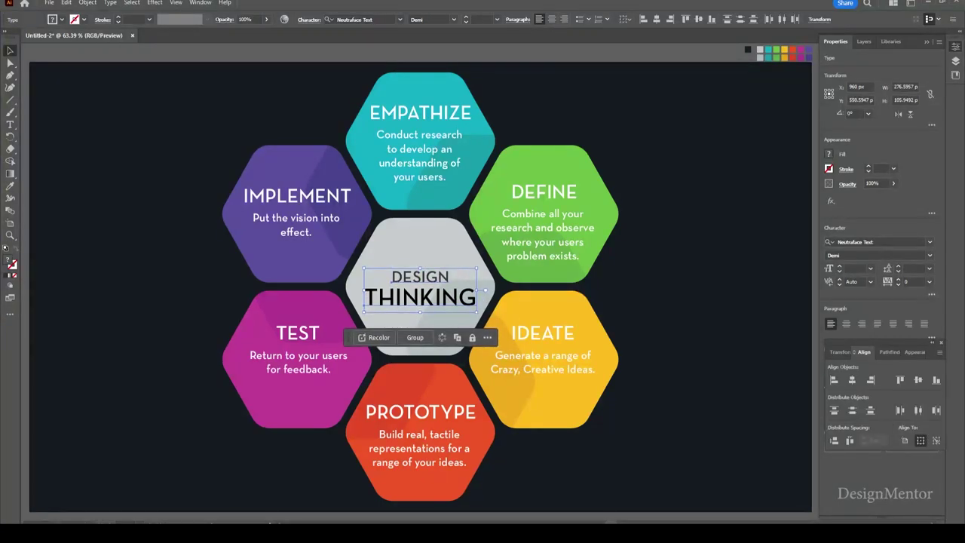
key(Up)
key(Up)
key(Up)
key(Up)
key(Up)
key(Up)
key(Up)
key(Up)
key(Up)
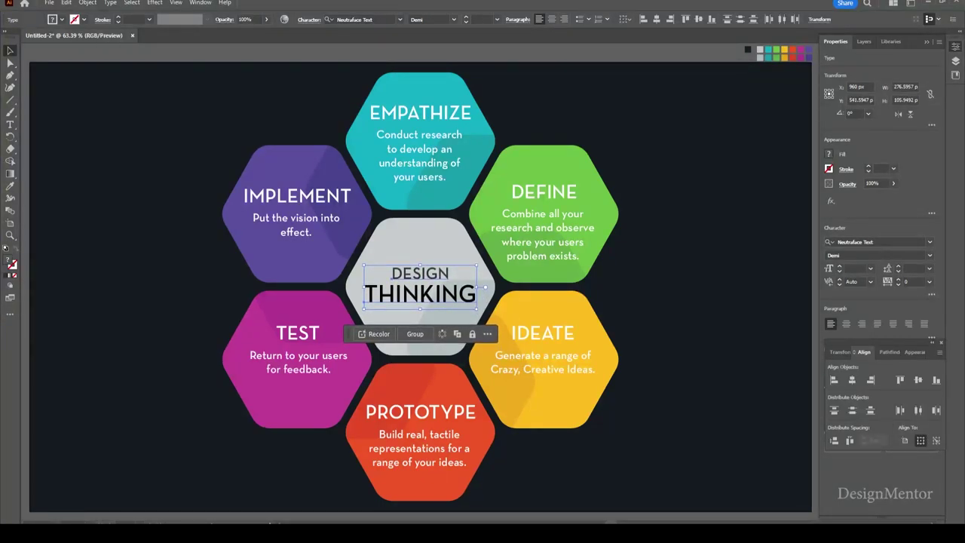
key(Up)
key(Up)
key(ctrl+shift+a)
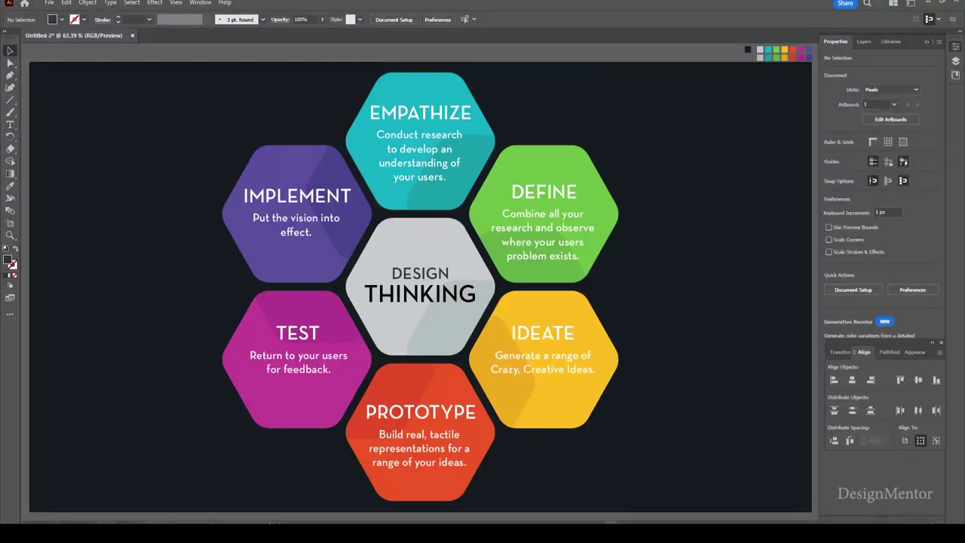